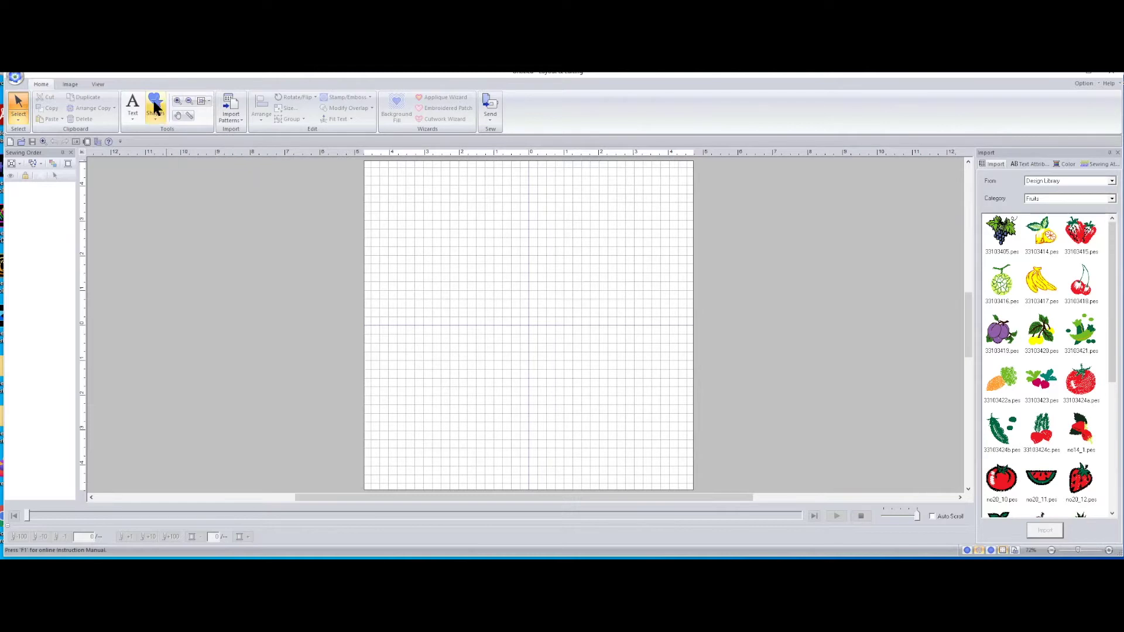
# Step: Draw a five-pointed star about 7.66 inches wide and 6.74 inches high across the design page
pyautogui.click(156, 107)
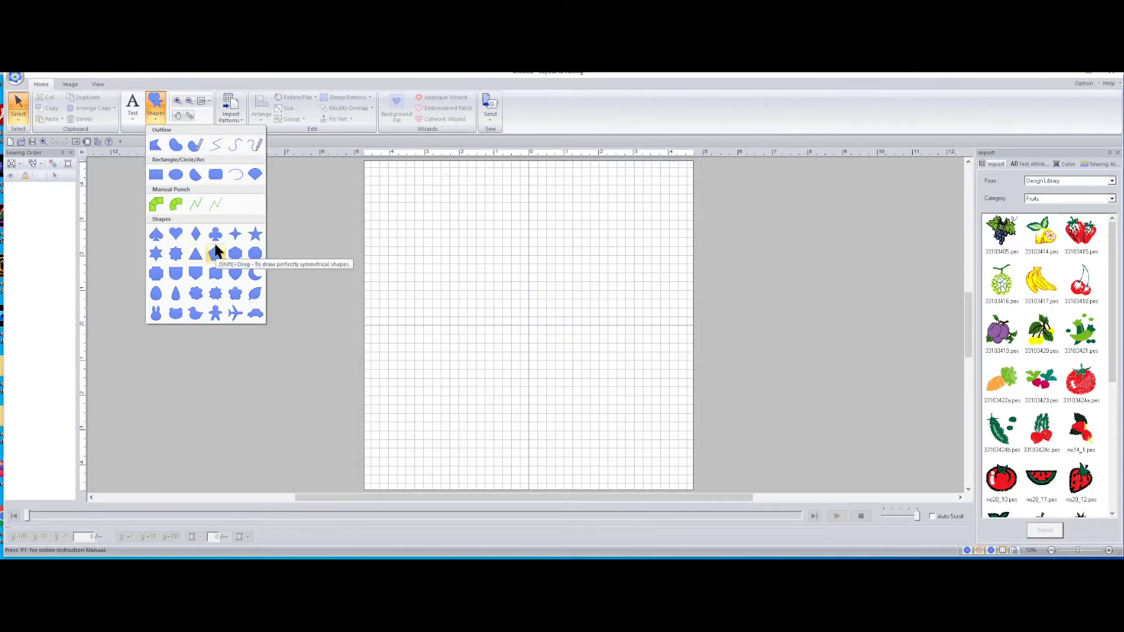
pyautogui.click(252, 236)
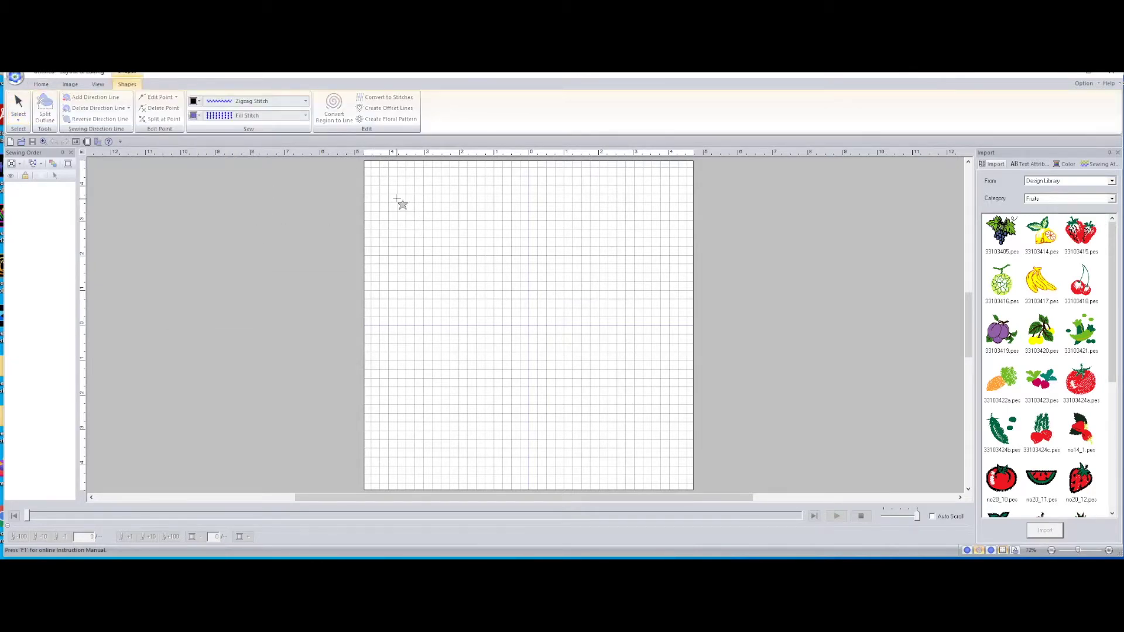
pyautogui.moveTo(402, 203); pyautogui.dragTo(652, 426)
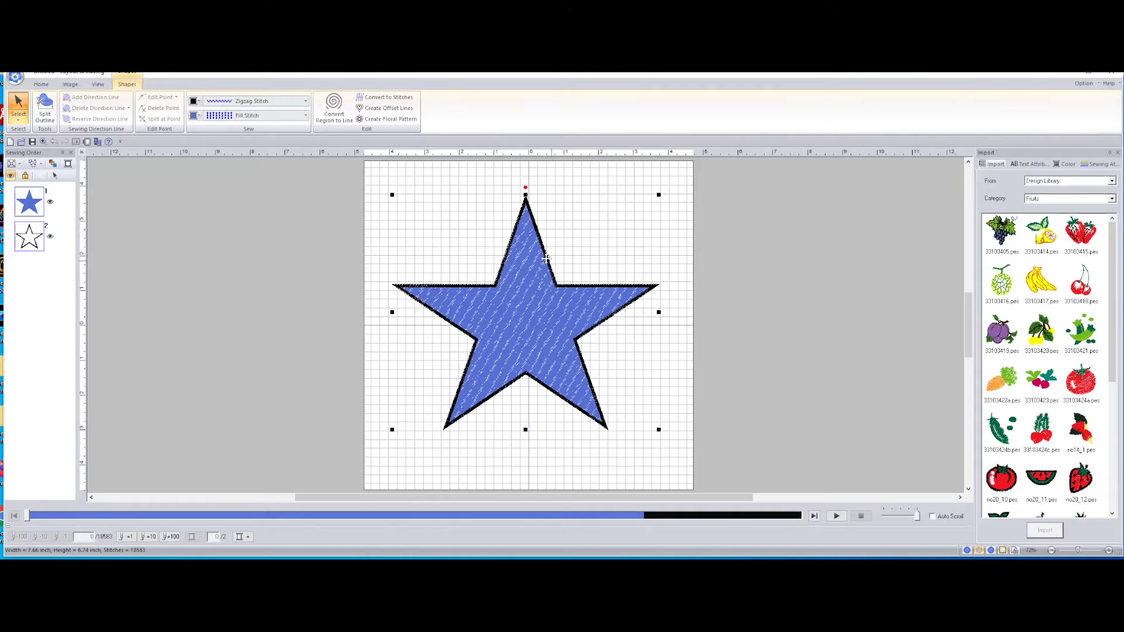
# Step: Set the star's region to Not Sewn and its outline to Running Stitch
pyautogui.click(246, 116)
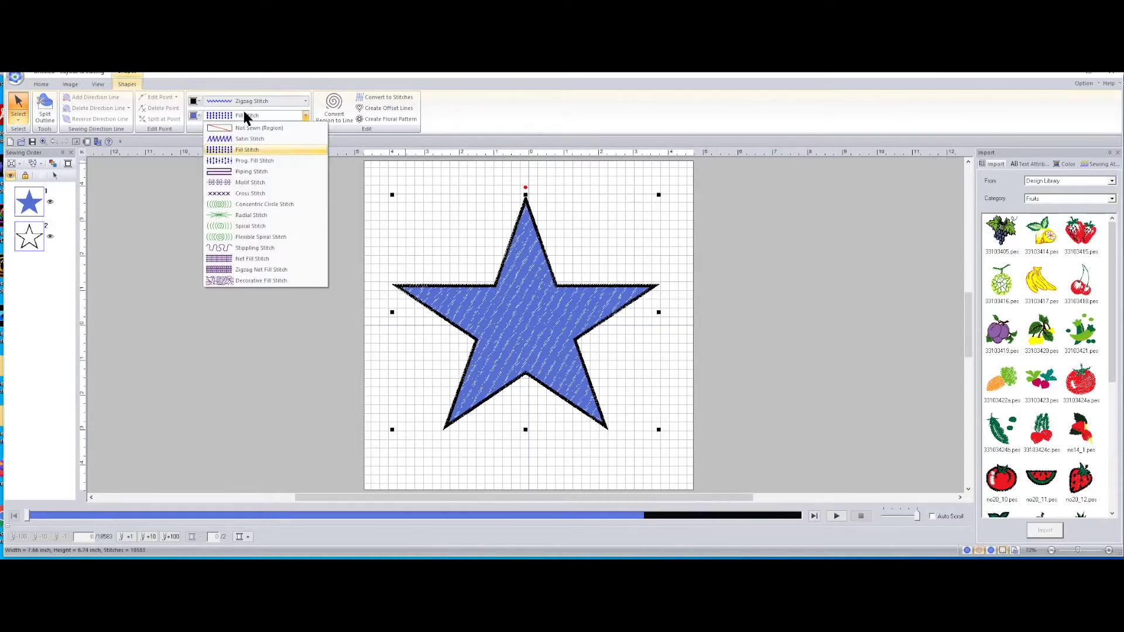
pyautogui.click(276, 128)
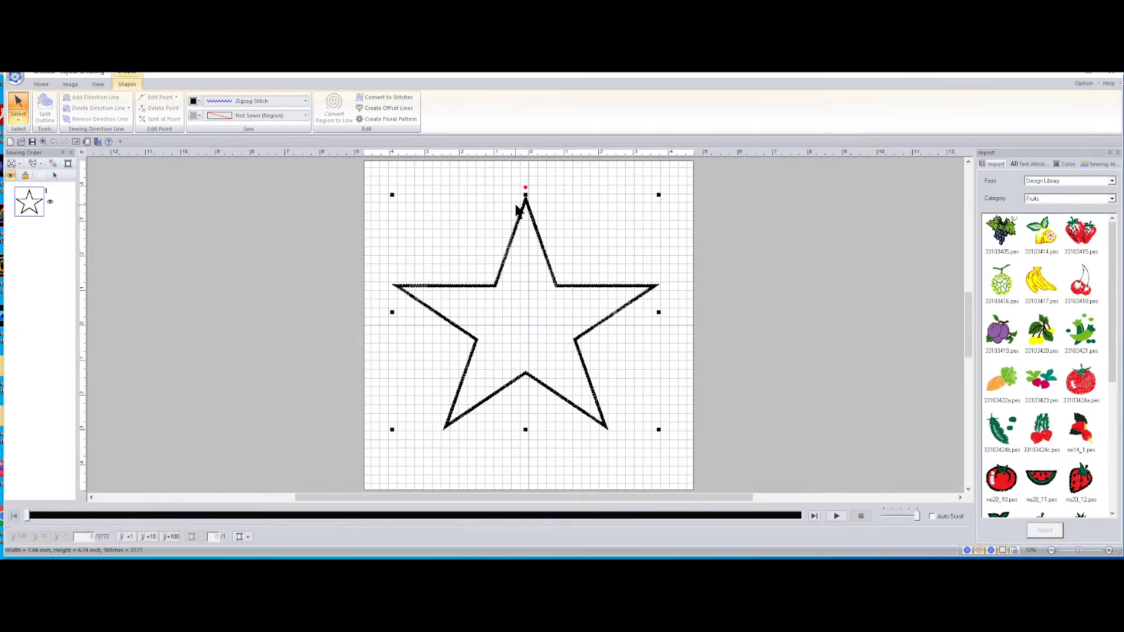
pyautogui.click(258, 101)
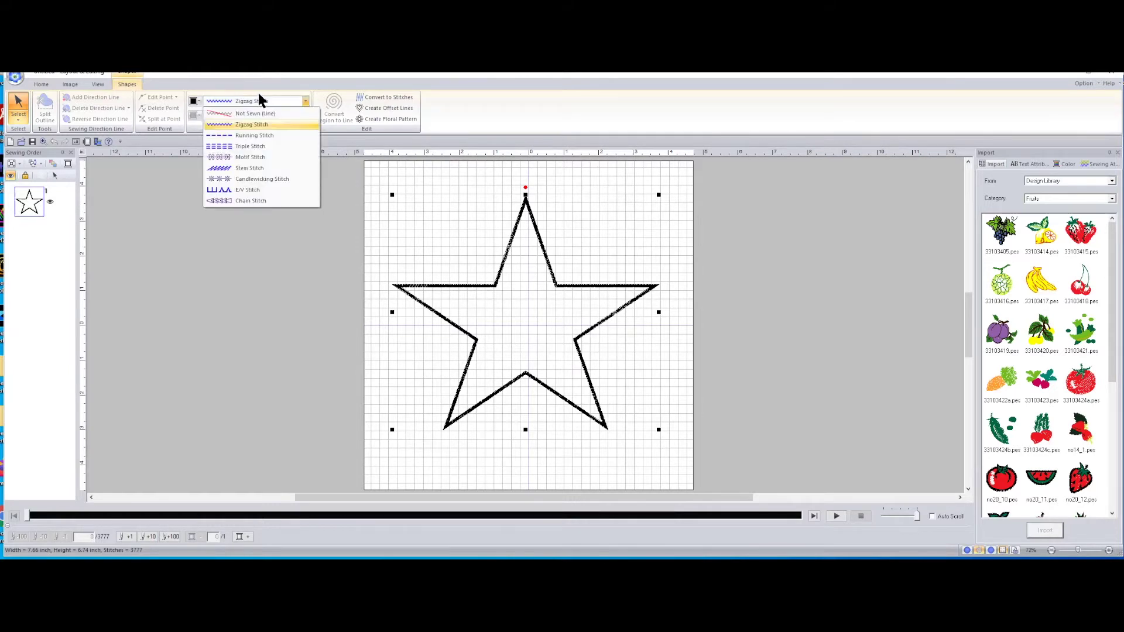
pyautogui.click(285, 136)
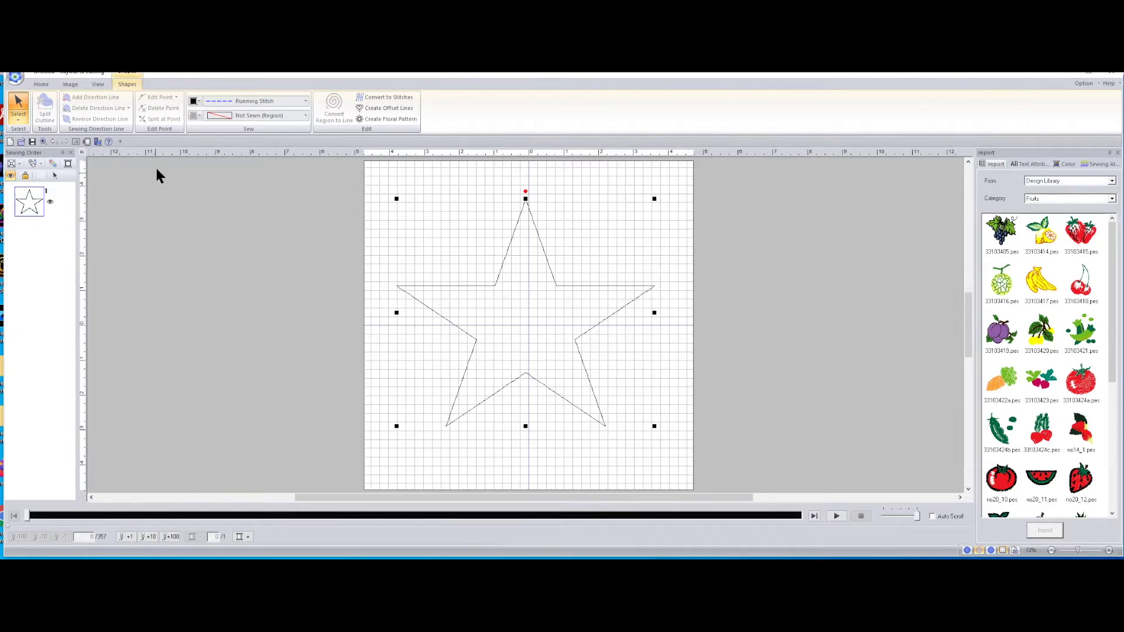
# Step: Duplicate the star outline and move the copy to the center of the design page
pyautogui.click(41, 85)
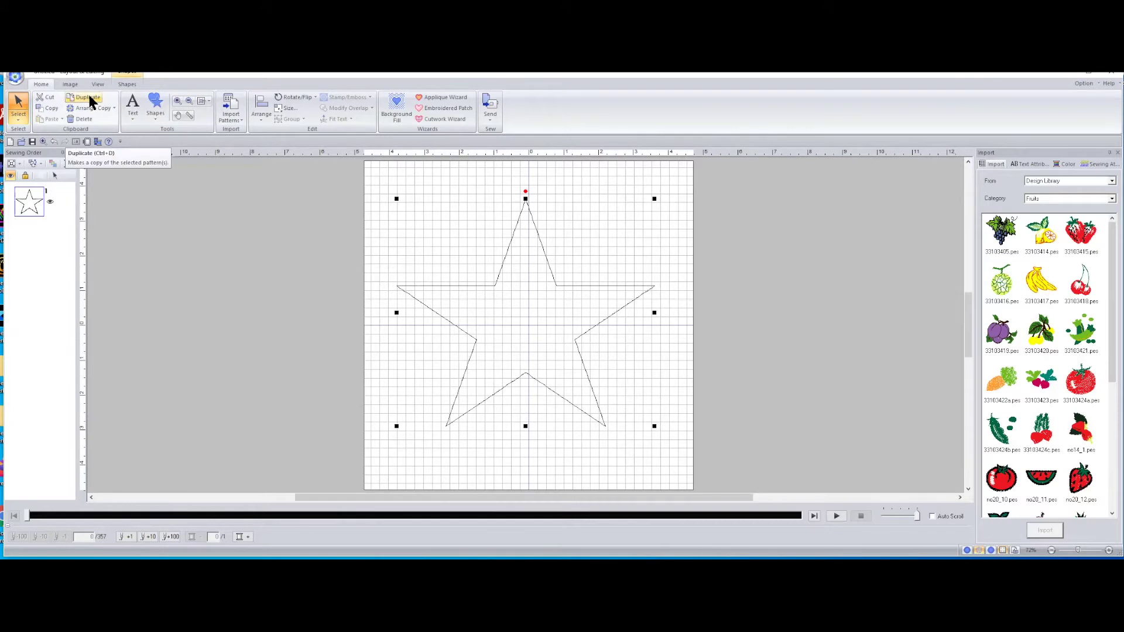
pyautogui.click(87, 97)
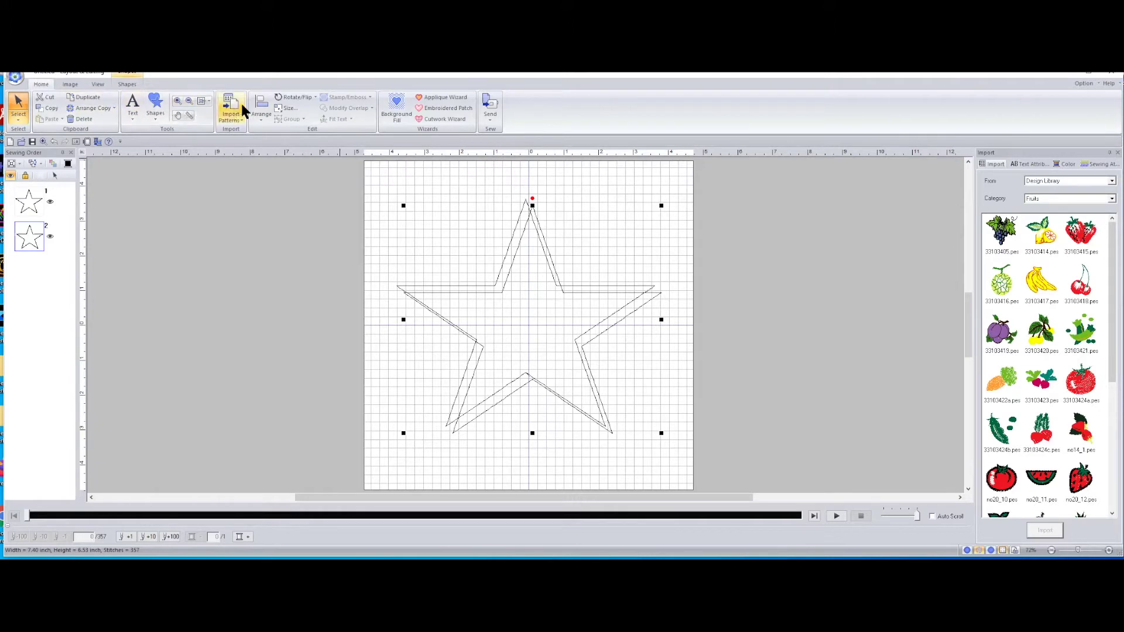
pyautogui.click(263, 109)
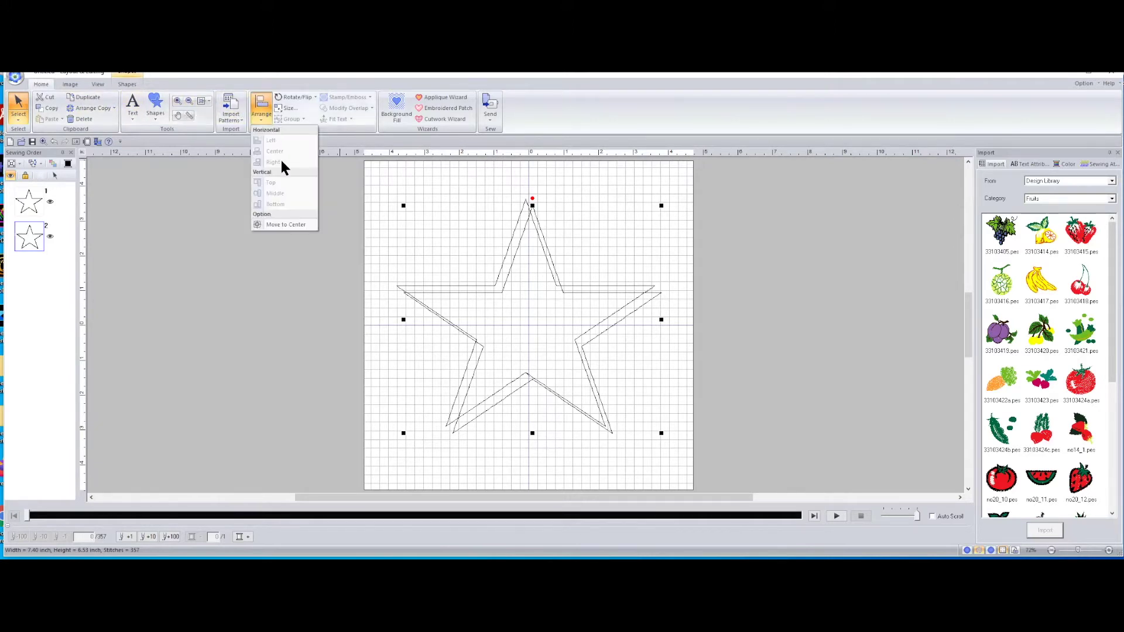
pyautogui.click(285, 226)
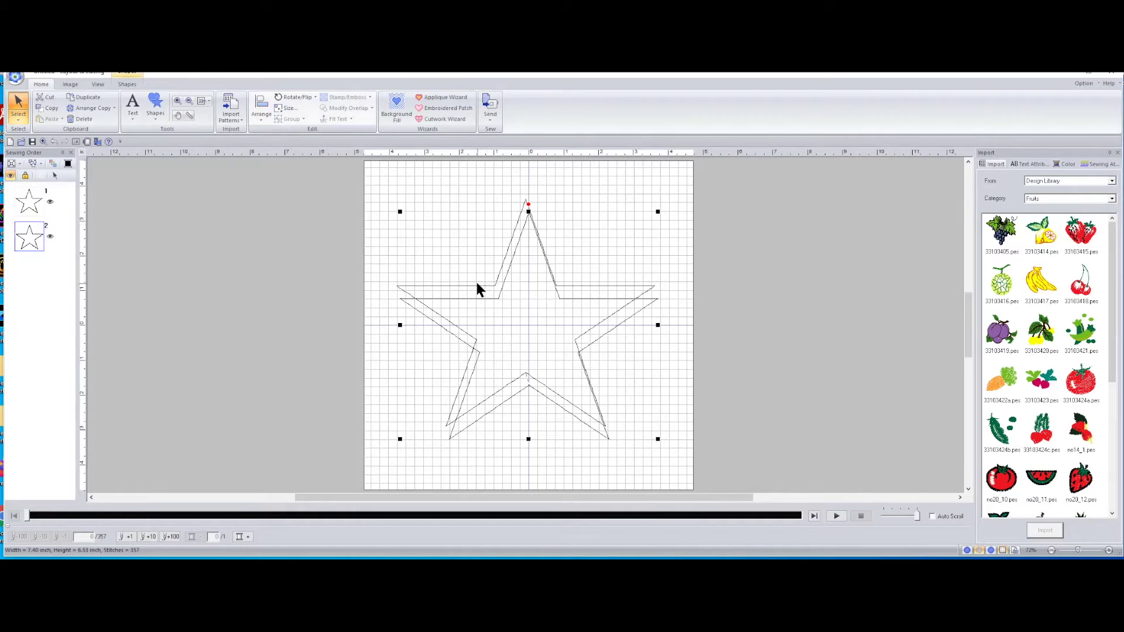
# Step: Move the original star, first in the sewing order, to the center of the design page
pyautogui.click(30, 201)
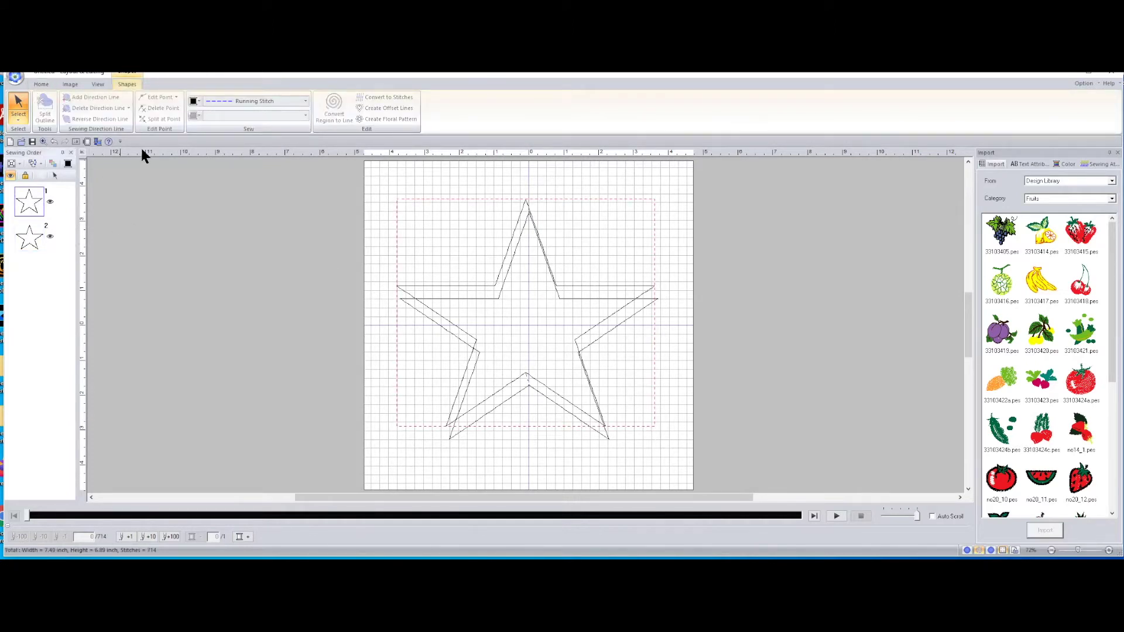
pyautogui.click(39, 84)
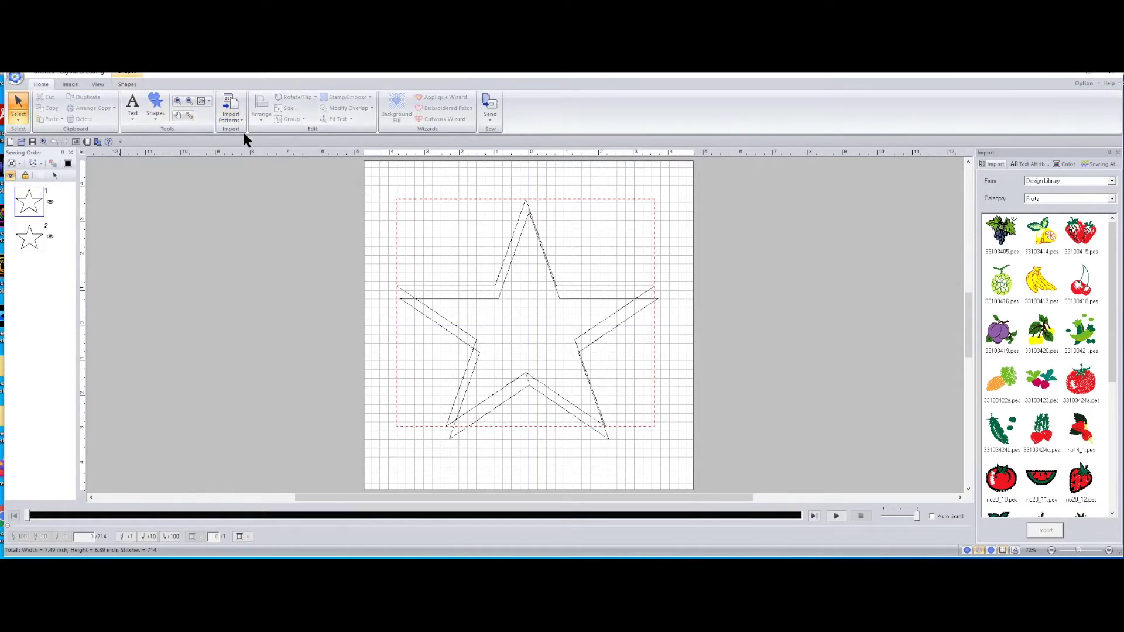
pyautogui.click(22, 203)
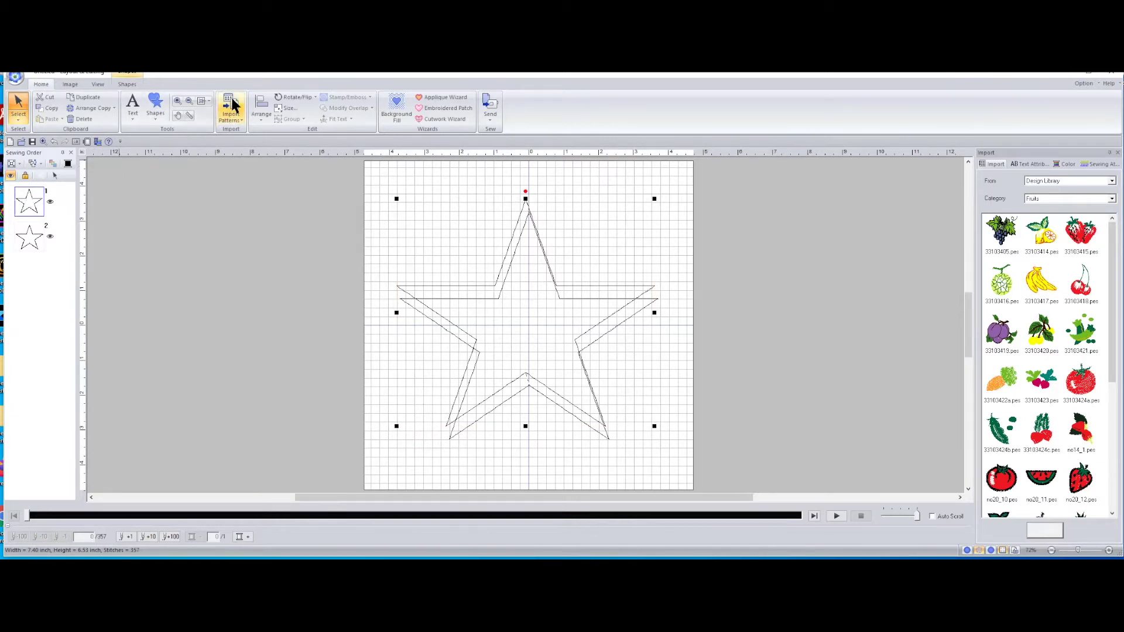
pyautogui.click(261, 102)
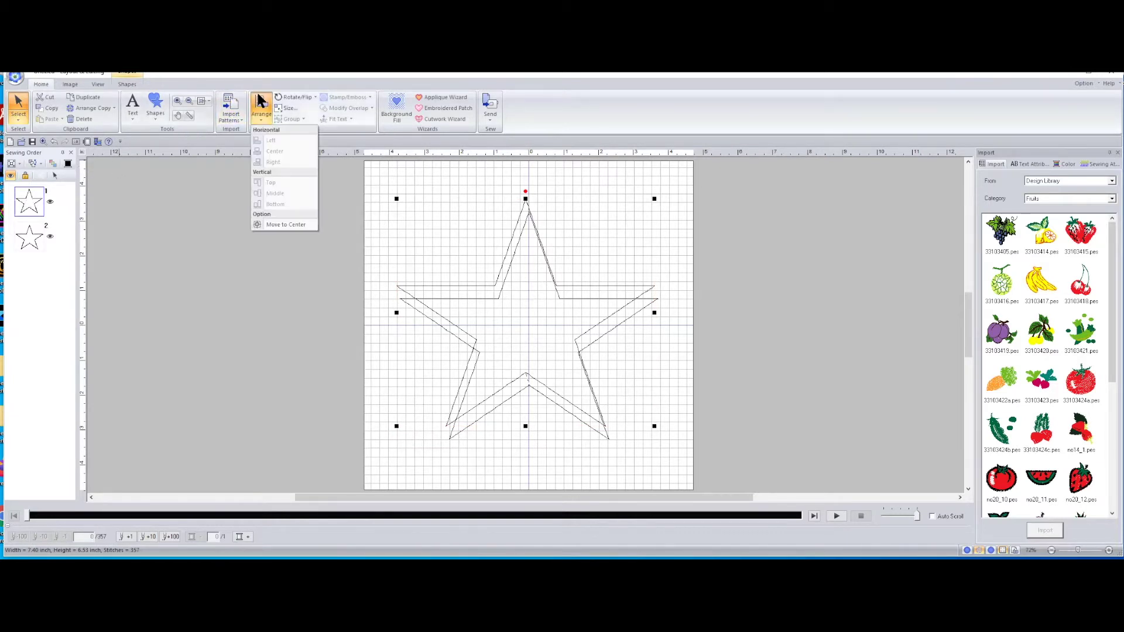
pyautogui.click(281, 218)
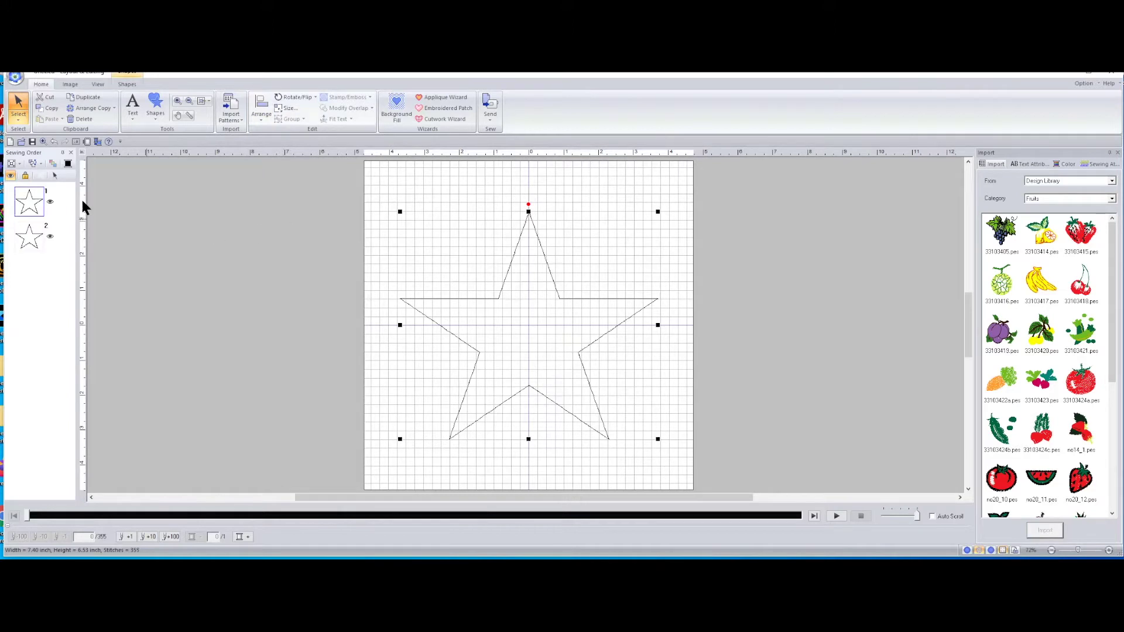
# Step: Change the thread color of the second star in the sewing order to red
pyautogui.click(27, 233)
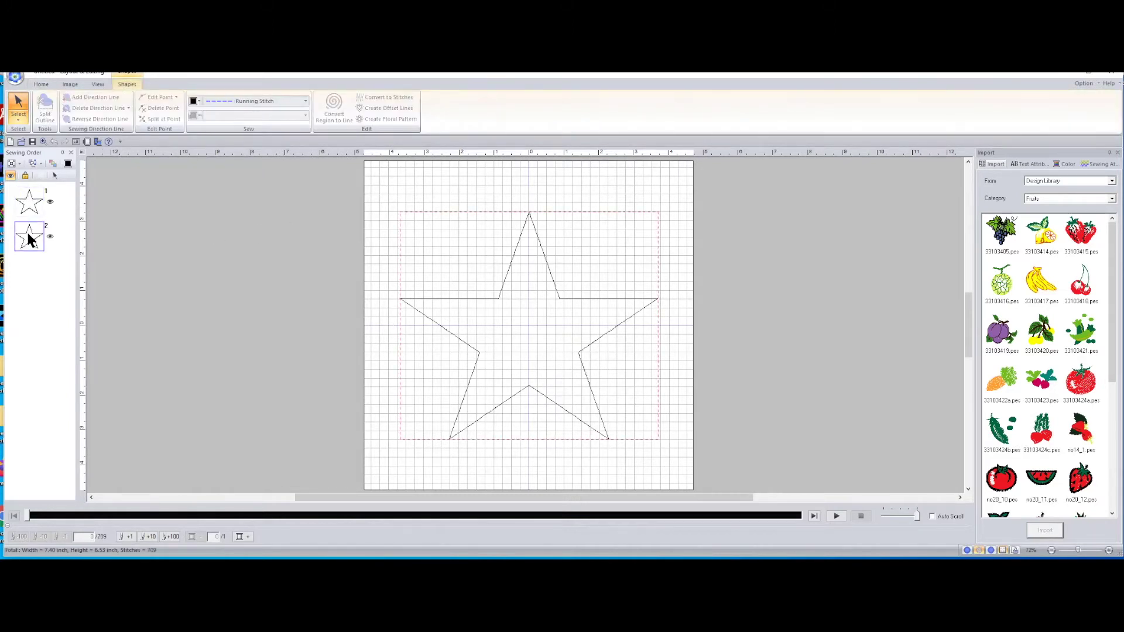
pyautogui.click(29, 236)
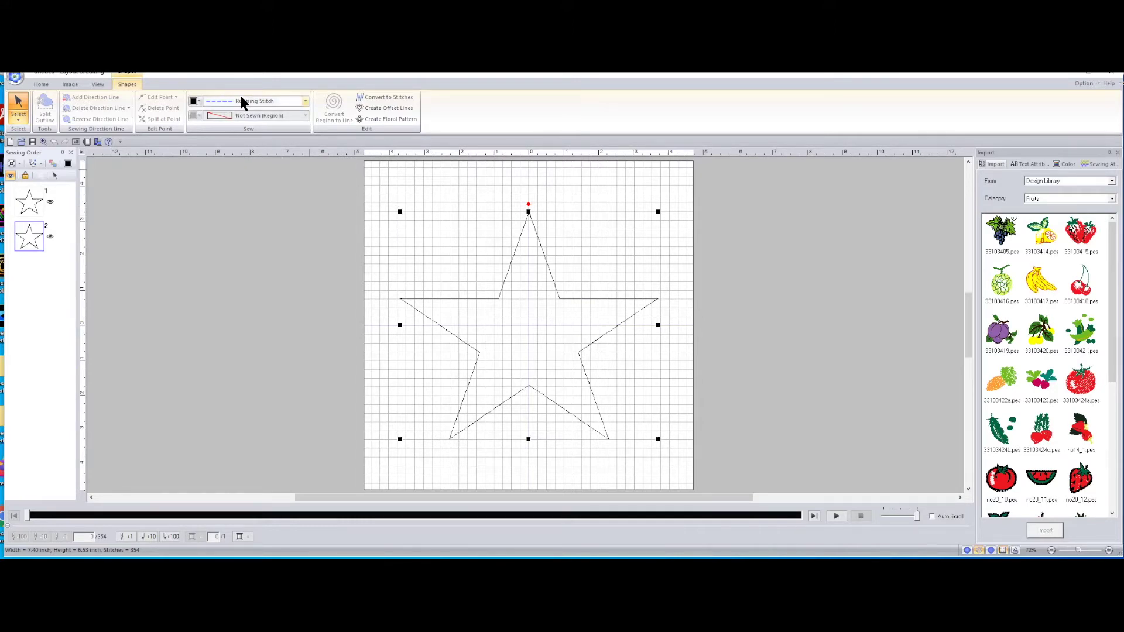
pyautogui.click(195, 104)
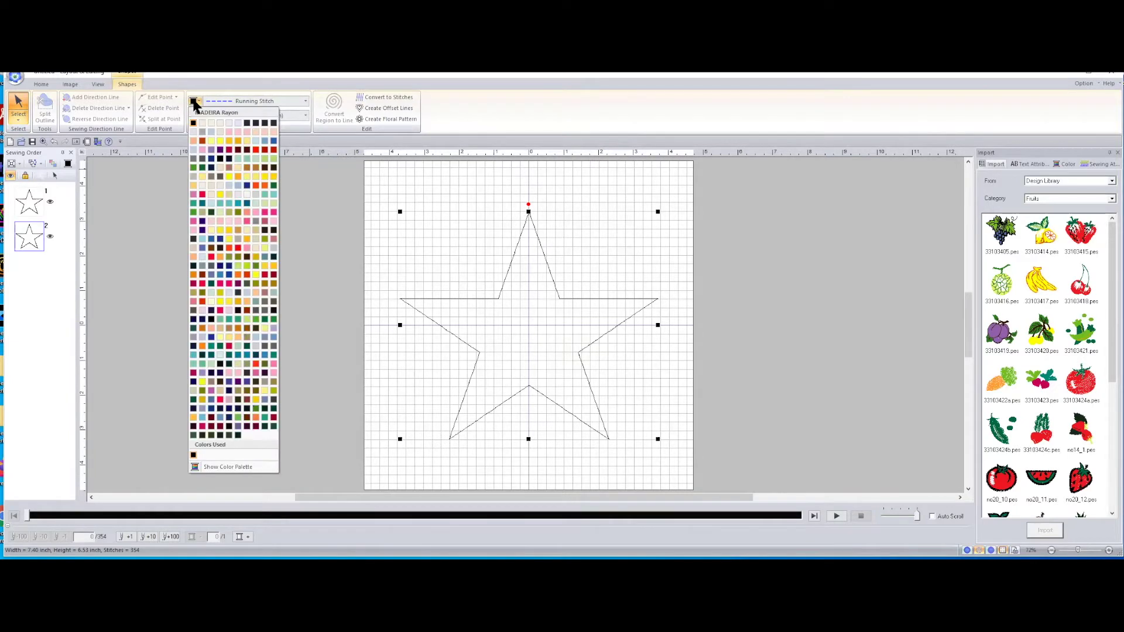
pyautogui.click(254, 147)
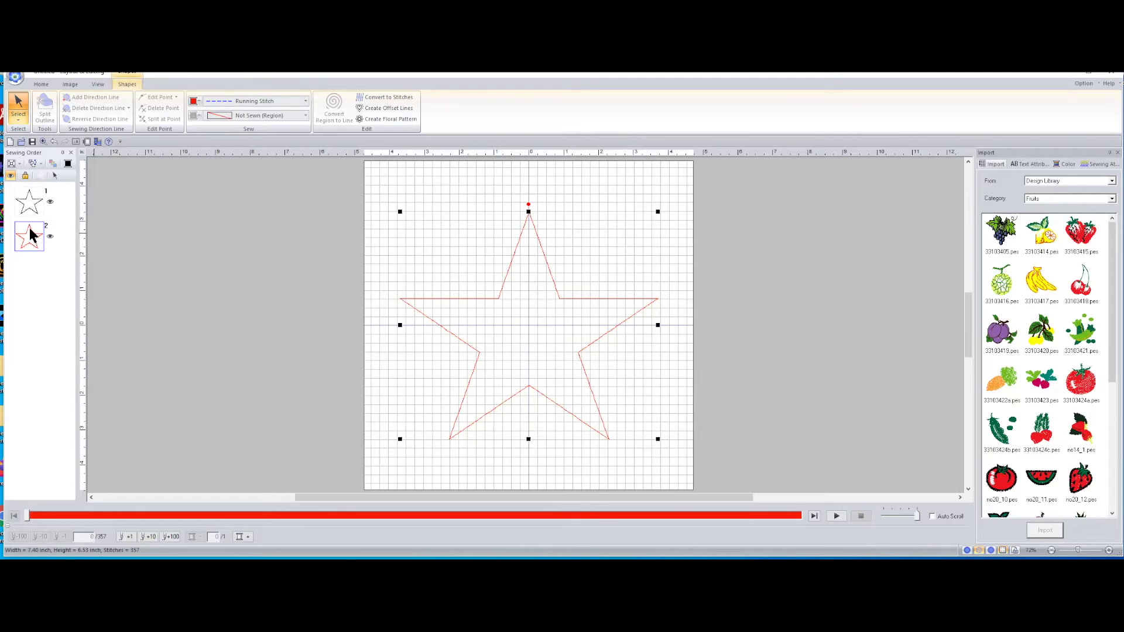
# Step: Try E/V Stitch on the red star's outline and restore Running Stitch
pyautogui.click(241, 102)
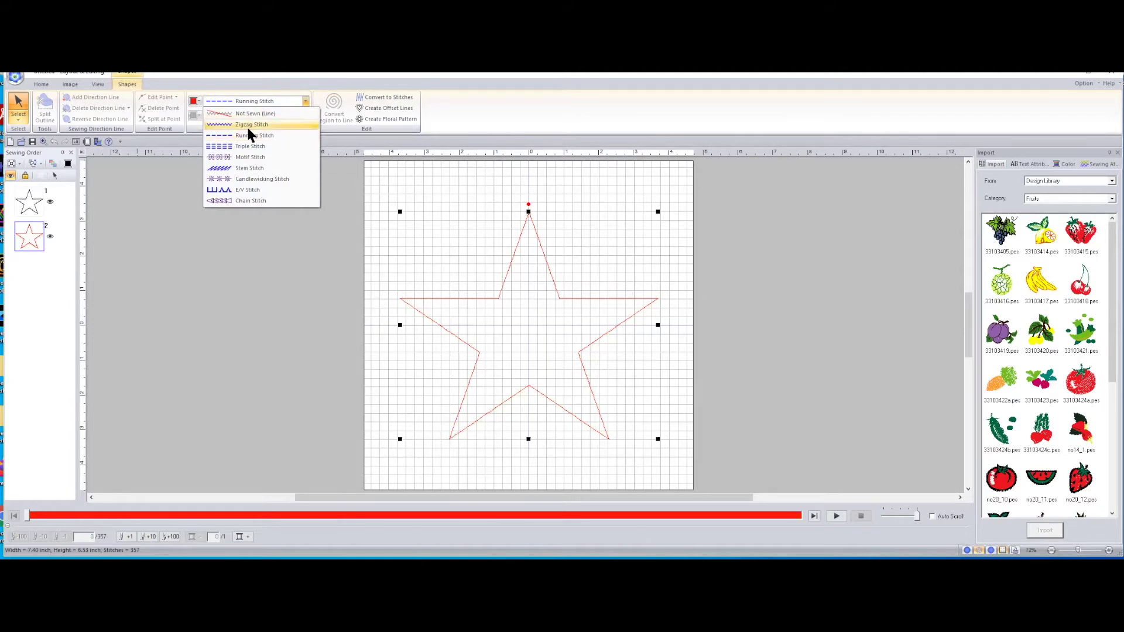
pyautogui.click(249, 190)
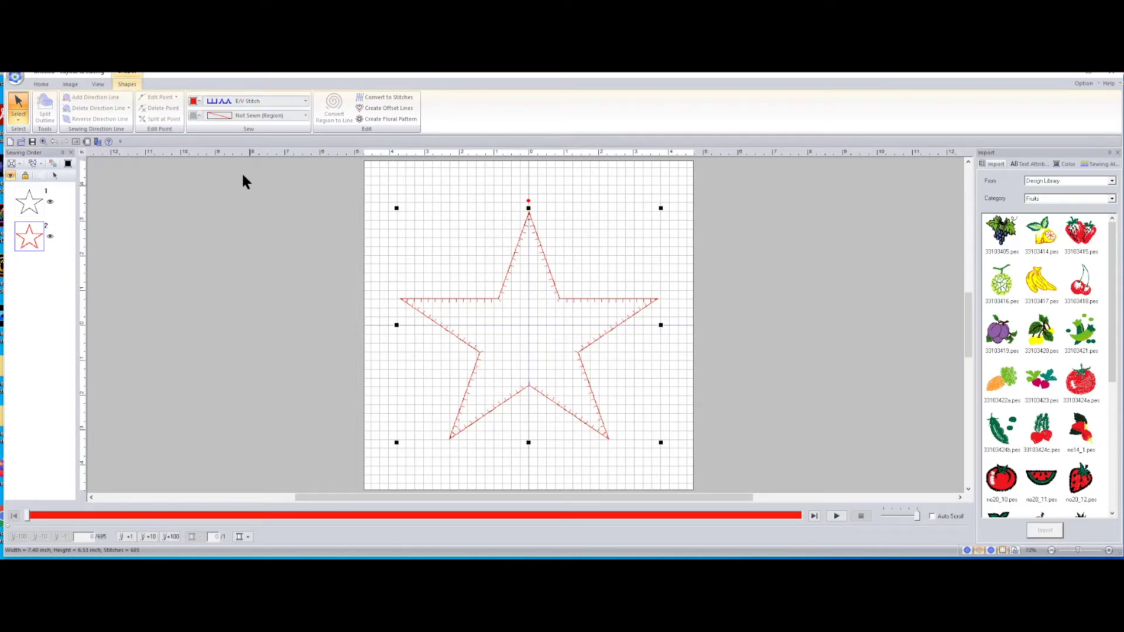
pyautogui.click(241, 98)
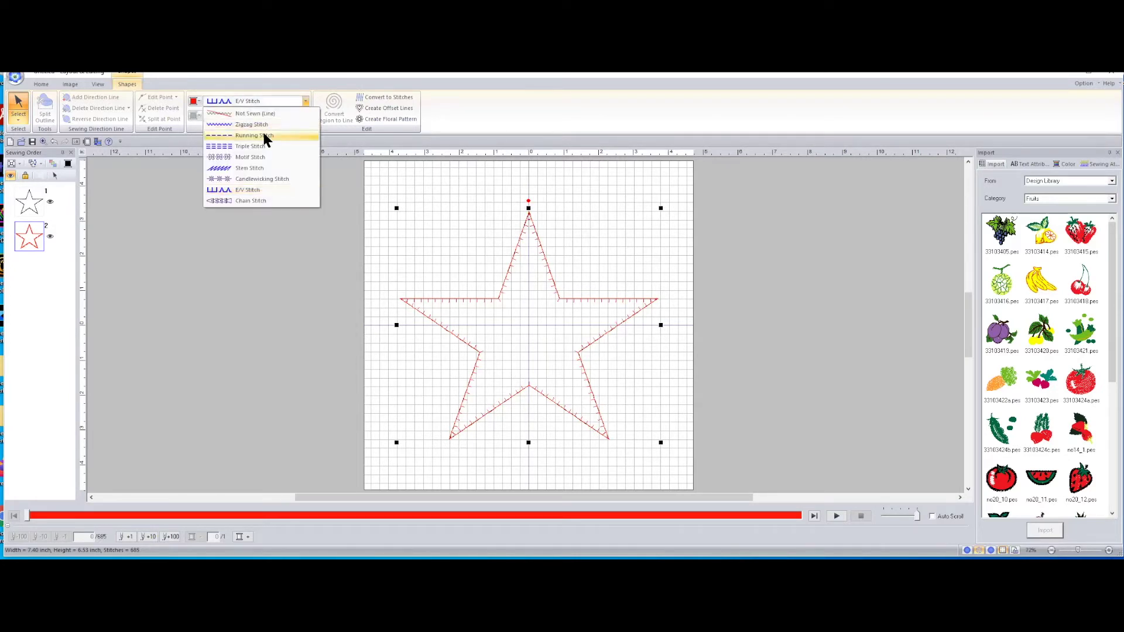
pyautogui.click(262, 129)
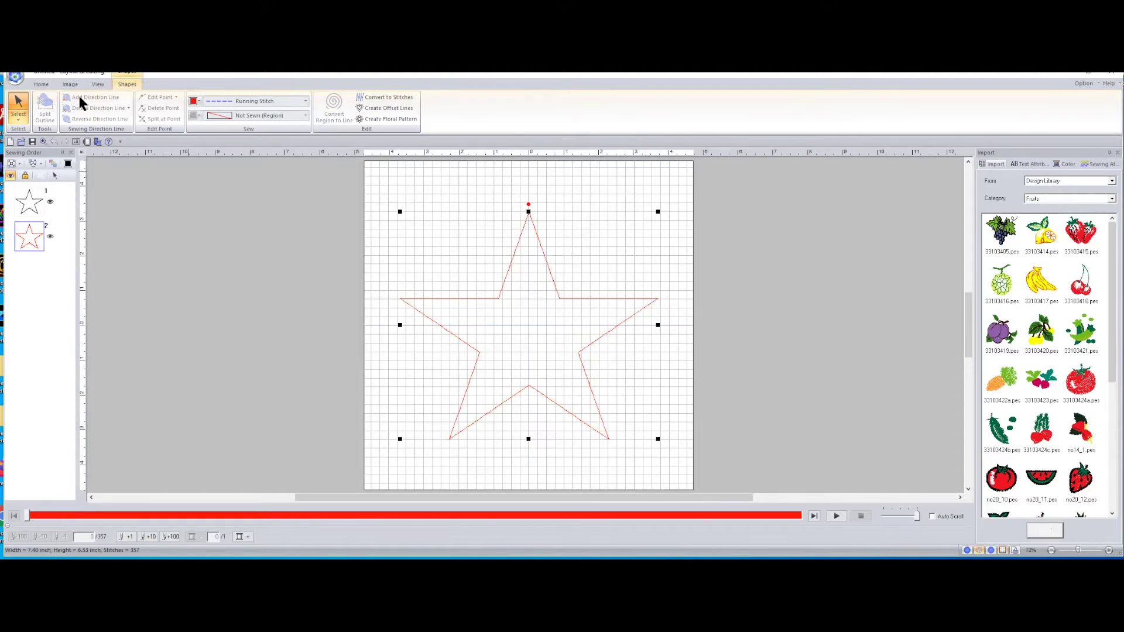
# Step: Duplicate the red star and change the copy's outline thread color to blue
pyautogui.click(41, 85)
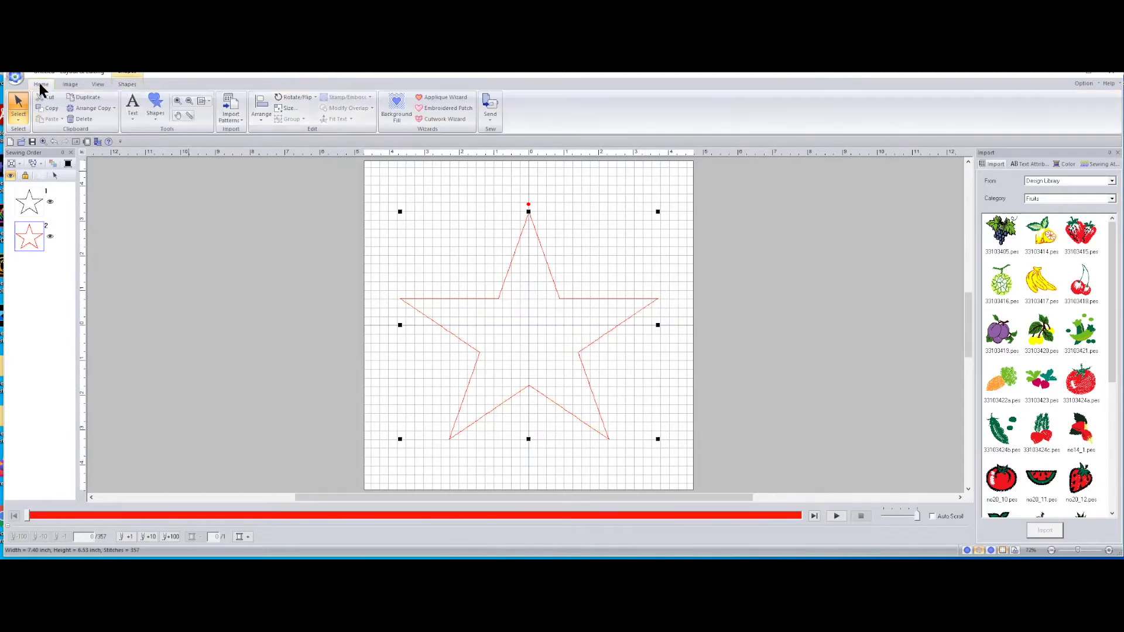
pyautogui.click(83, 95)
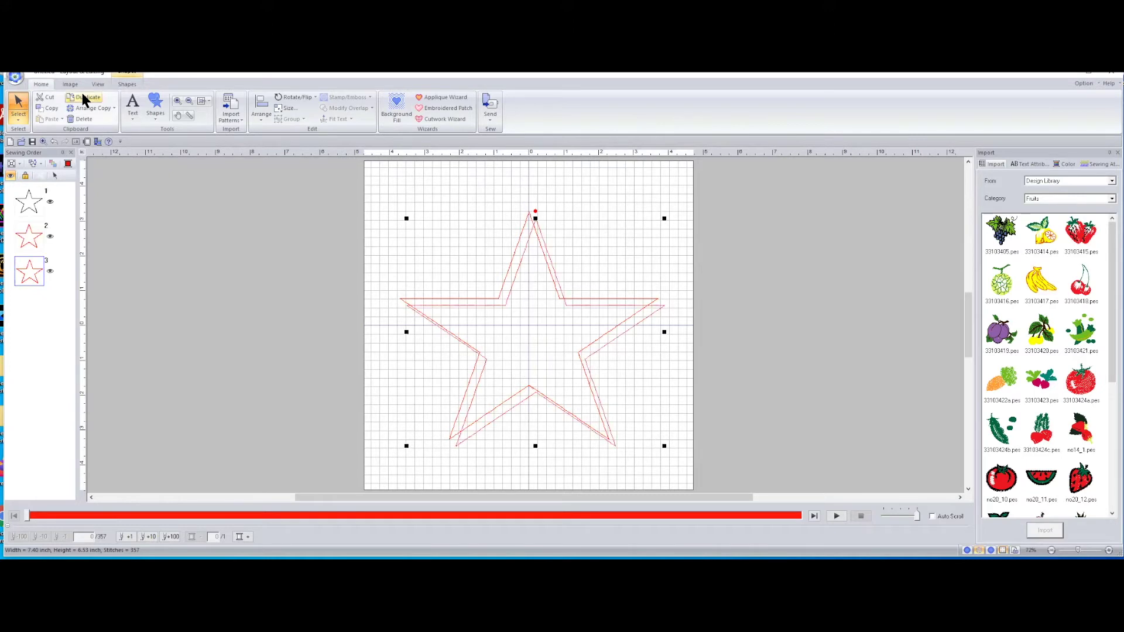
pyautogui.click(127, 84)
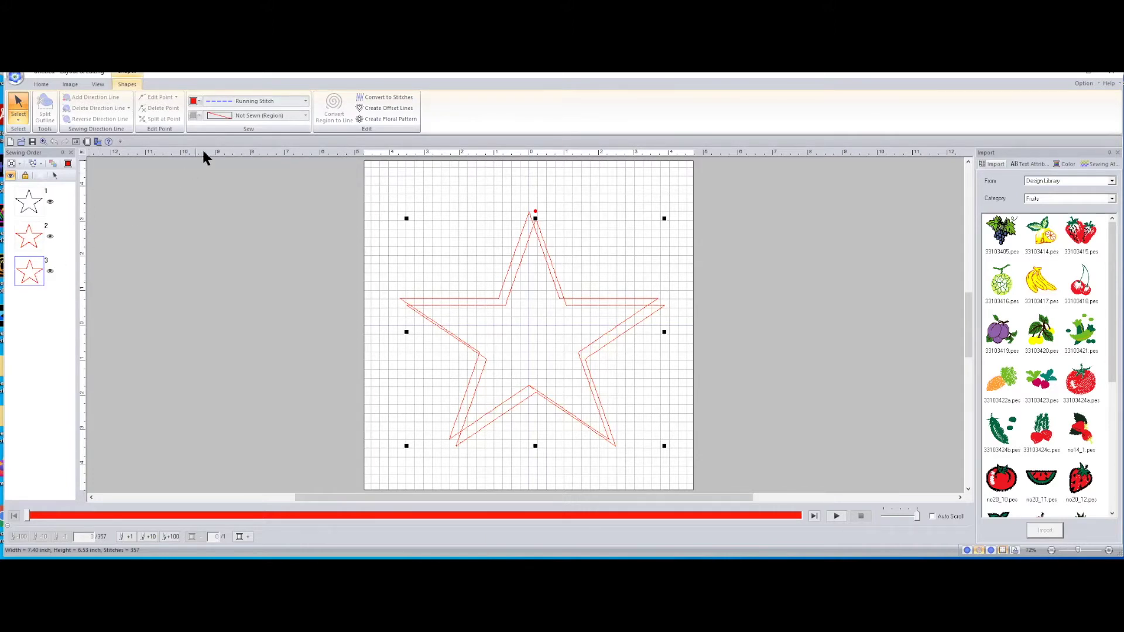
pyautogui.click(194, 103)
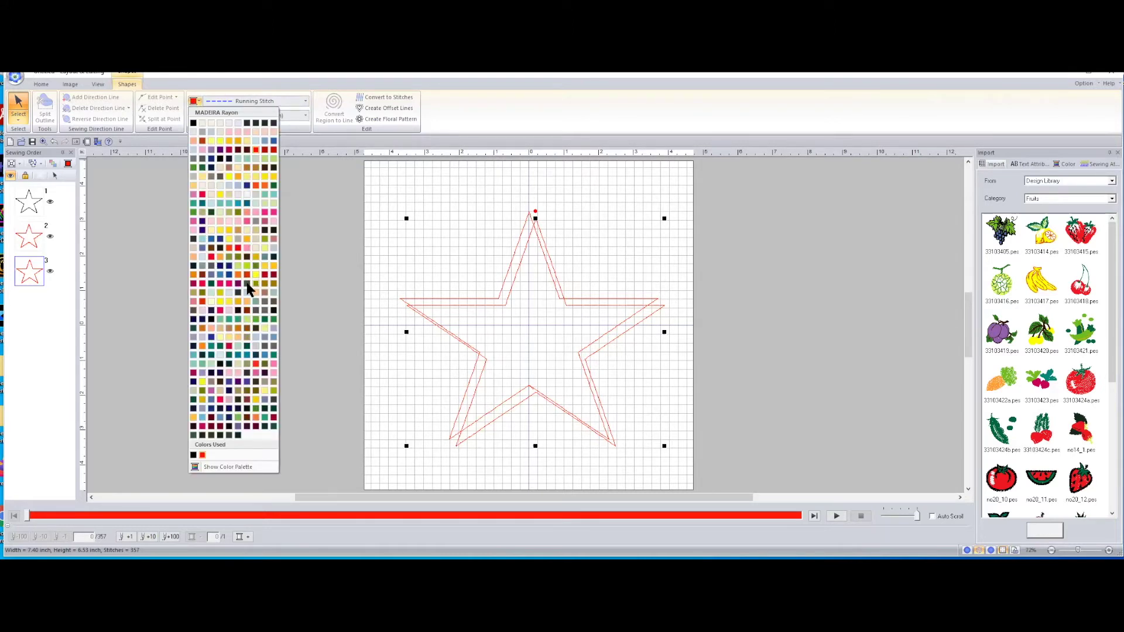
pyautogui.click(211, 240)
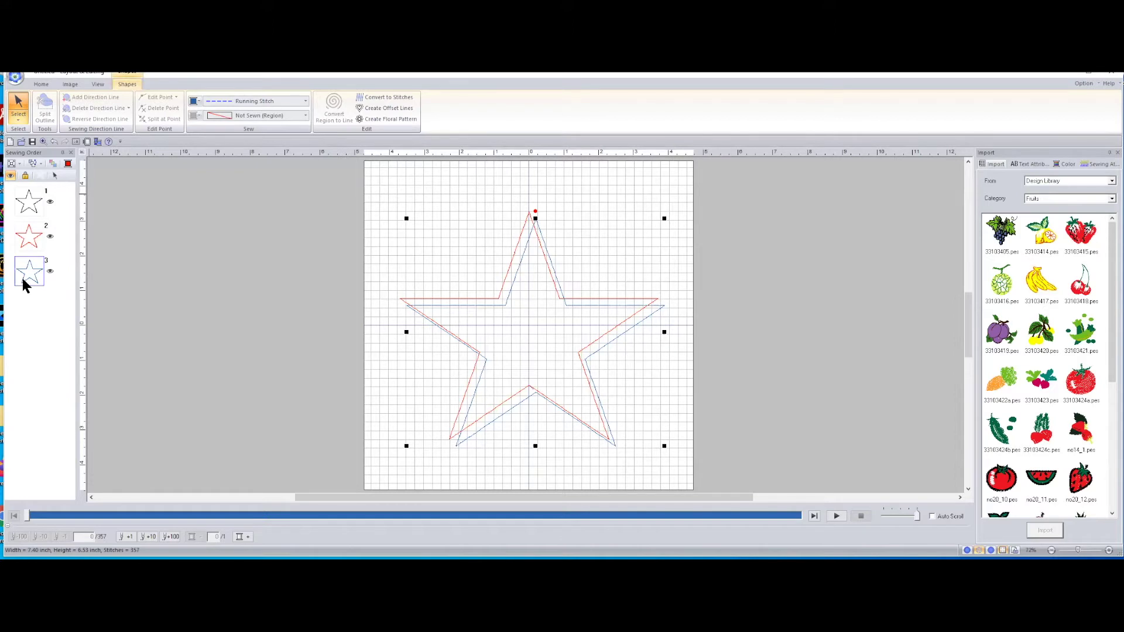
# Step: Move the blue star to the center of the design page, aligned over the other stars
pyautogui.click(37, 85)
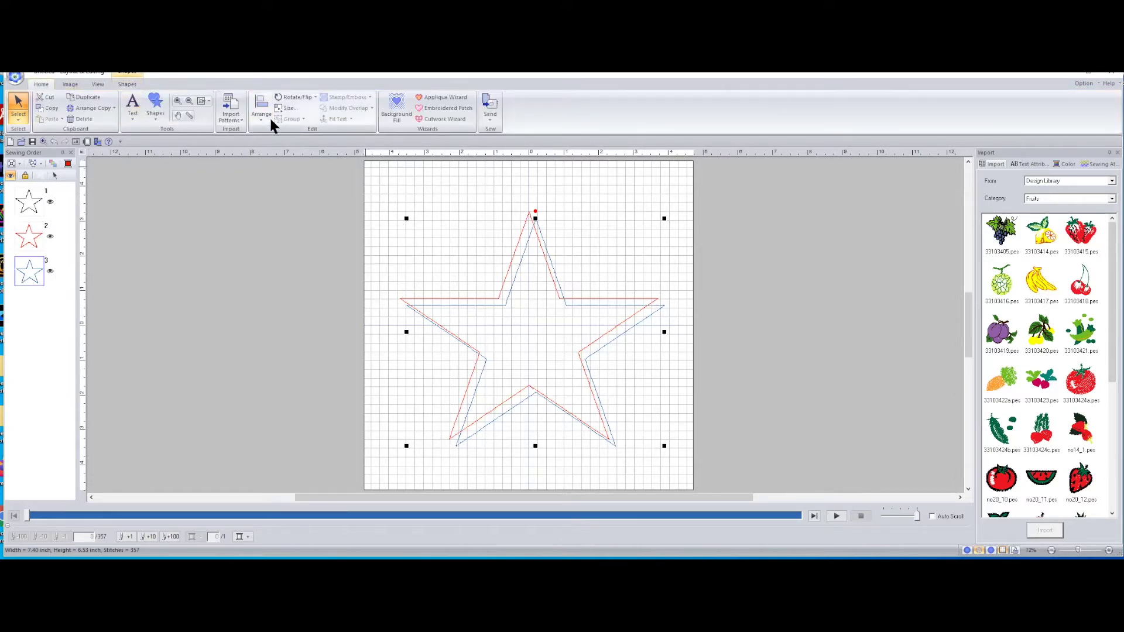
pyautogui.click(260, 105)
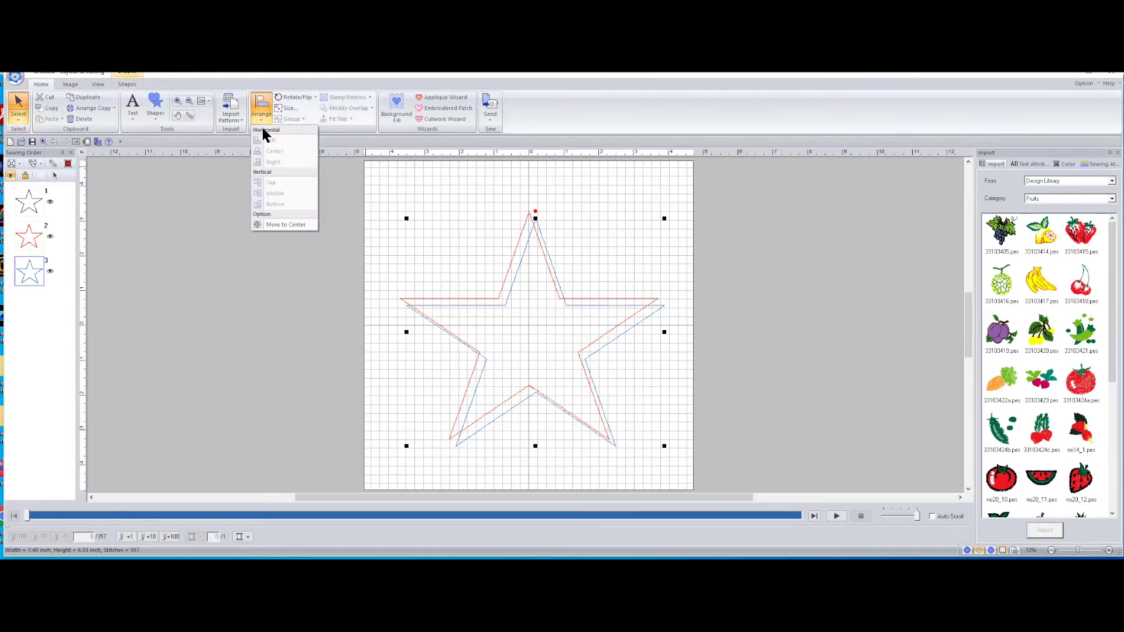
pyautogui.click(281, 225)
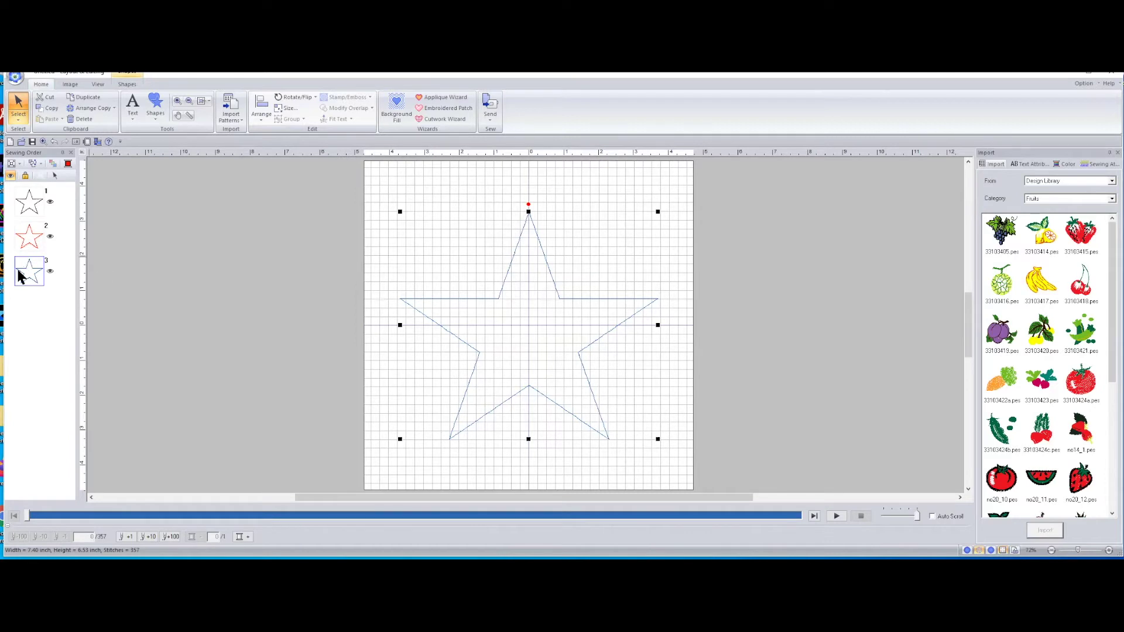
# Step: Set the blue star's outline to Zigzag Stitch
pyautogui.click(124, 84)
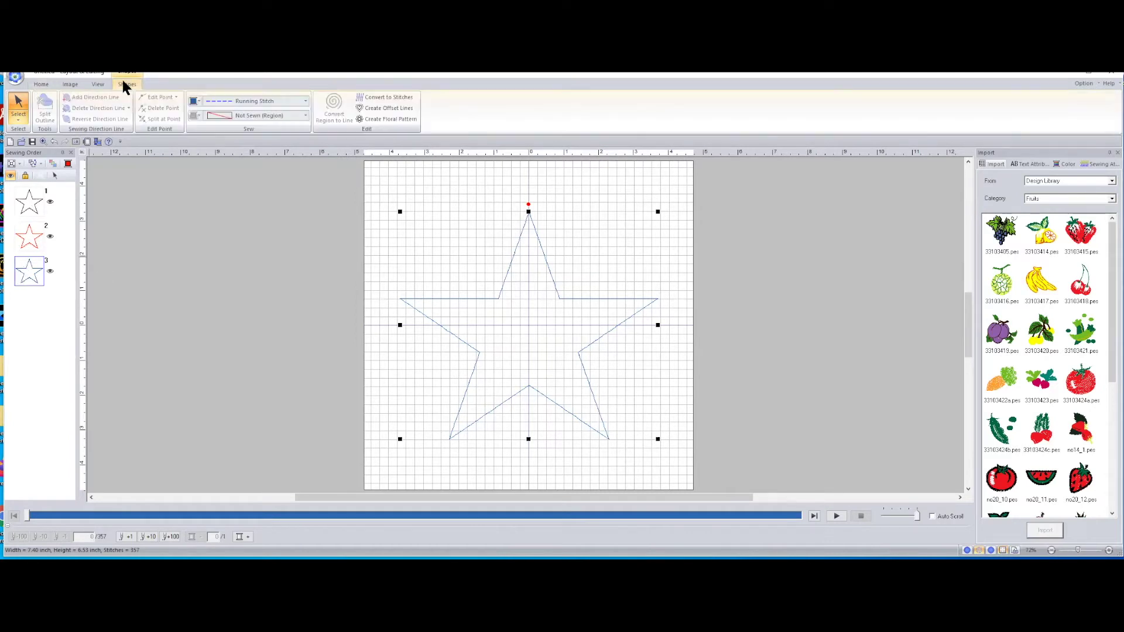
pyautogui.click(252, 101)
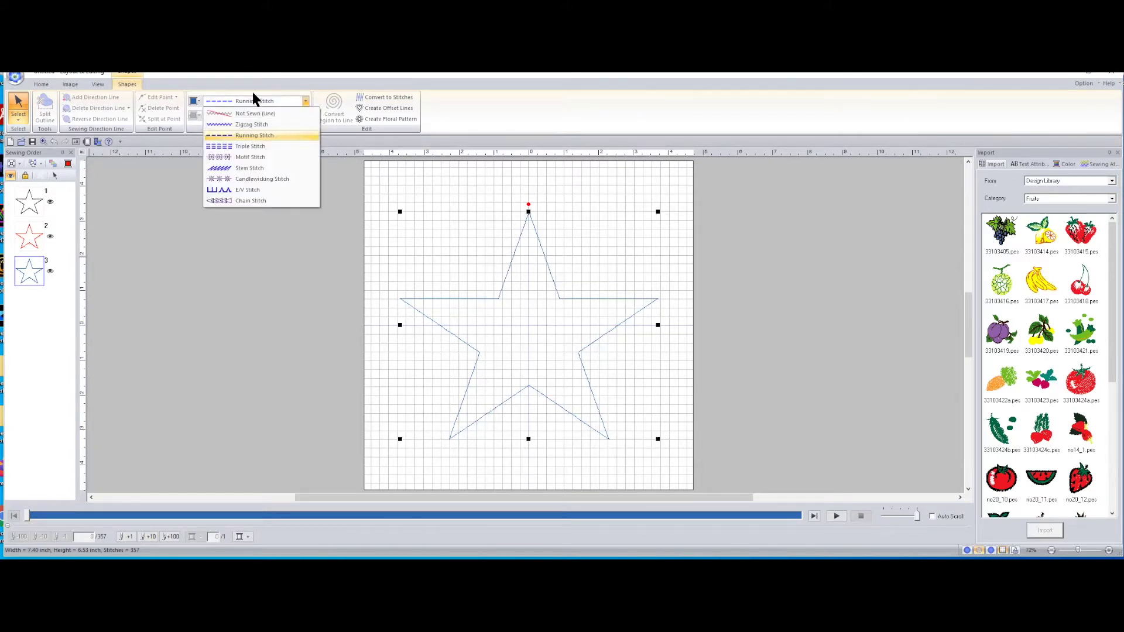
pyautogui.click(245, 125)
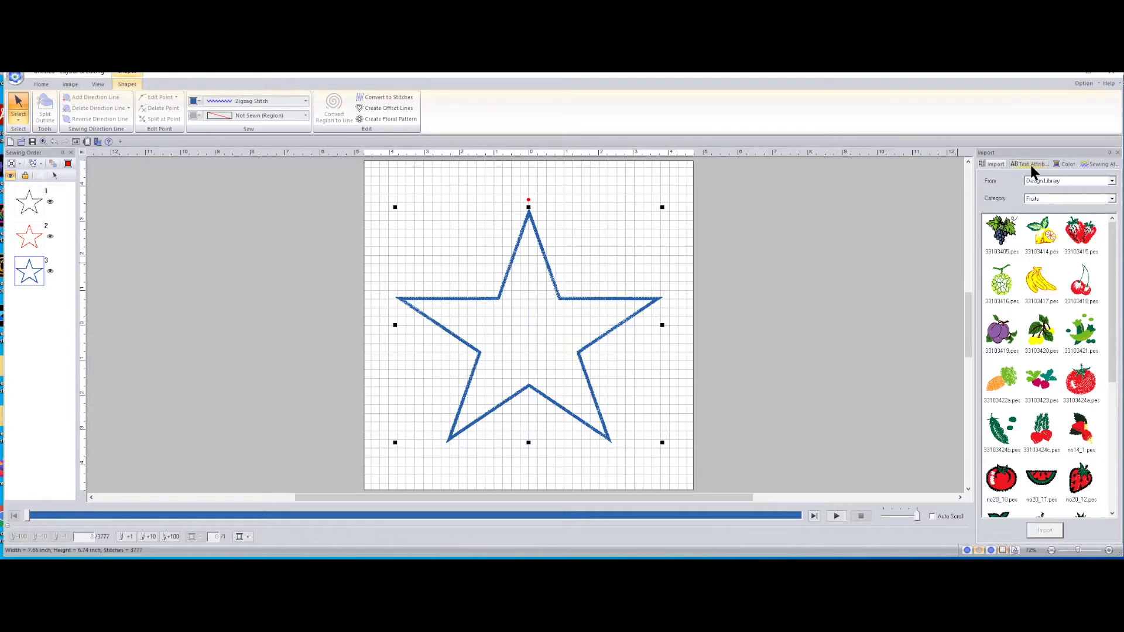
# Step: Switch the measurement units to millimetres and set the blue star outline's zigzag width to 4.0 mm
pyautogui.click(1101, 165)
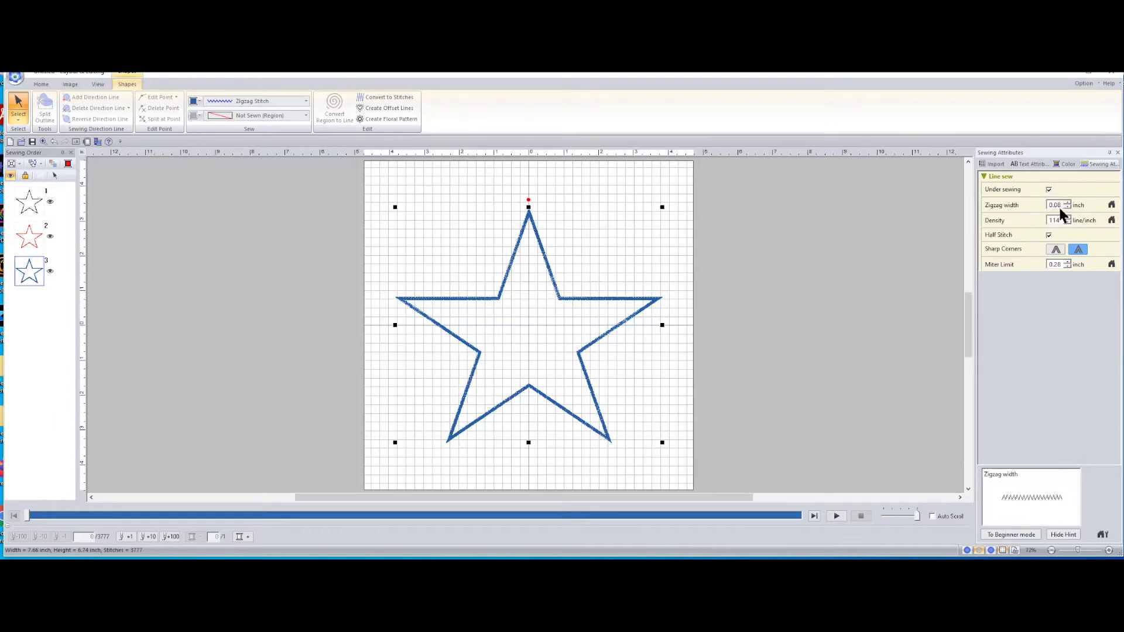
pyautogui.click(80, 150)
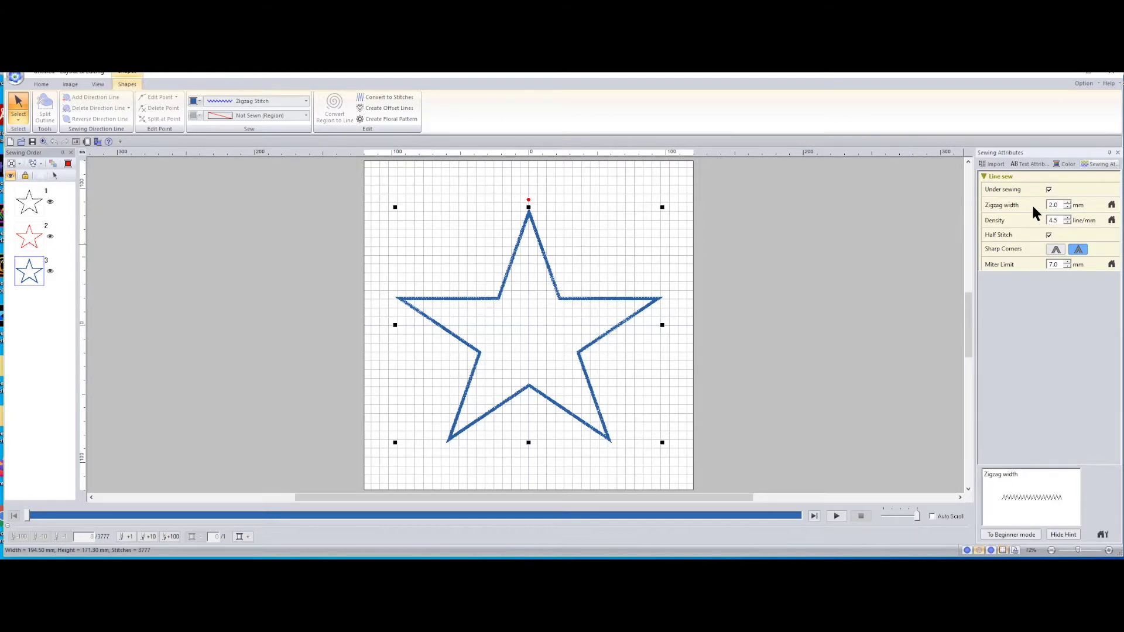
pyautogui.click(1067, 202)
pyautogui.click(1068, 202)
pyautogui.write('3')
pyautogui.press('Return')
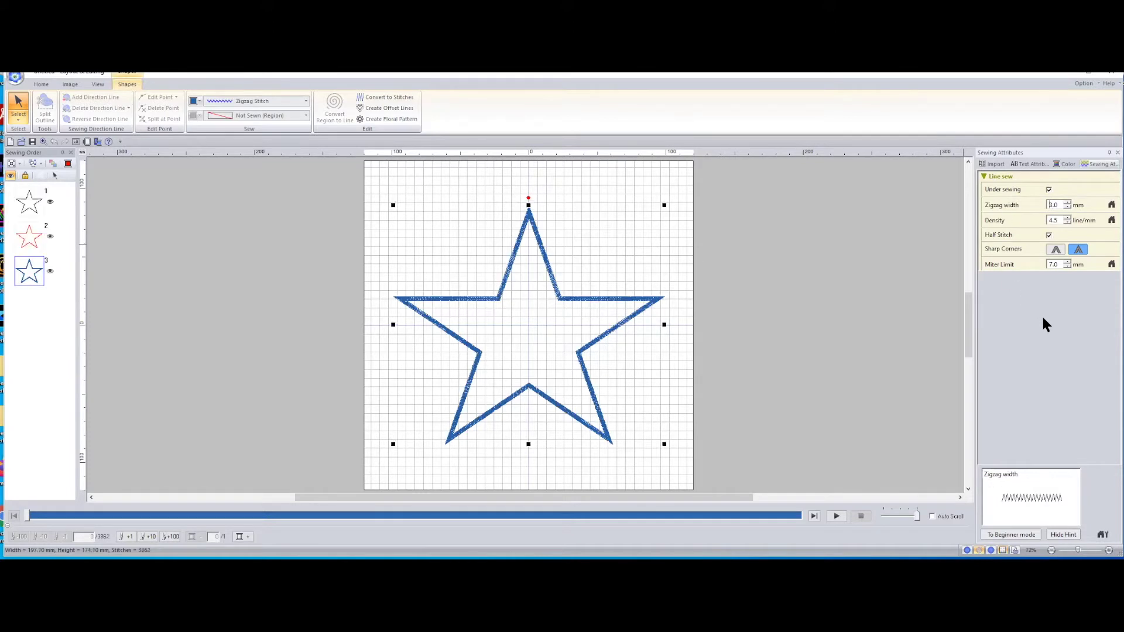
pyautogui.moveTo(1062, 204); pyautogui.dragTo(1032, 205)
pyautogui.press('Return')
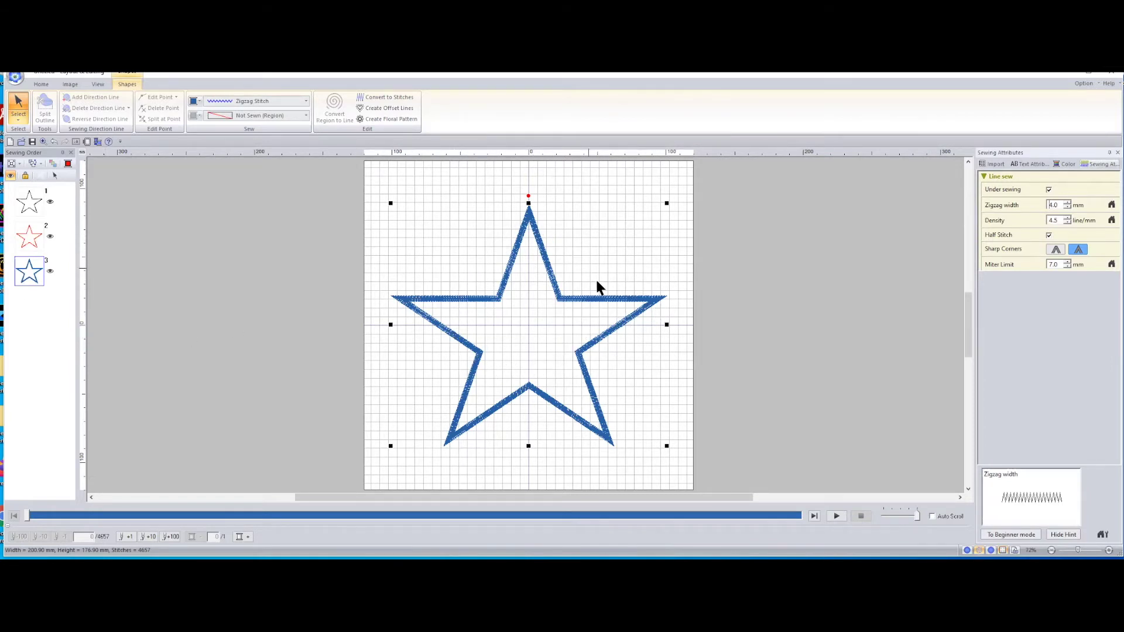
# Step: View the gallery of available shapes without adding one to the design
pyautogui.click(40, 85)
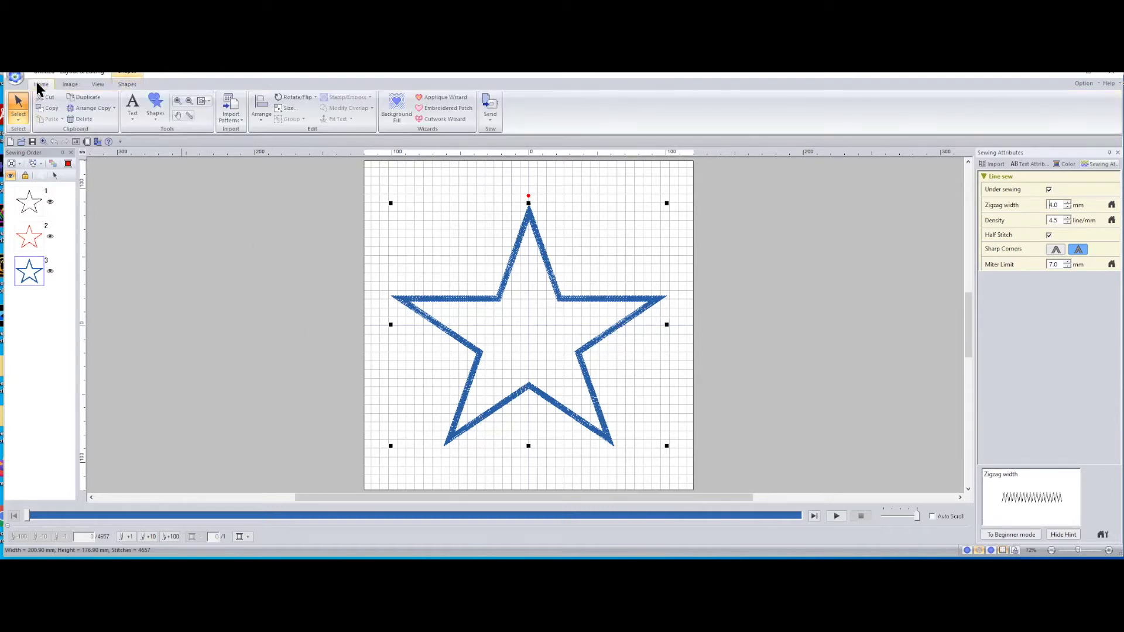
pyautogui.click(156, 104)
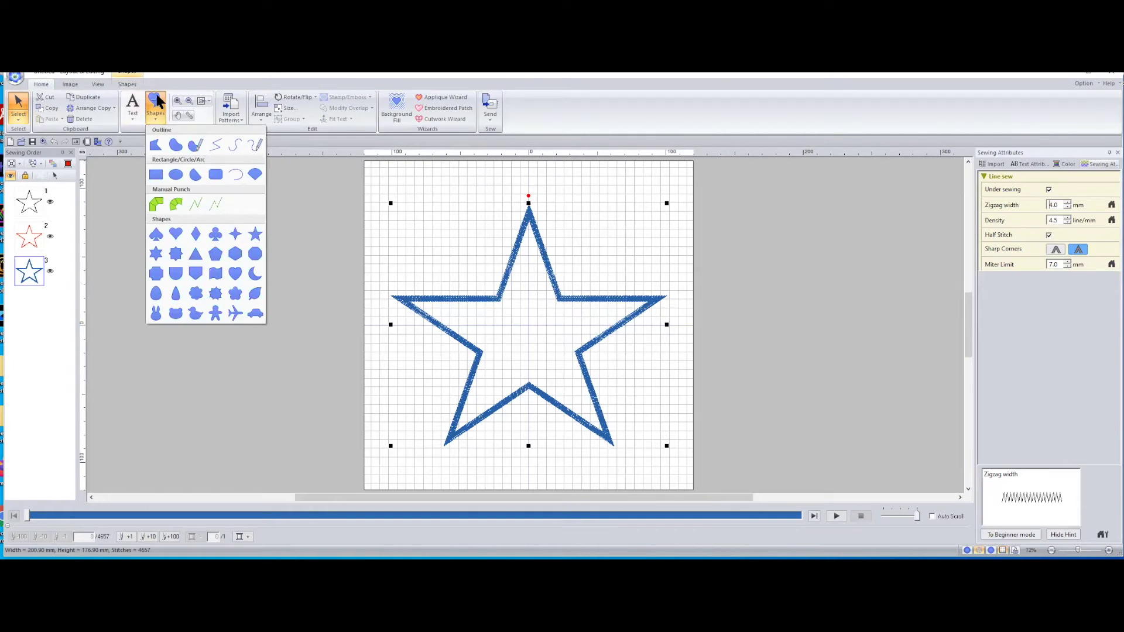
pyautogui.click(302, 305)
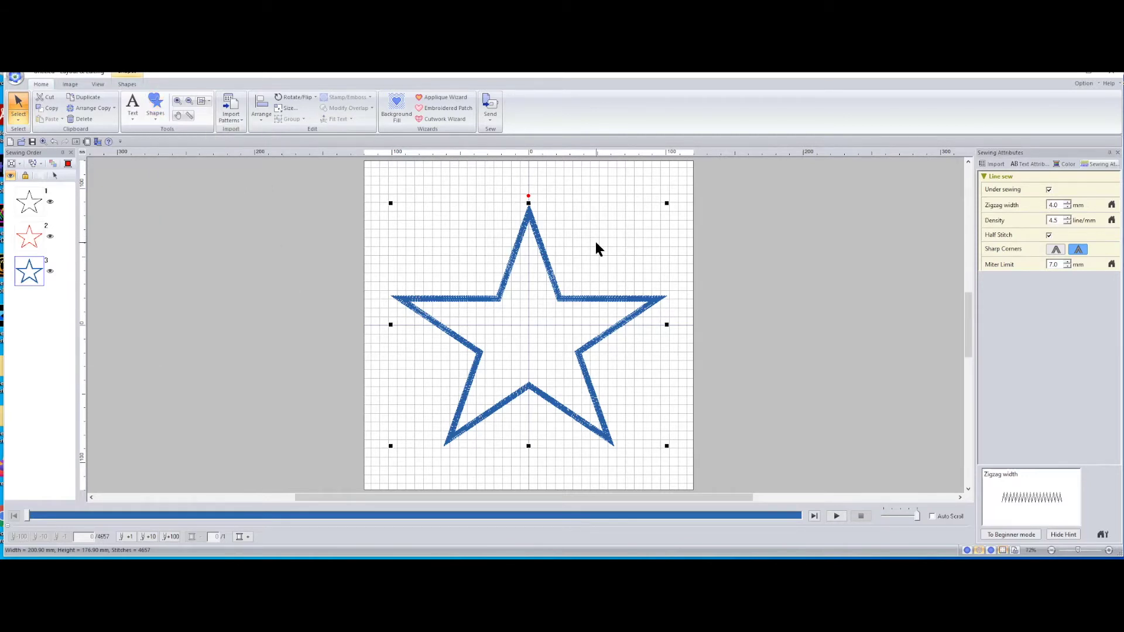
# Step: Send the embroidery design to the USB media drive
pyautogui.click(488, 109)
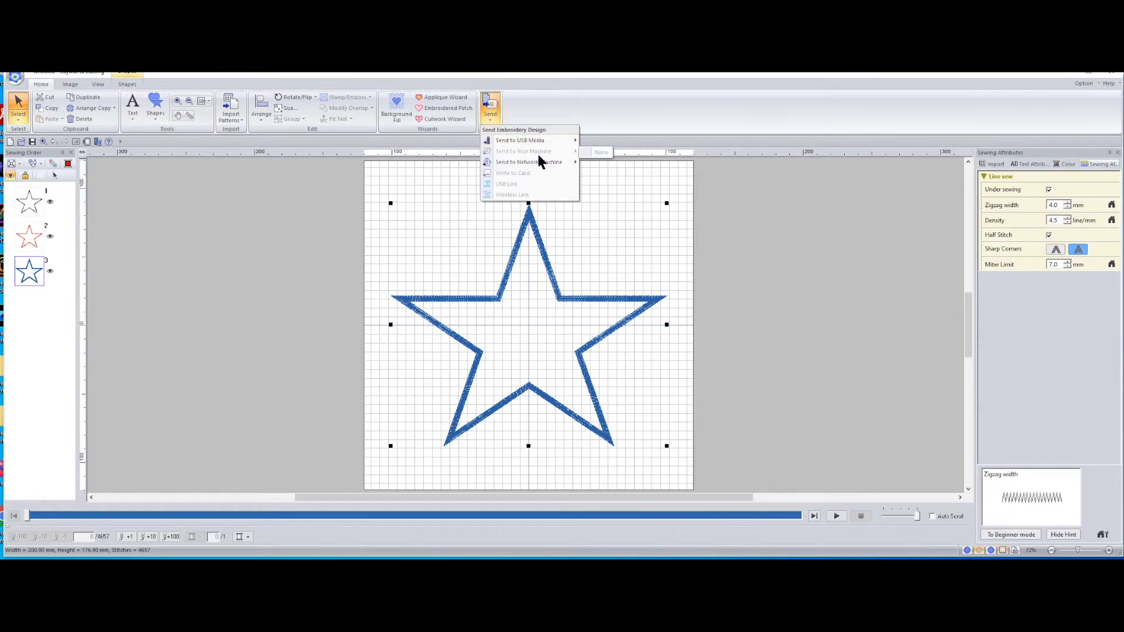
pyautogui.moveTo(537, 161)
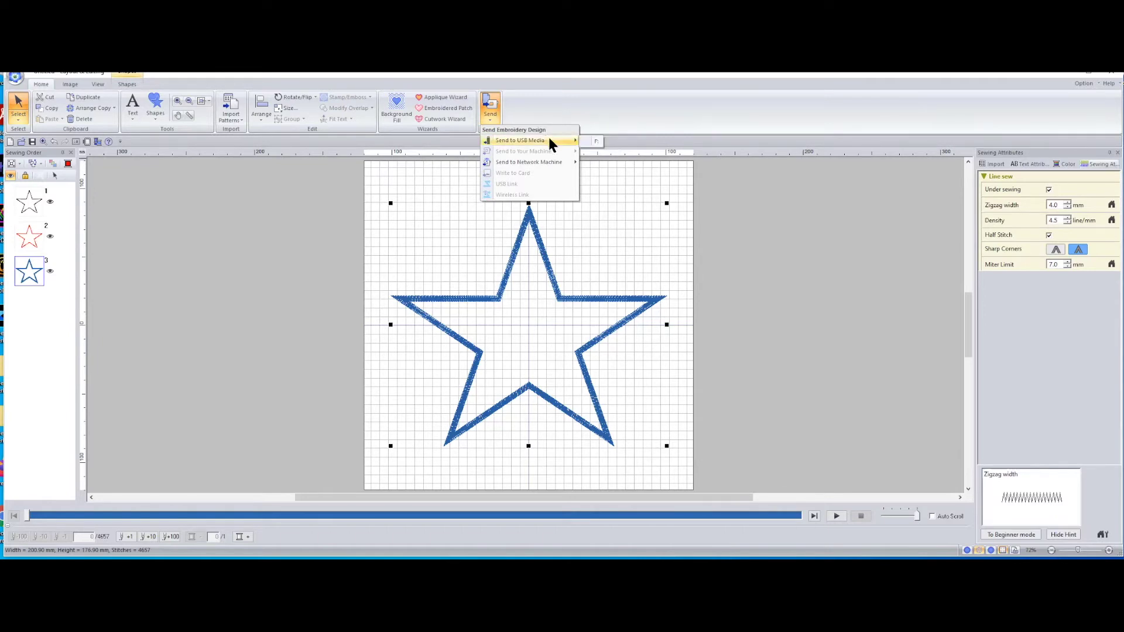
pyautogui.click(597, 142)
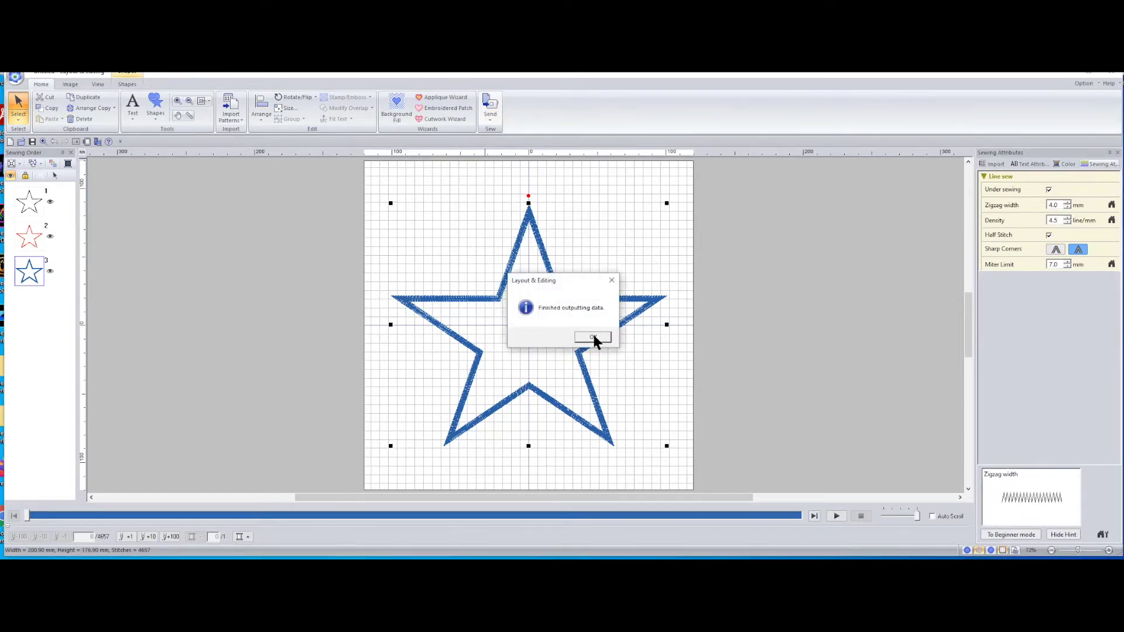
pyautogui.click(592, 336)
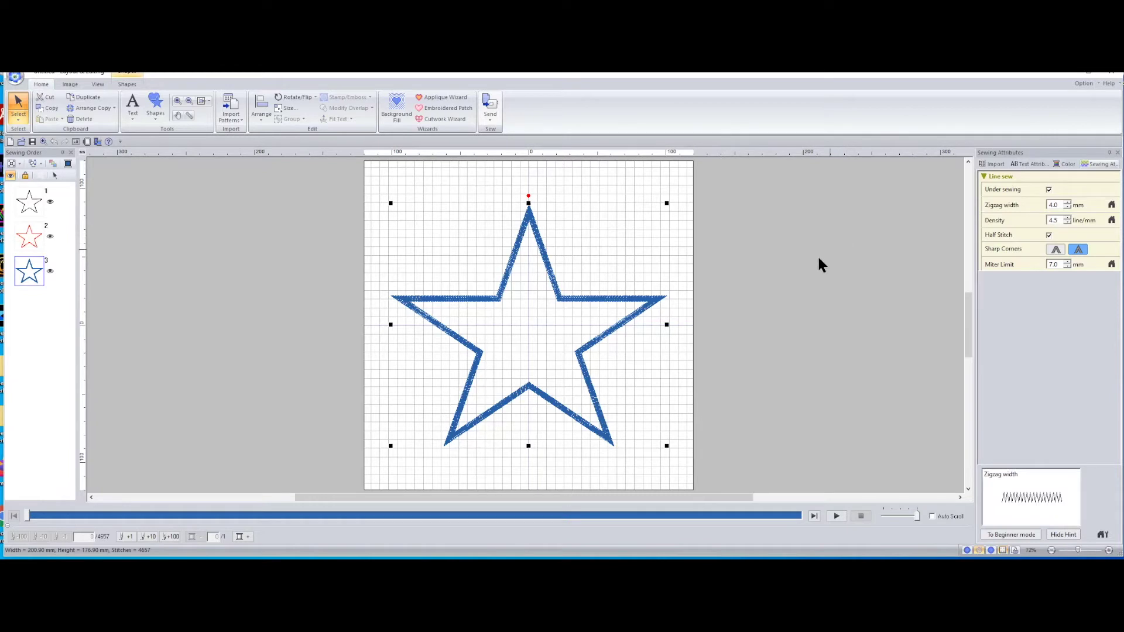
# Step: Deselect the star, switch the units to inches, and start a Decorative Fill background for the region inside the star
pyautogui.click(671, 462)
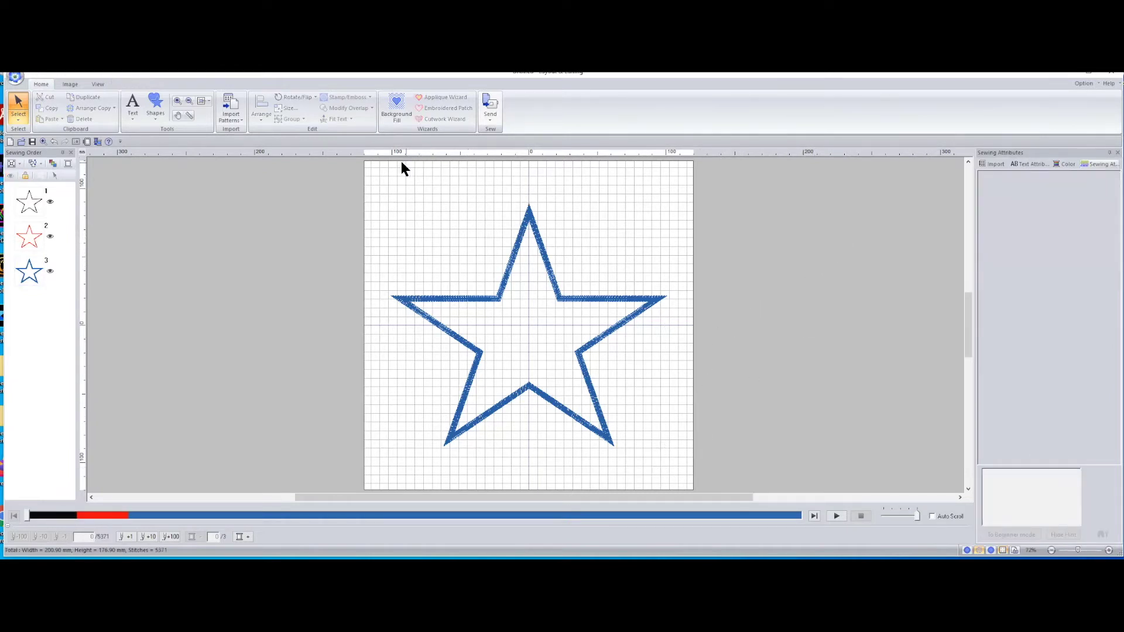
pyautogui.click(82, 153)
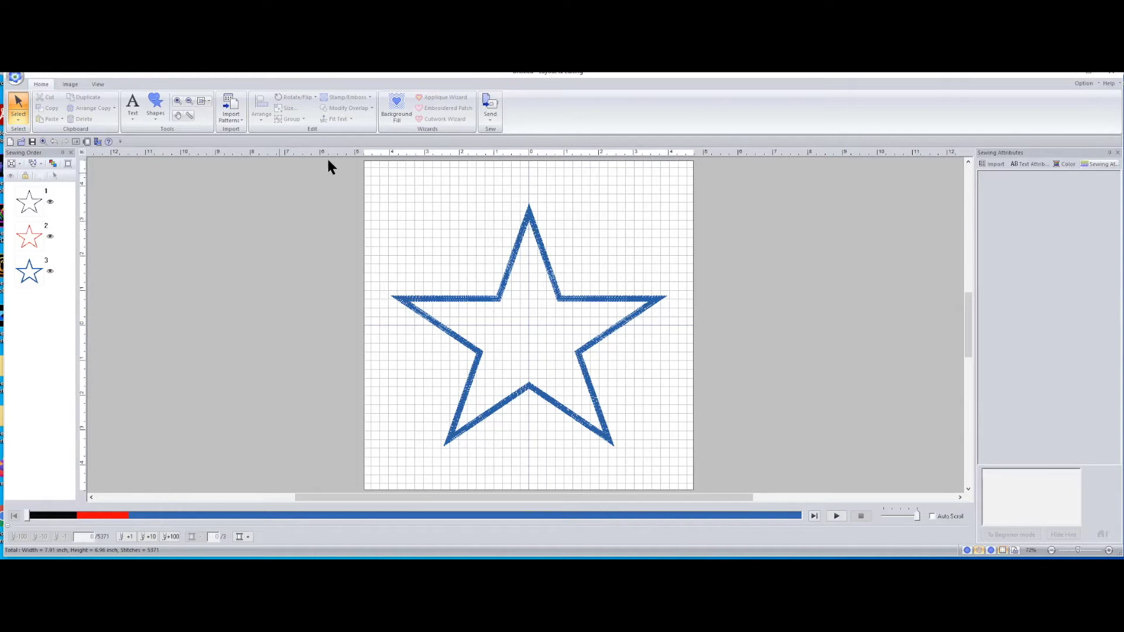
pyautogui.click(393, 103)
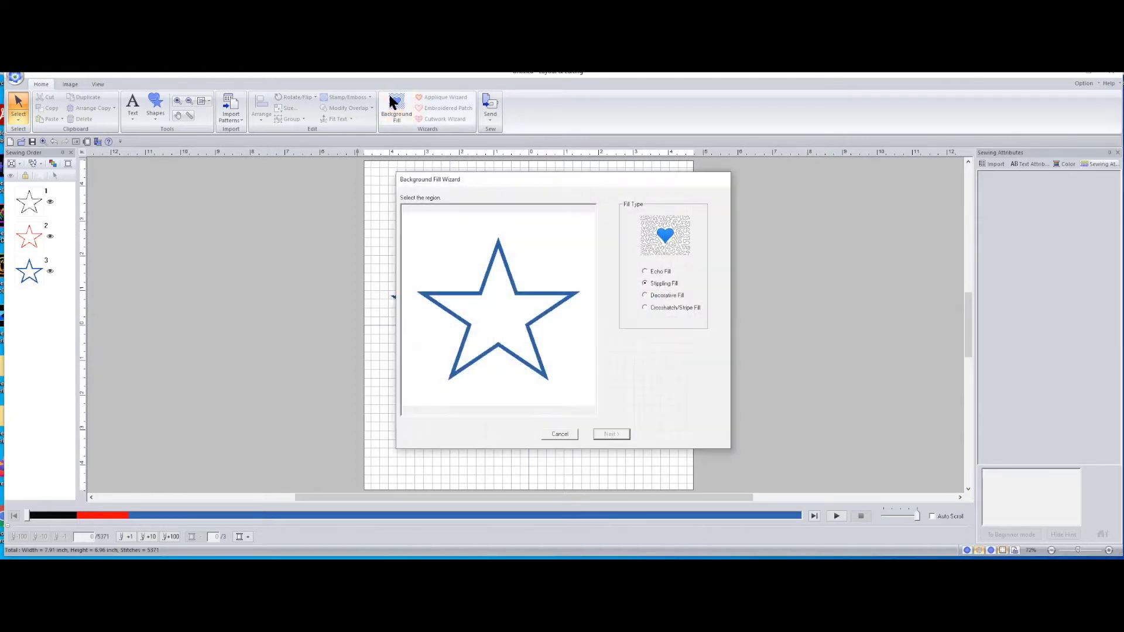
pyautogui.click(670, 299)
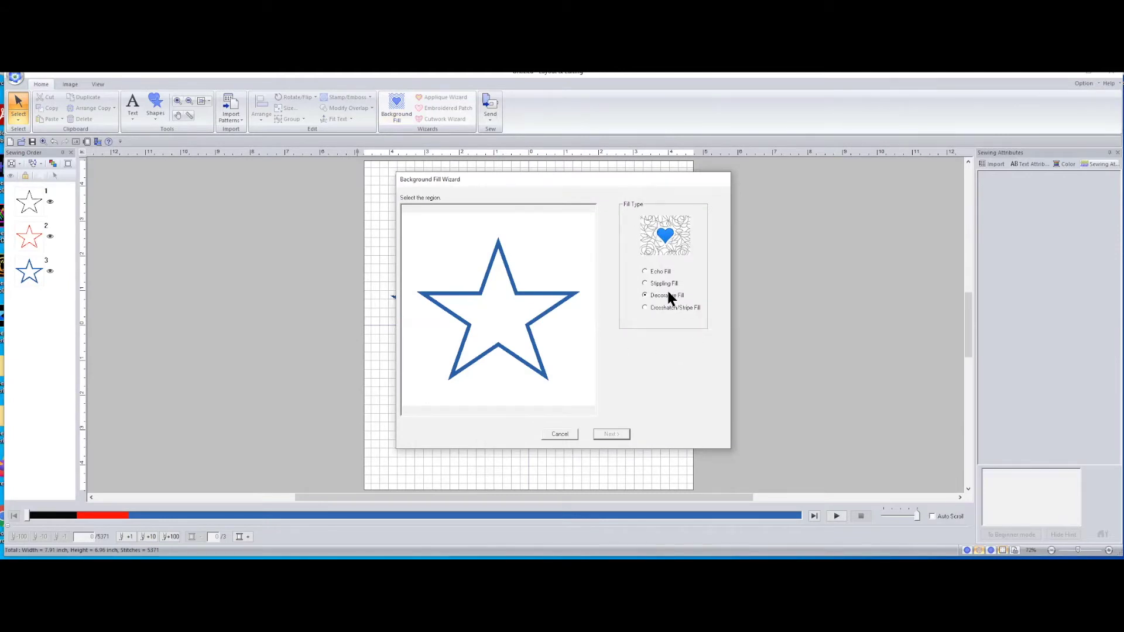
pyautogui.click(503, 312)
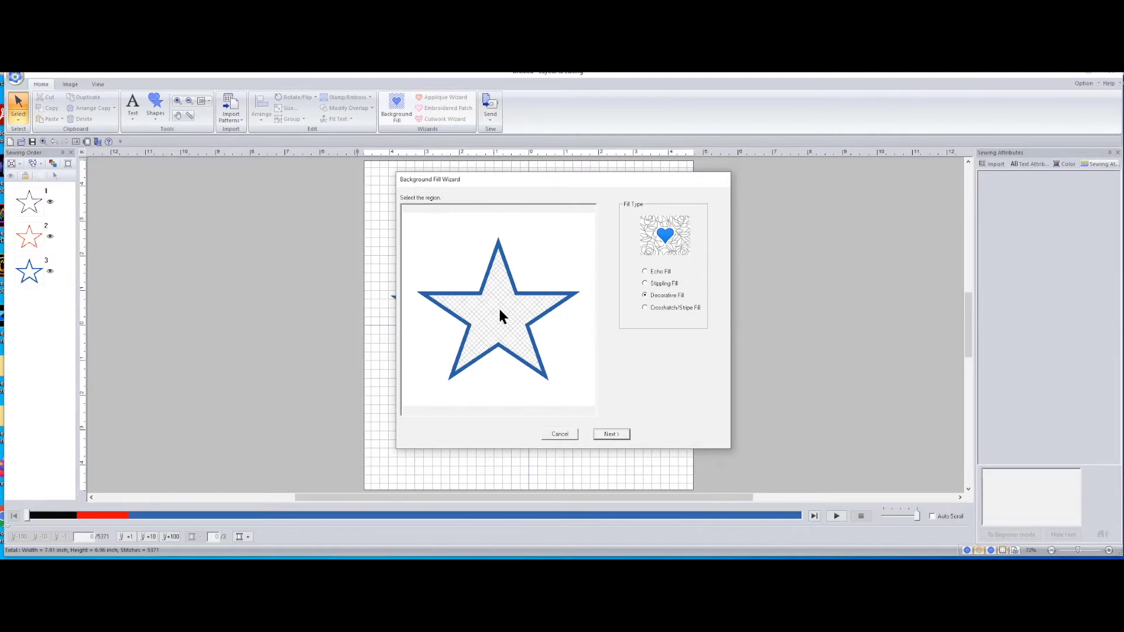
pyautogui.click(538, 268)
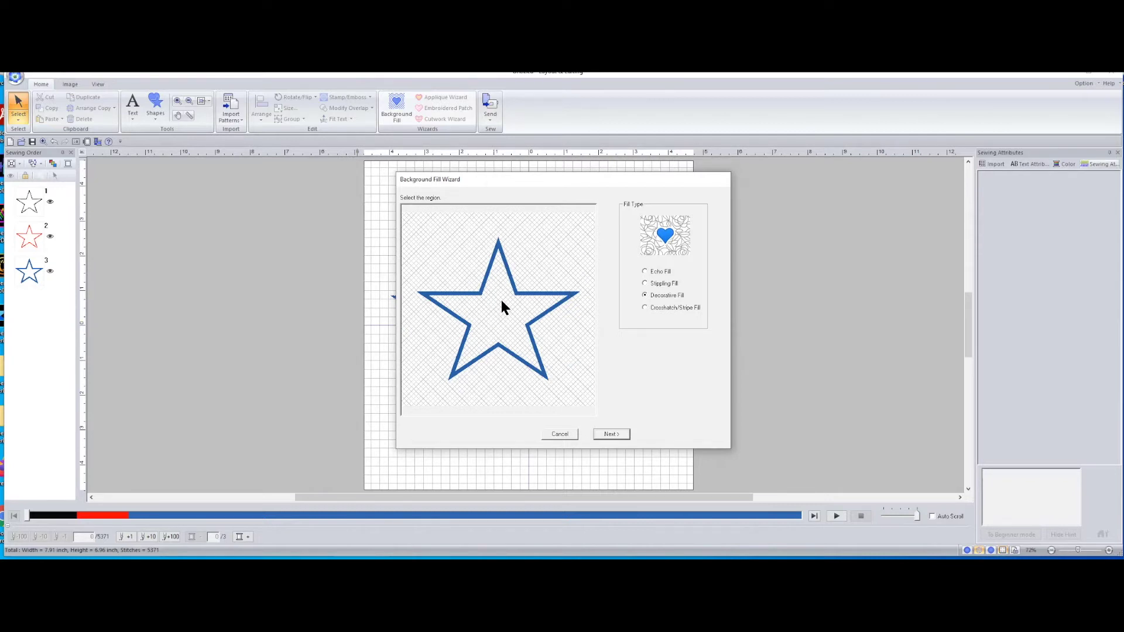
pyautogui.click(539, 239)
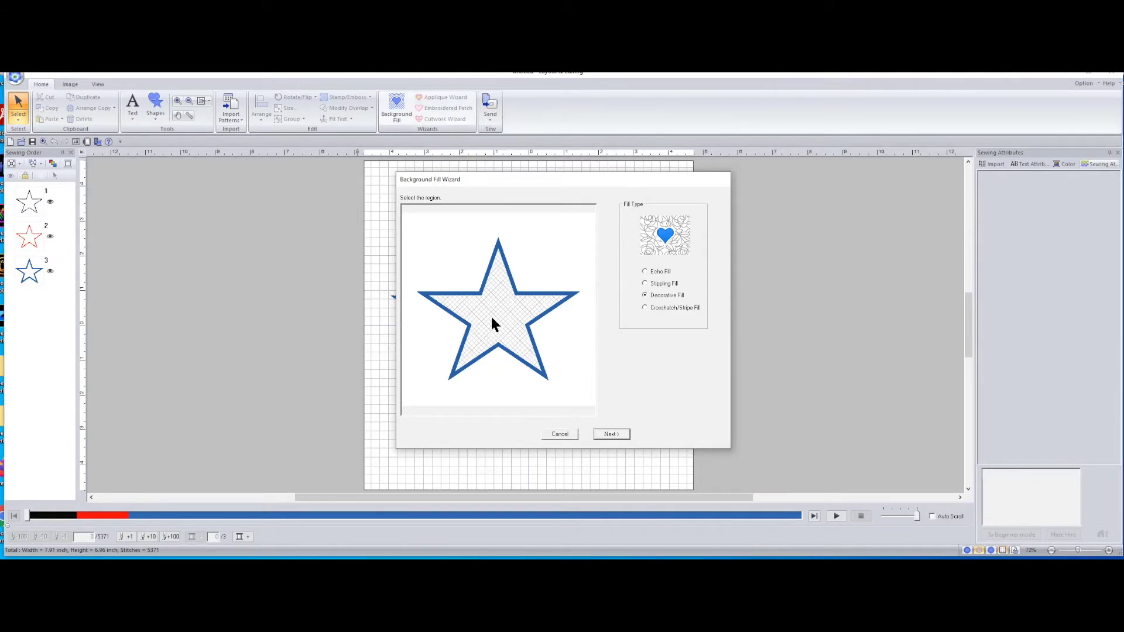
pyautogui.click(606, 435)
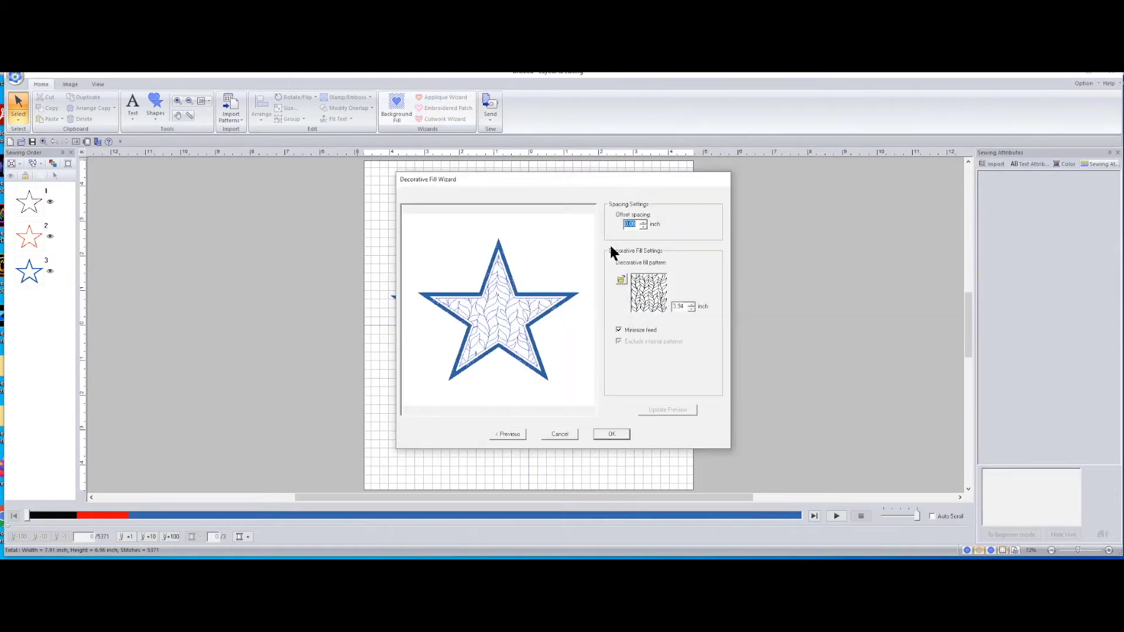
# Step: Examine the library of decorative fill patterns available for the star's interior, from the first design to the last
pyautogui.click(621, 279)
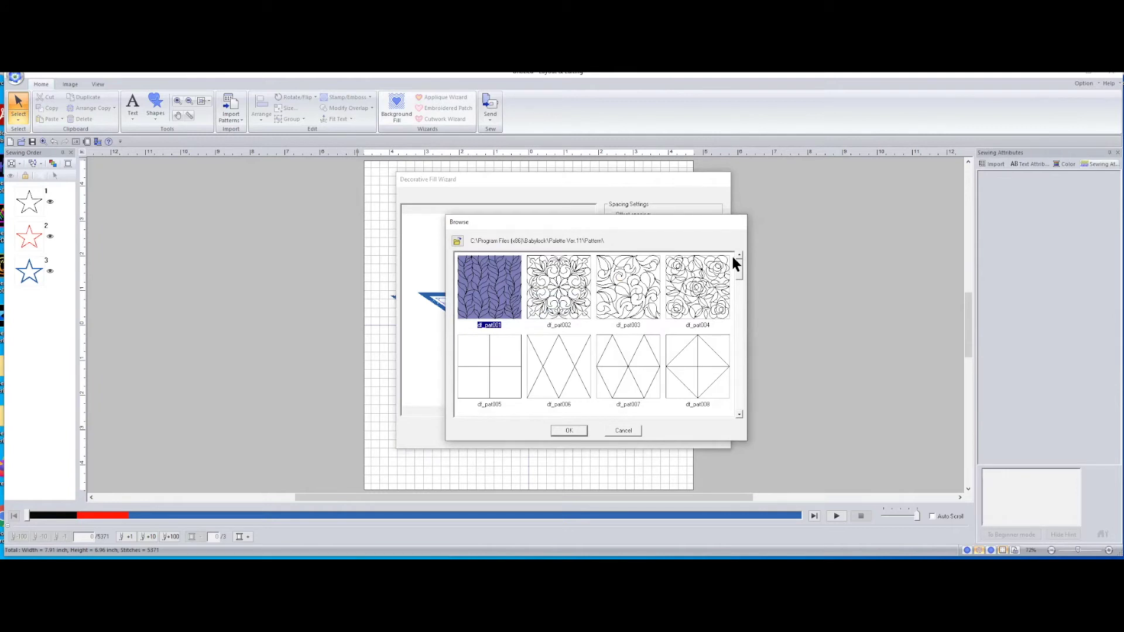
pyautogui.scroll(-1, 737, 271)
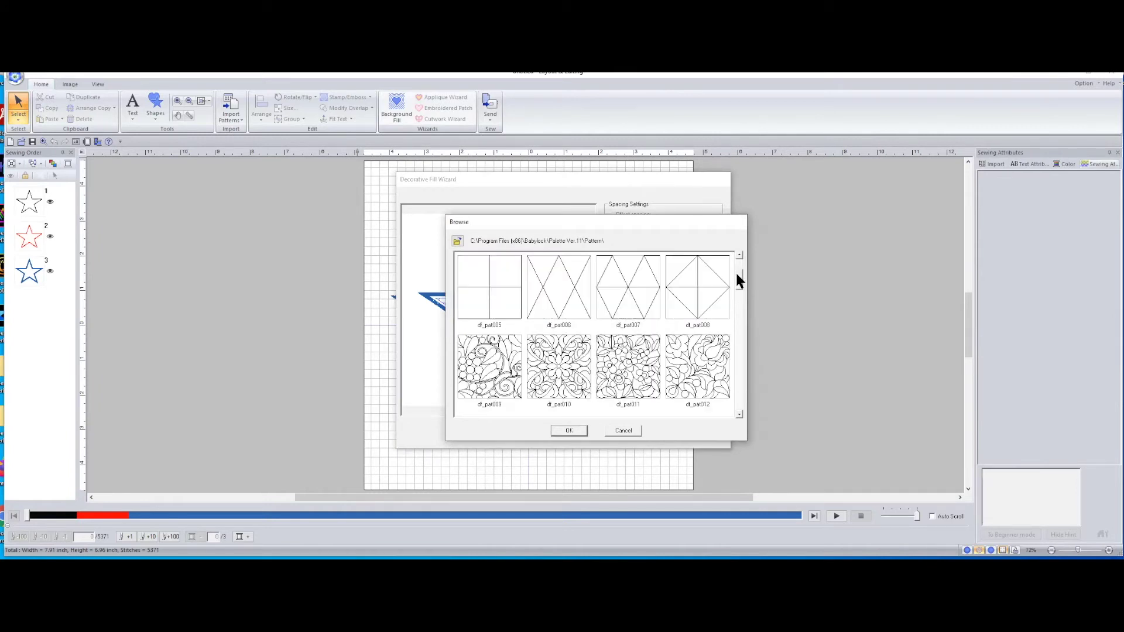
pyautogui.moveTo(741, 277); pyautogui.dragTo(741, 305)
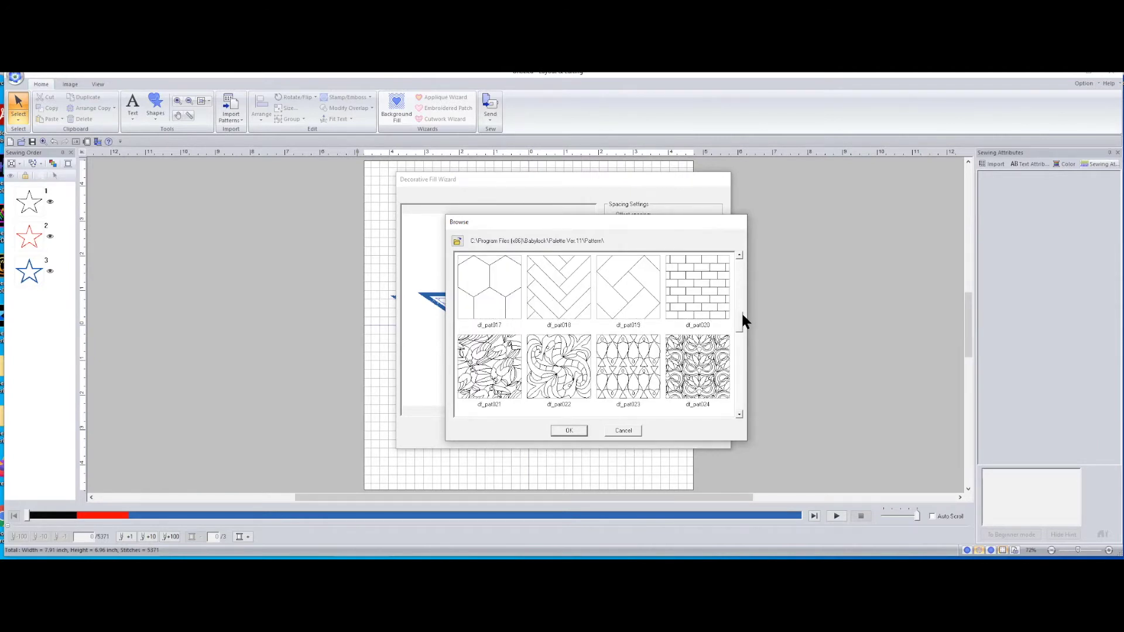
pyautogui.scroll(-1, 741, 313)
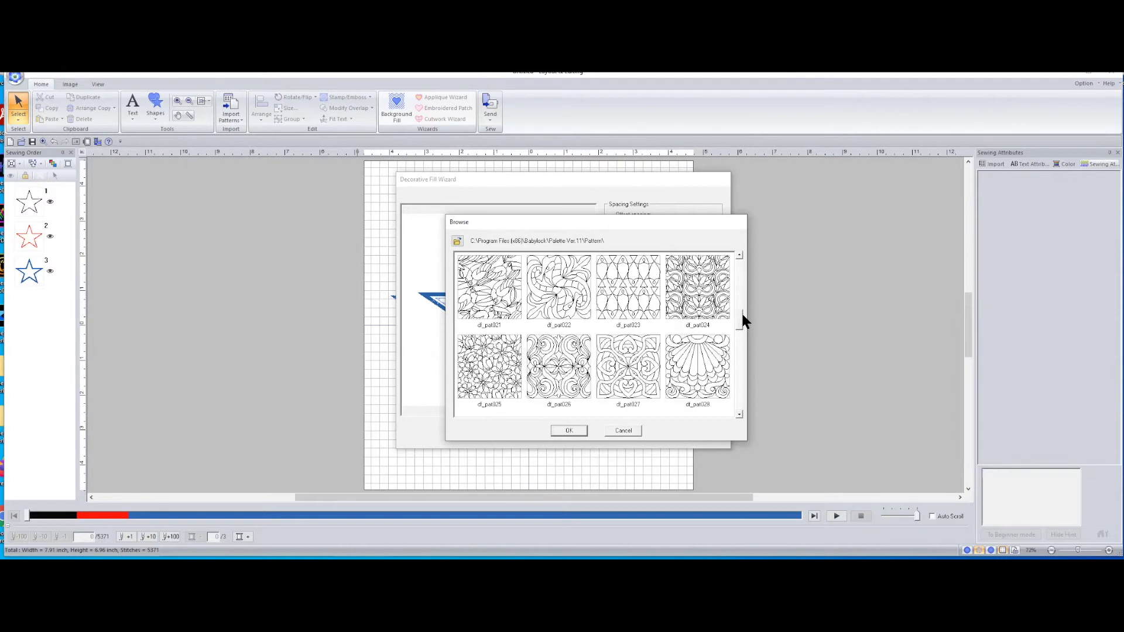
pyautogui.click(739, 414)
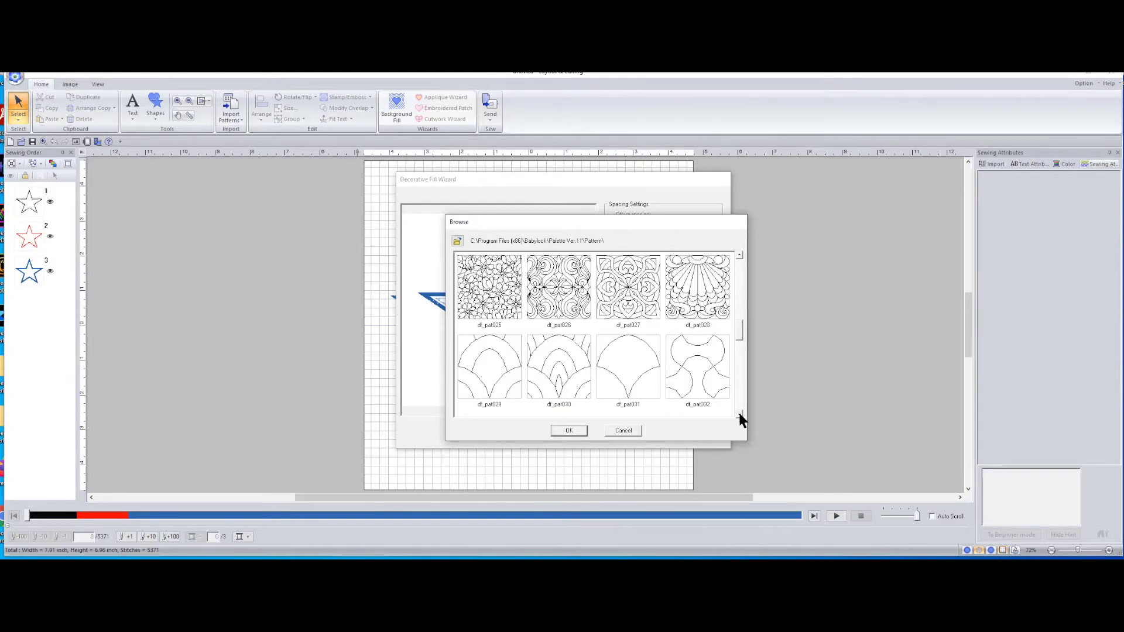
pyautogui.click(739, 414)
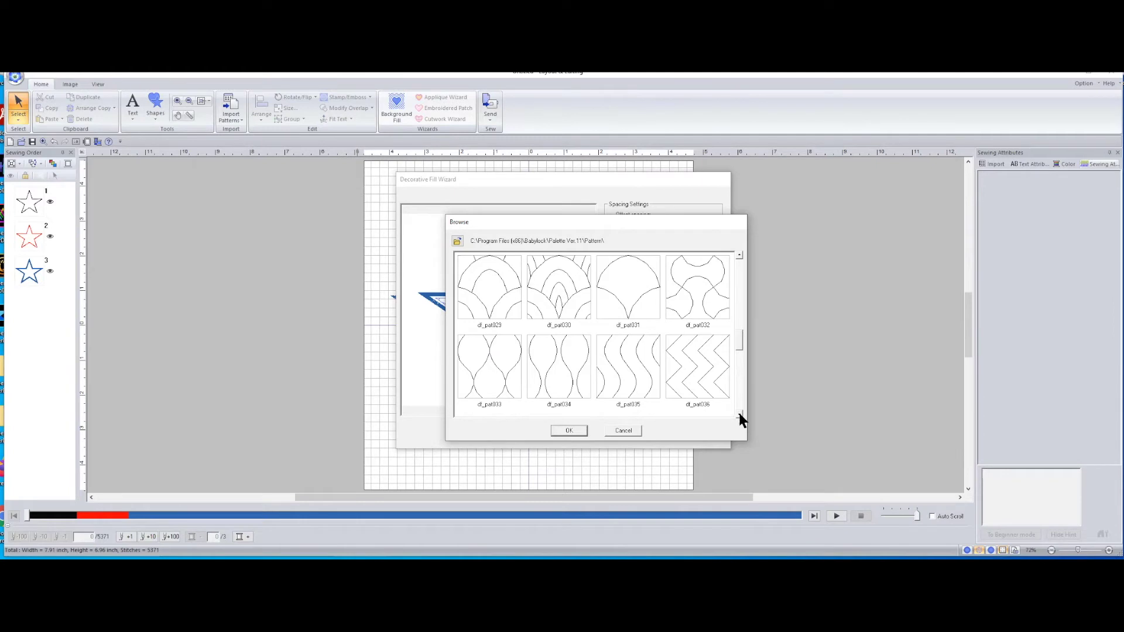
pyautogui.click(739, 414)
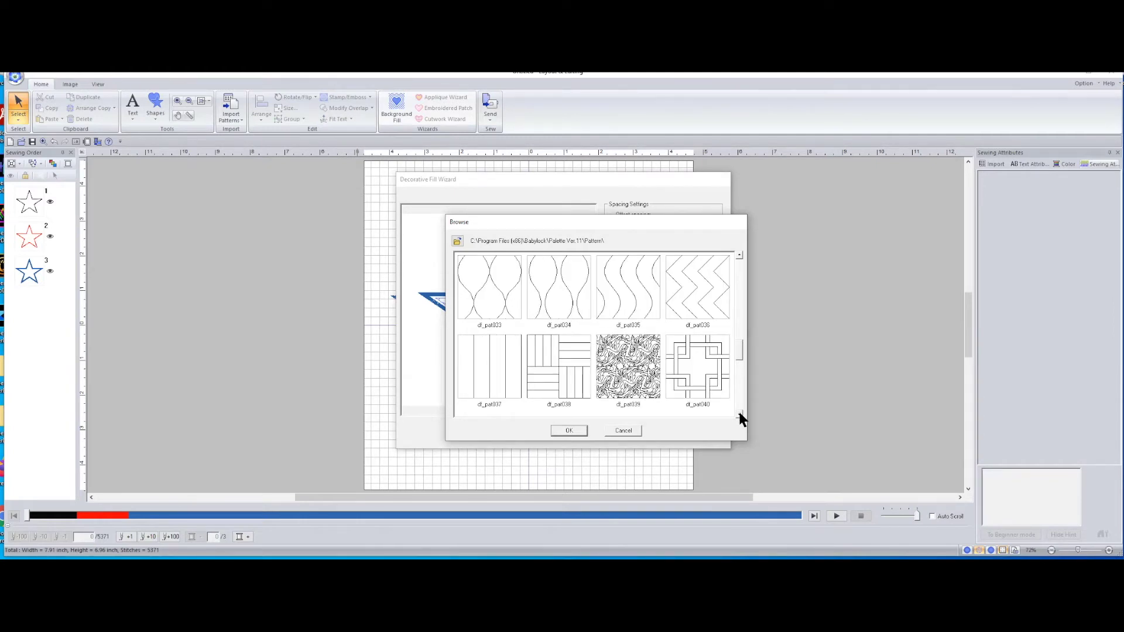
pyautogui.click(739, 414)
pyautogui.click(739, 414)
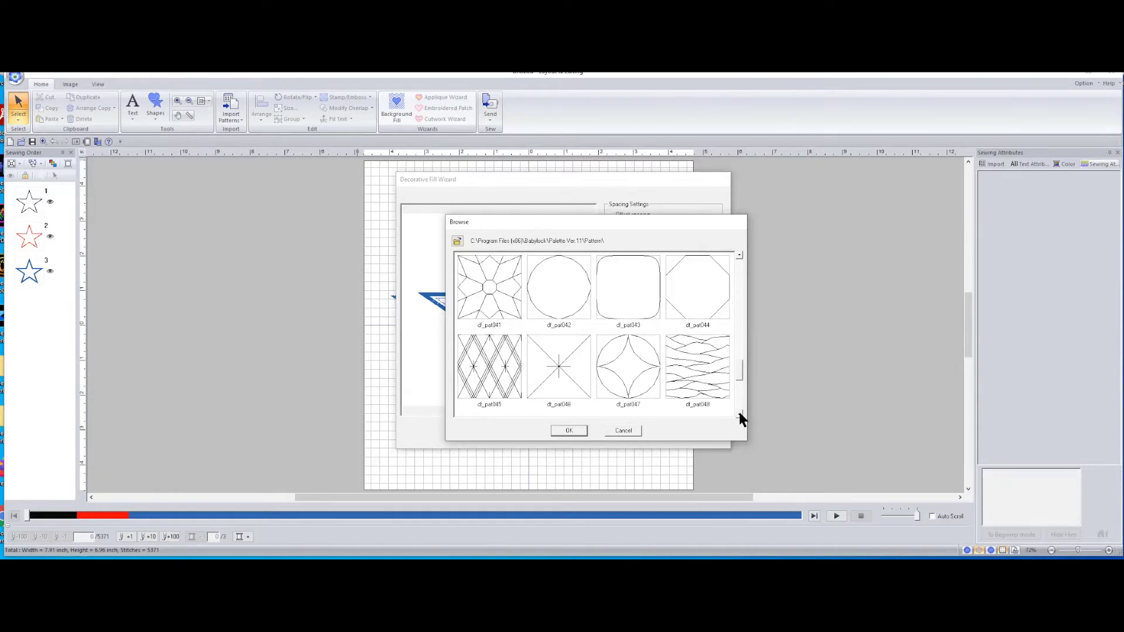
pyautogui.click(739, 414)
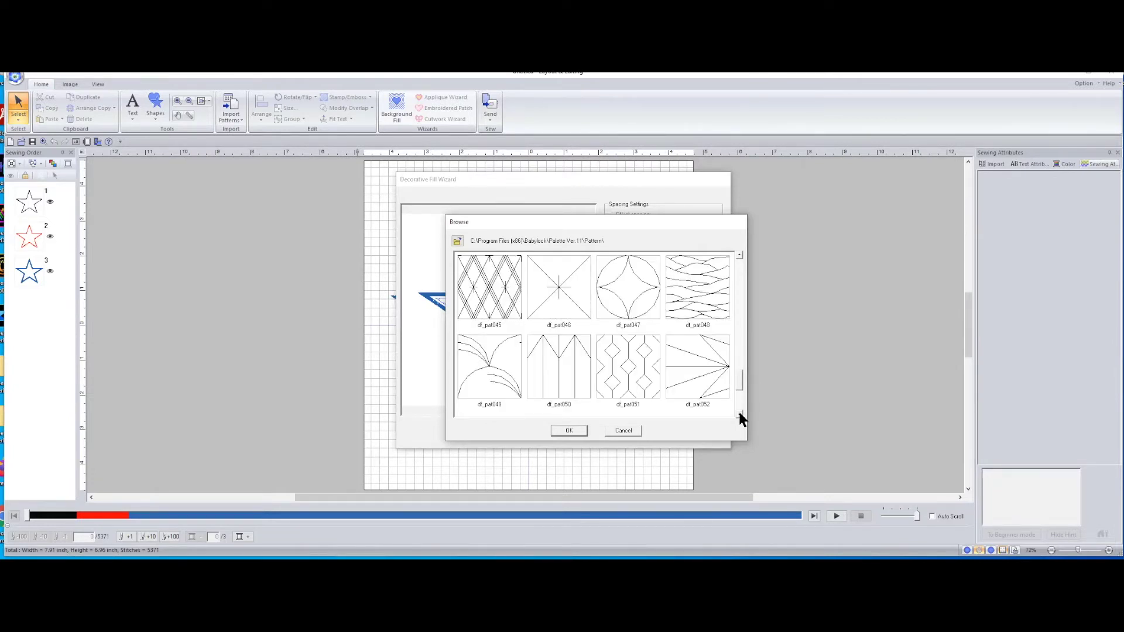
pyautogui.click(739, 414)
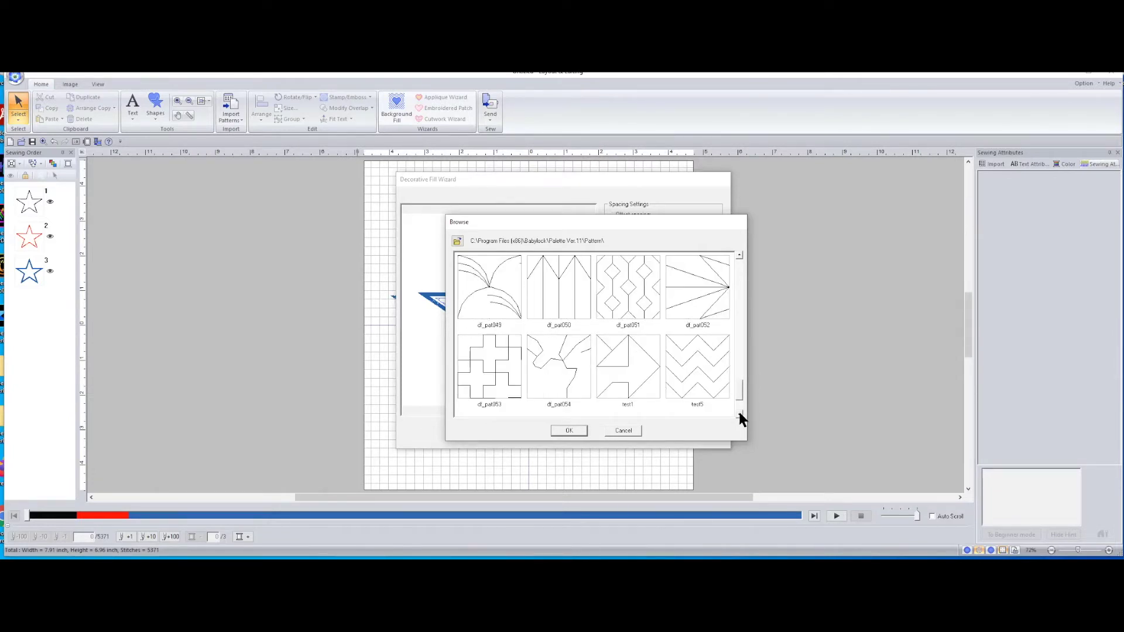
pyautogui.click(739, 415)
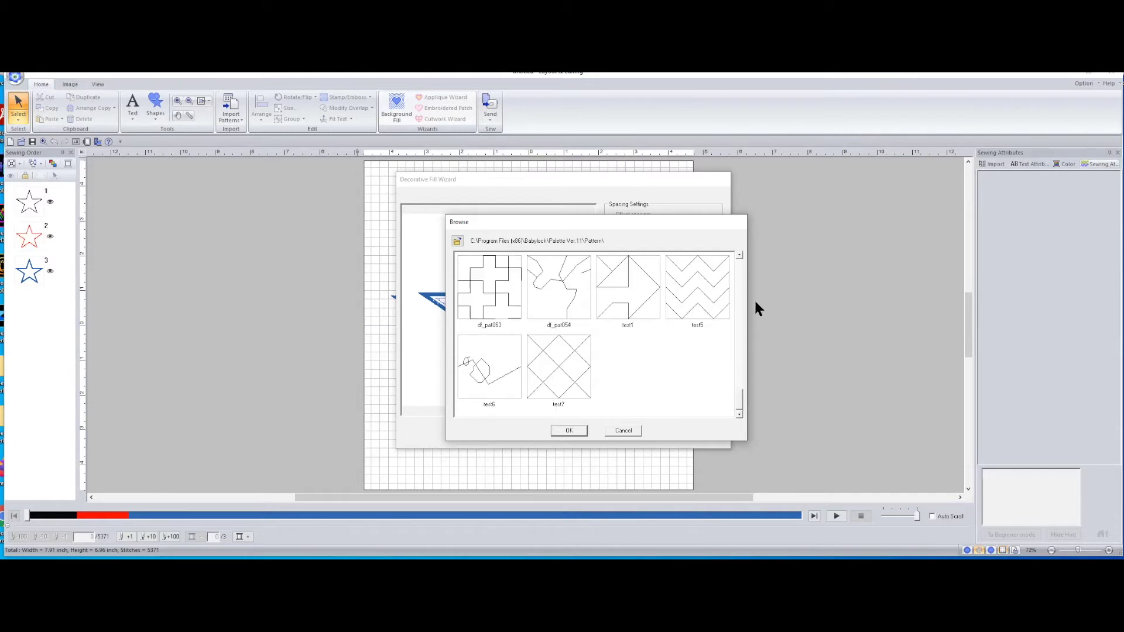
pyautogui.click(740, 287)
pyautogui.click(740, 288)
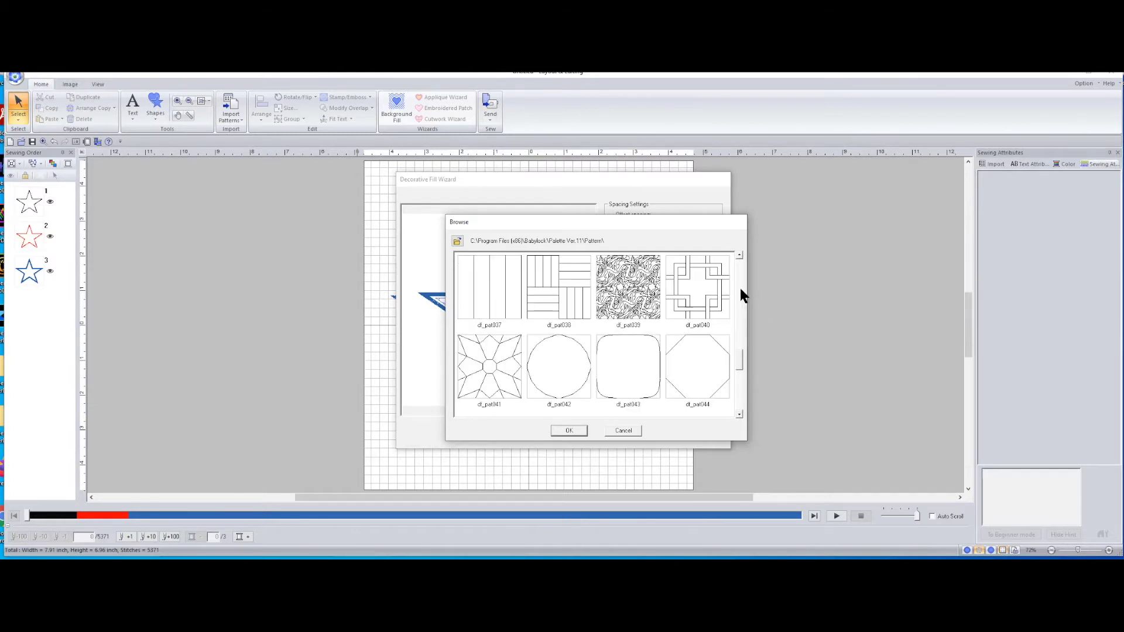
pyautogui.click(740, 288)
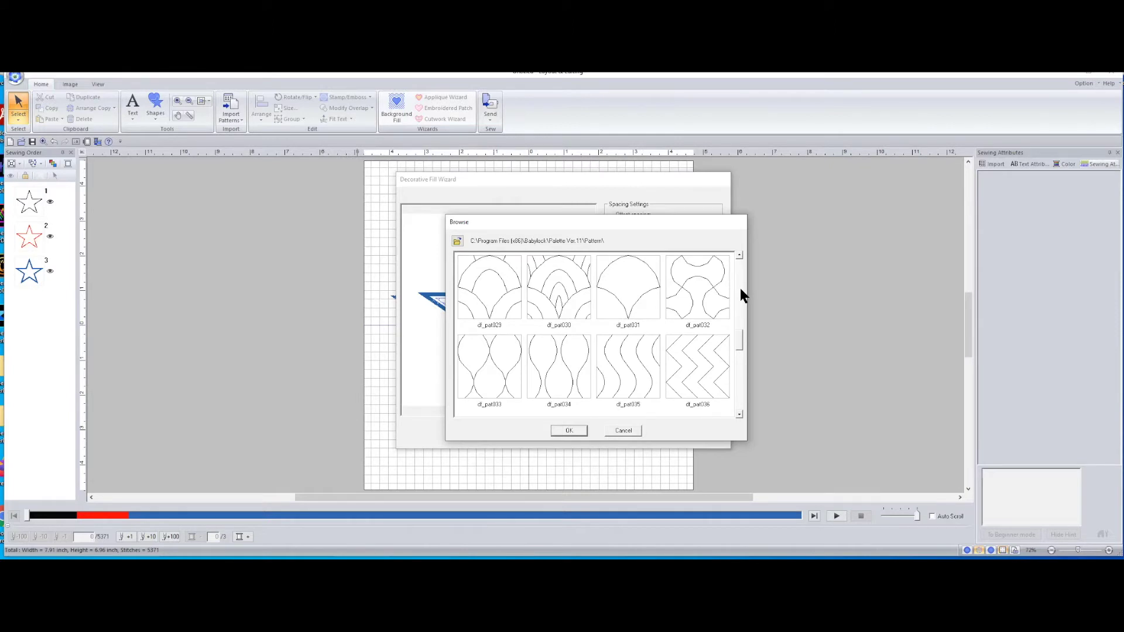
pyautogui.click(740, 288)
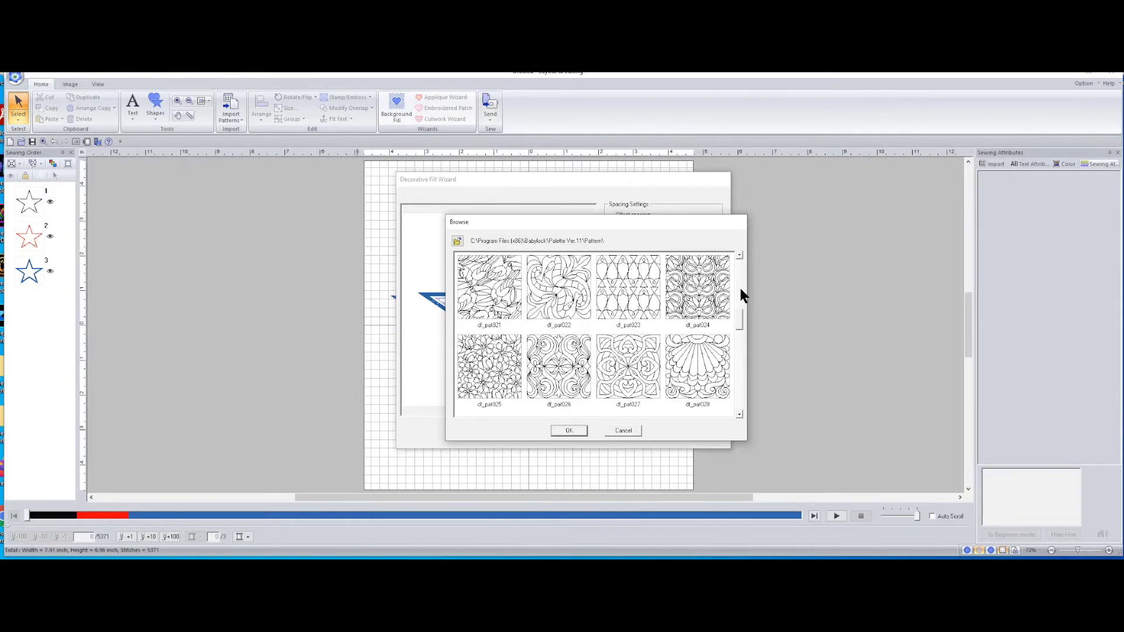
pyautogui.click(740, 288)
pyautogui.click(740, 288)
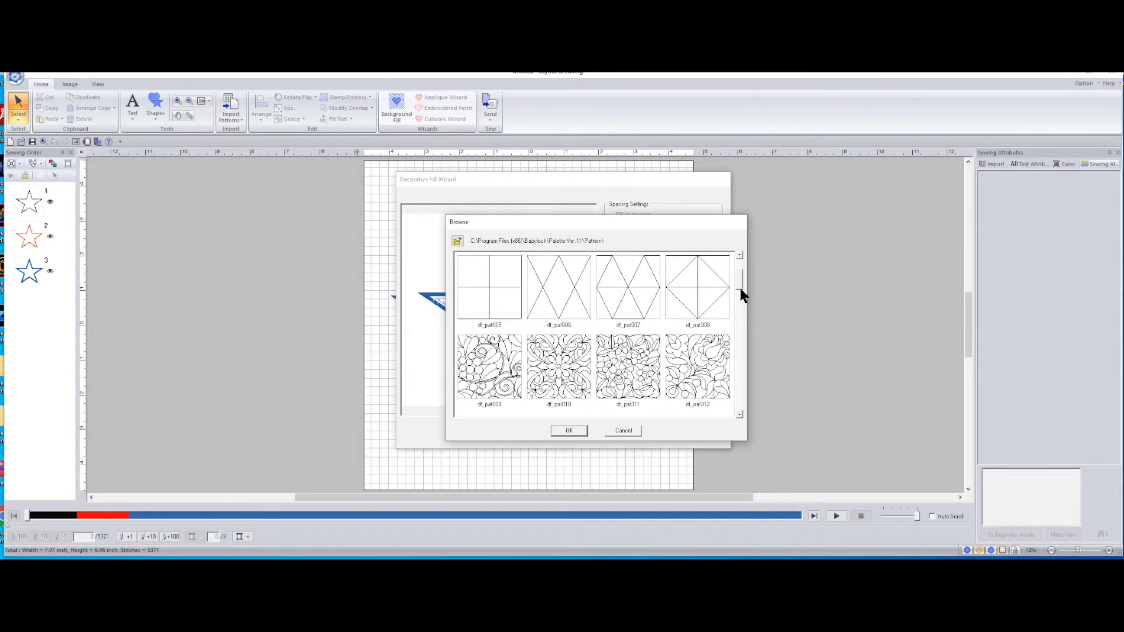
# Step: Choose the scrollwork pattern df_pat026 as the decorative fill for the inside of the star
pyautogui.click(740, 362)
pyautogui.click(740, 362)
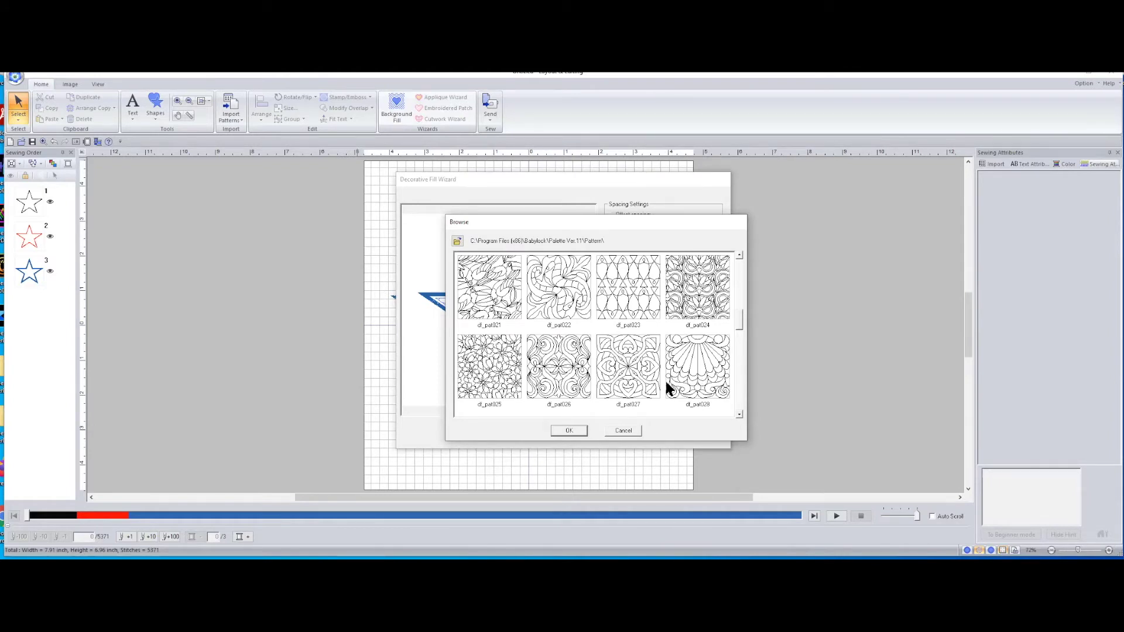
pyautogui.click(559, 371)
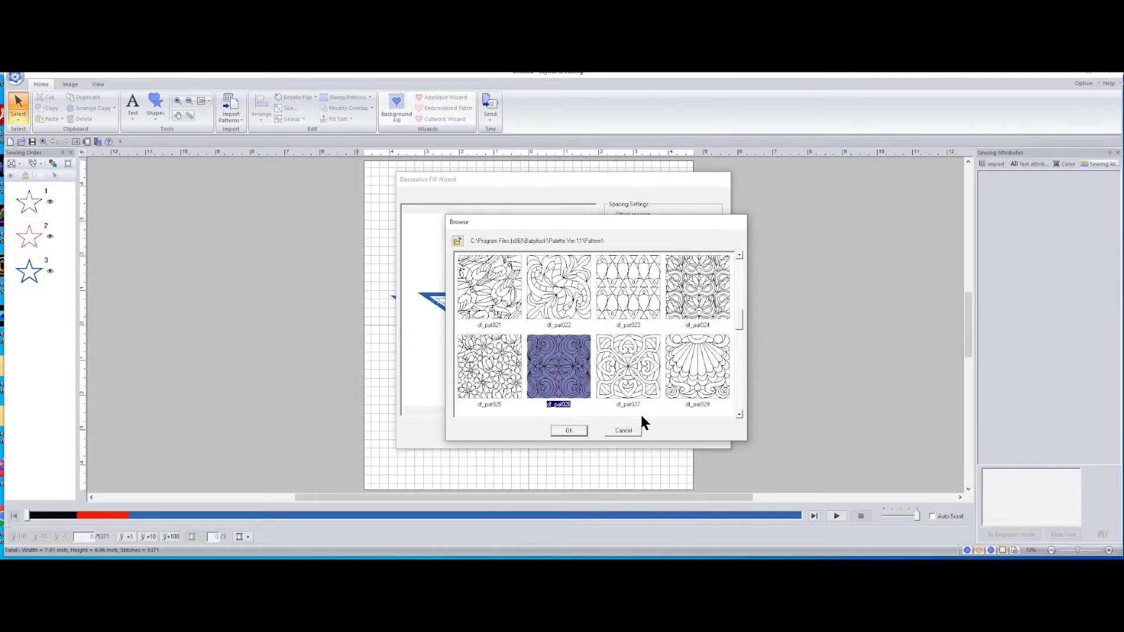
pyautogui.click(577, 431)
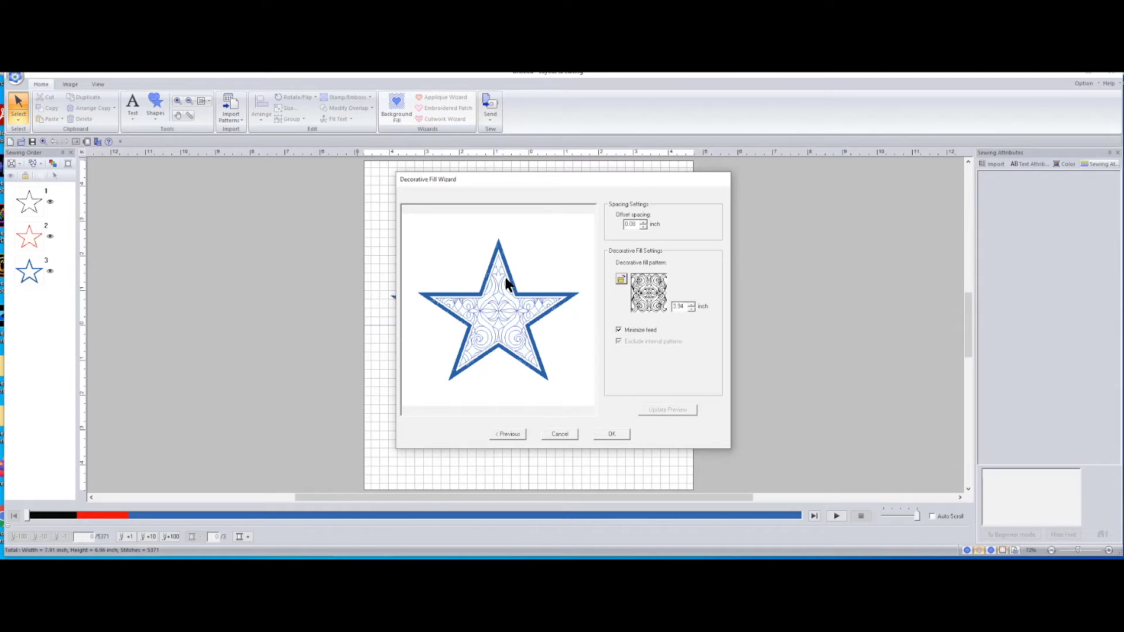
# Step: Set the offset spacing to 0.08 inch, refresh the preview, and apply the decorative fill inside the star
pyautogui.click(643, 227)
pyautogui.click(671, 409)
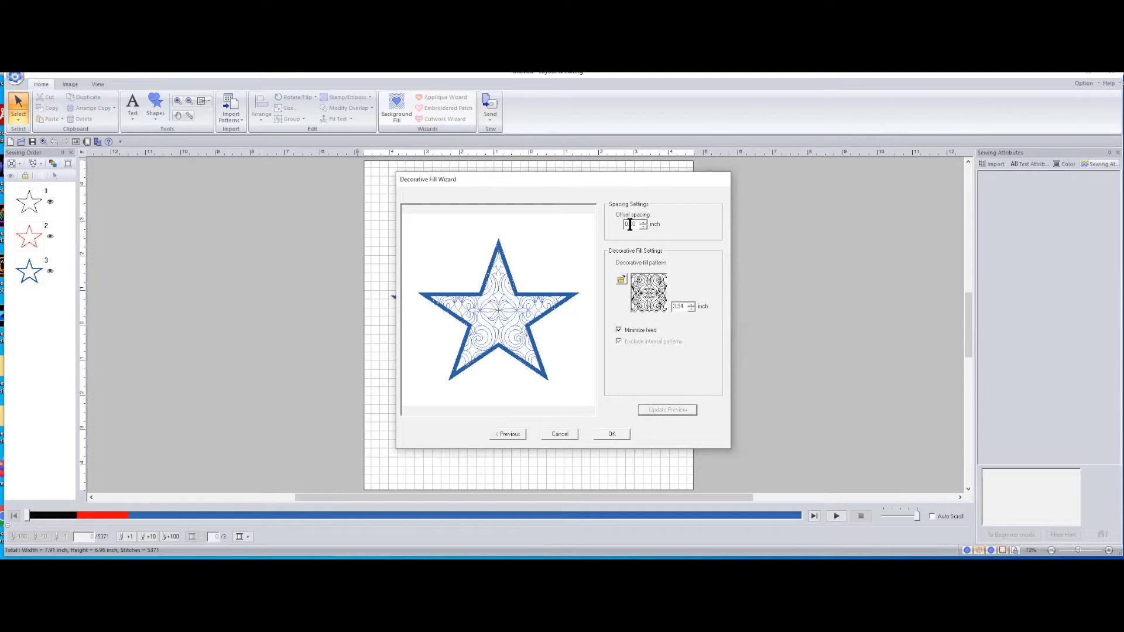
pyautogui.moveTo(642, 221); pyautogui.dragTo(613, 221)
pyautogui.write('08')
pyautogui.click(682, 410)
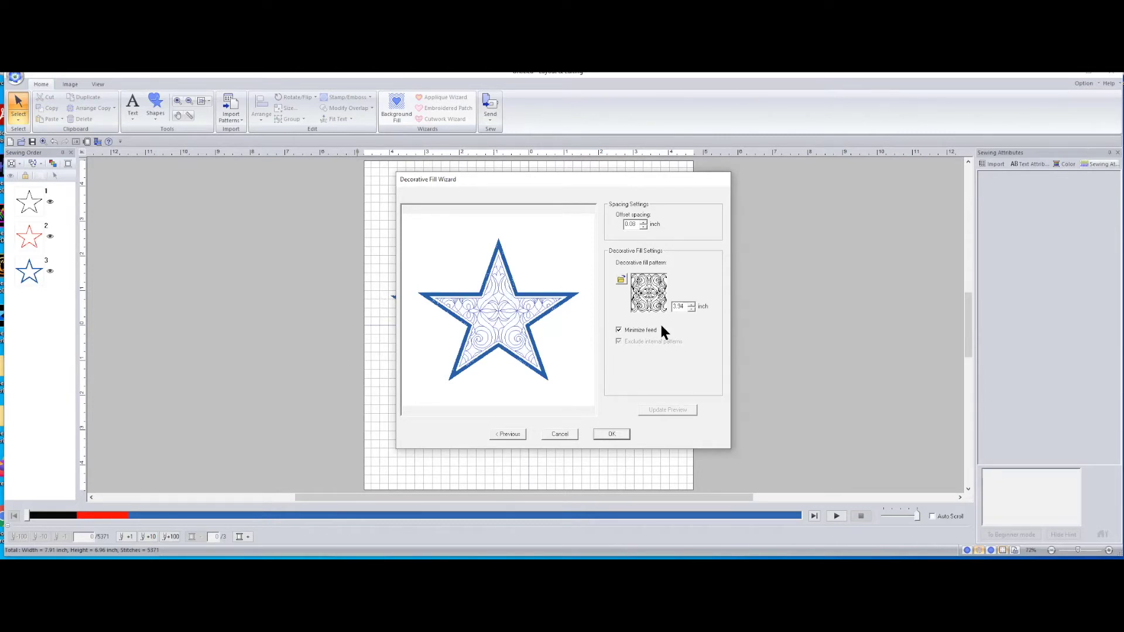
pyautogui.click(612, 433)
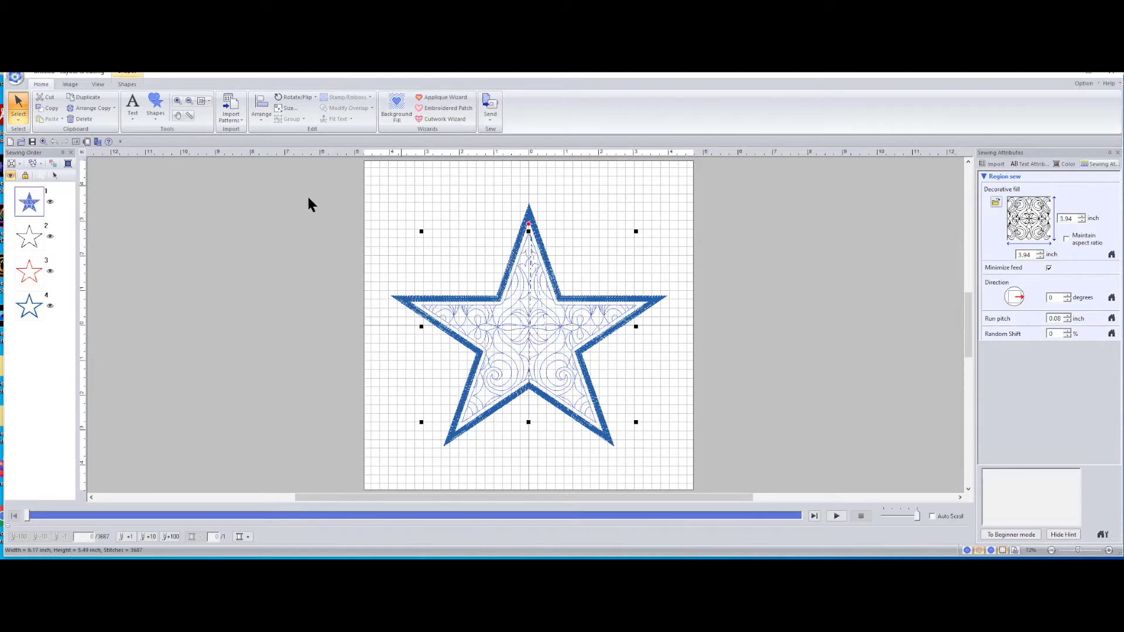
pyautogui.click(292, 208)
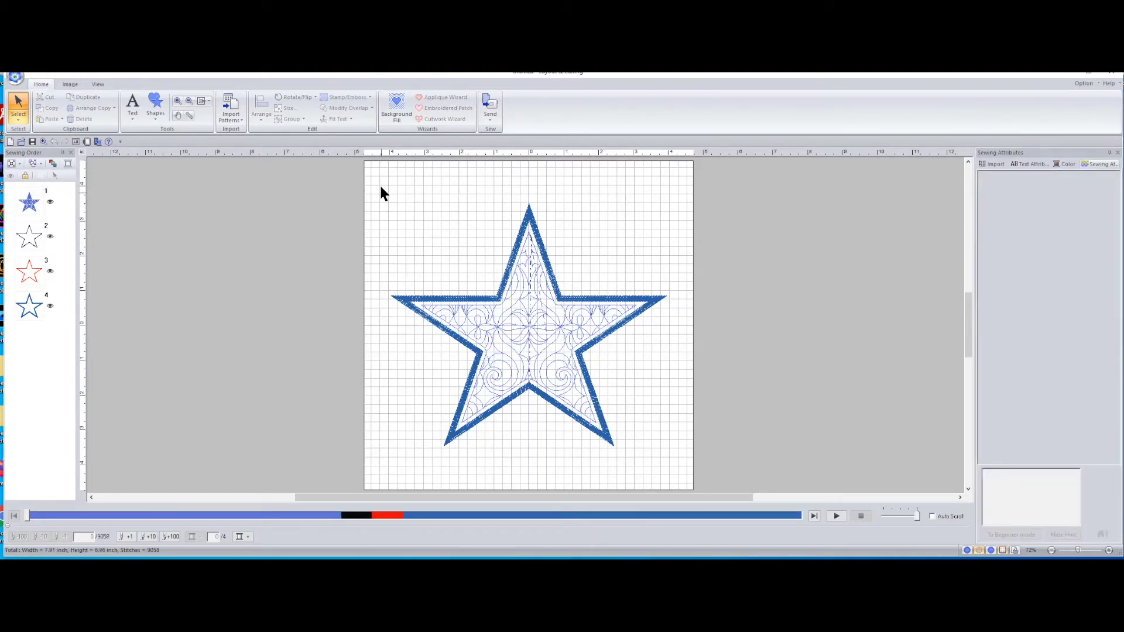
# Step: Select the entire star design and start a Decorative Fill background for the region outside the star
pyautogui.moveTo(376, 178); pyautogui.dragTo(675, 457)
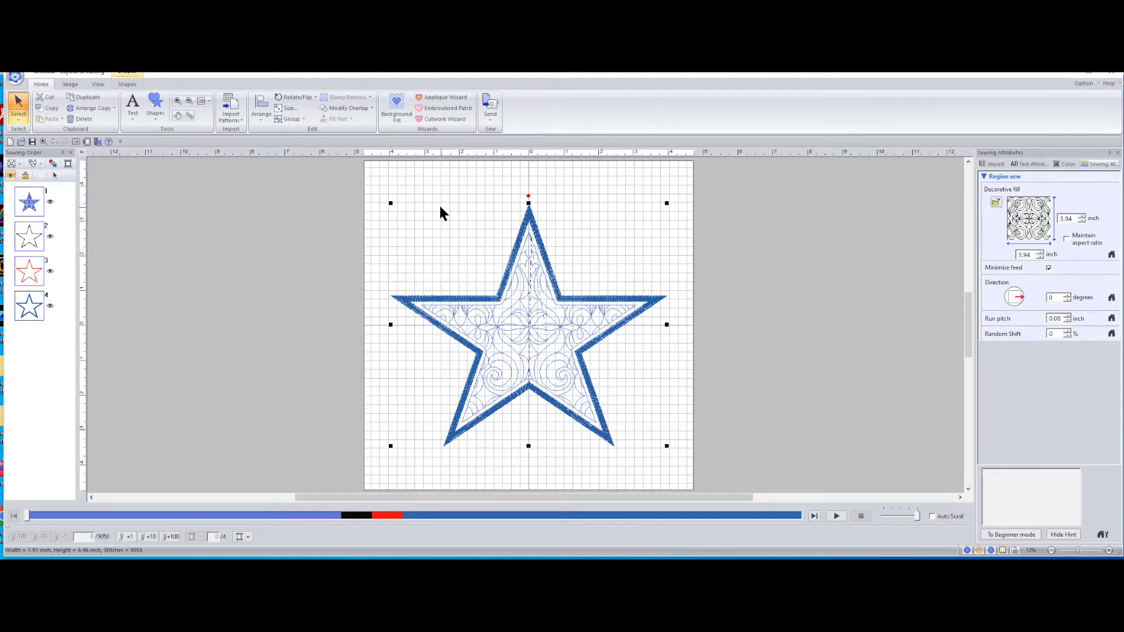
pyautogui.click(395, 105)
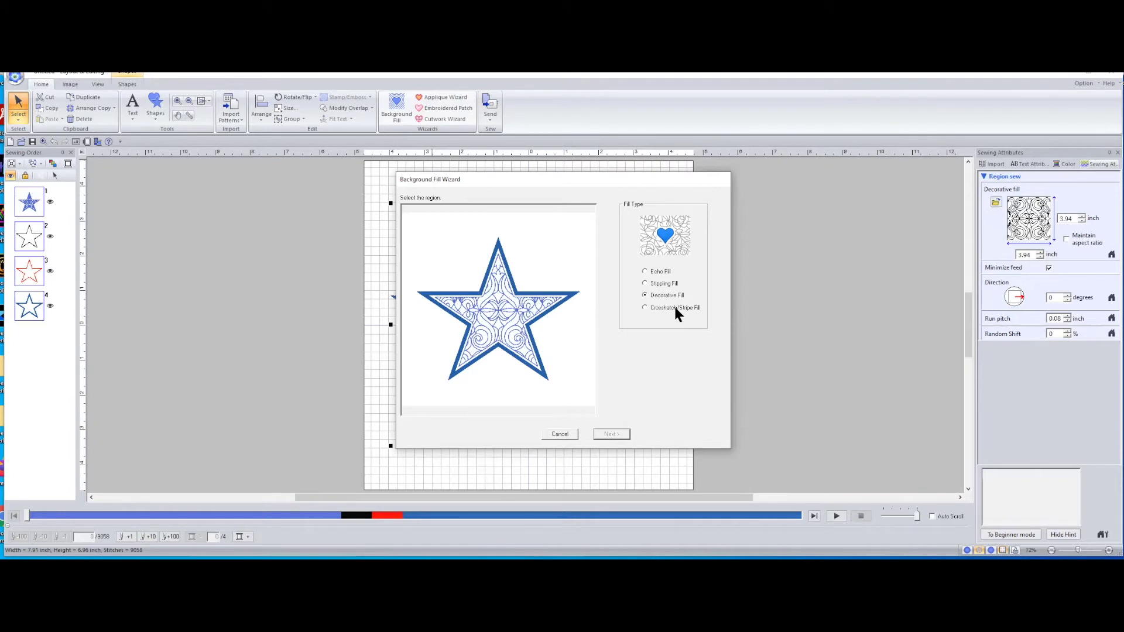
pyautogui.click(587, 351)
pyautogui.click(616, 434)
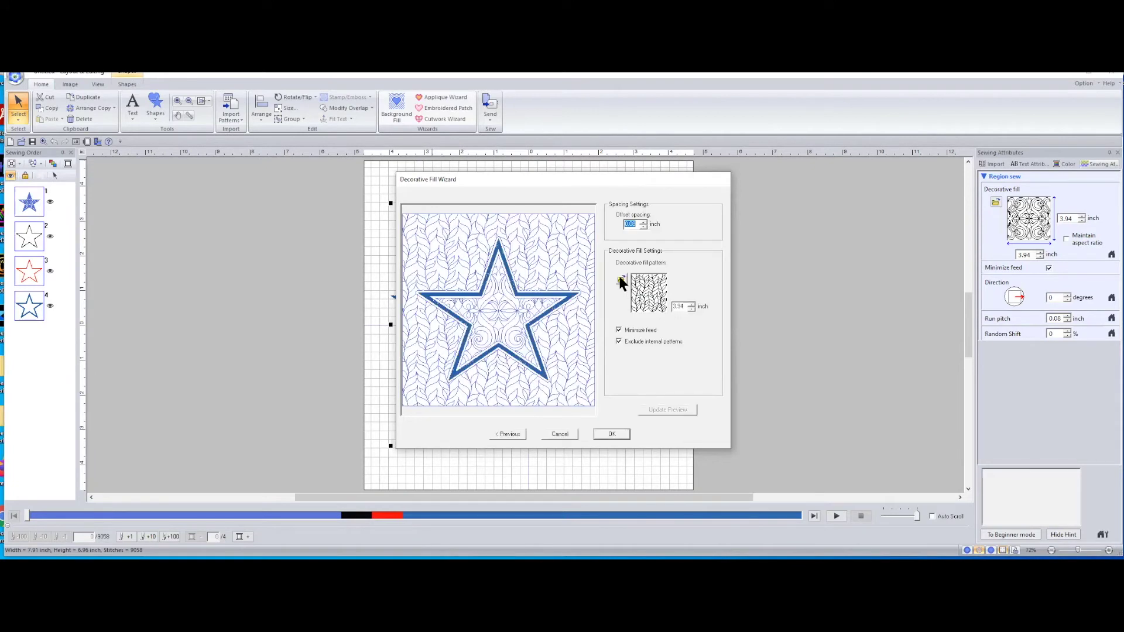
# Step: Choose the wavy-line pattern df_pat035 as the decorative fill for the area around the star
pyautogui.click(620, 279)
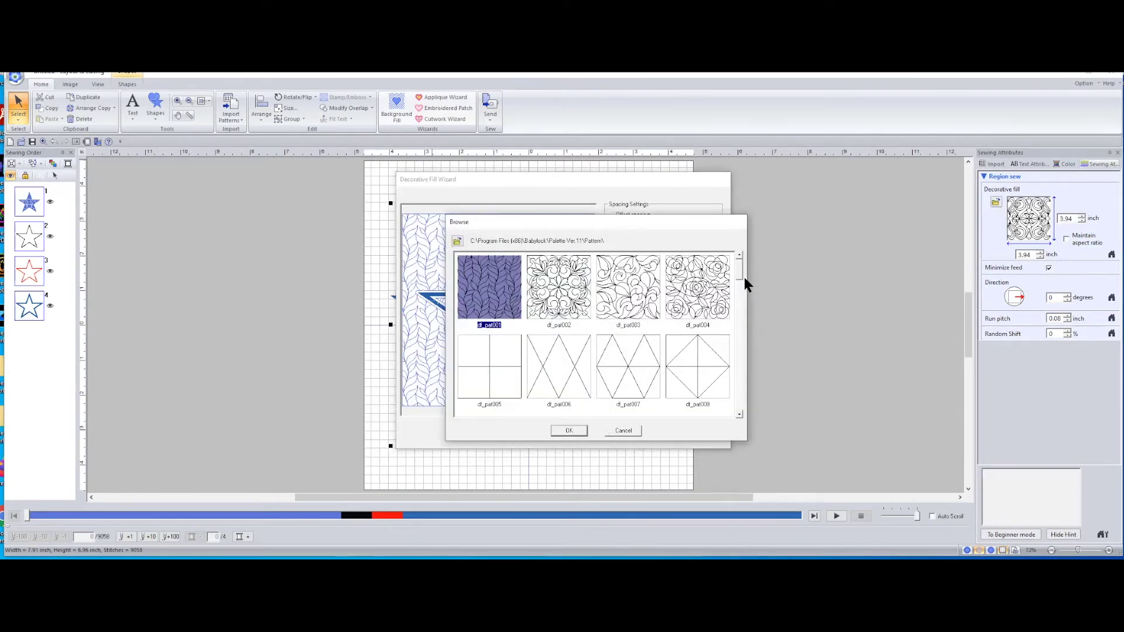
pyautogui.moveTo(739, 278); pyautogui.dragTo(739, 282)
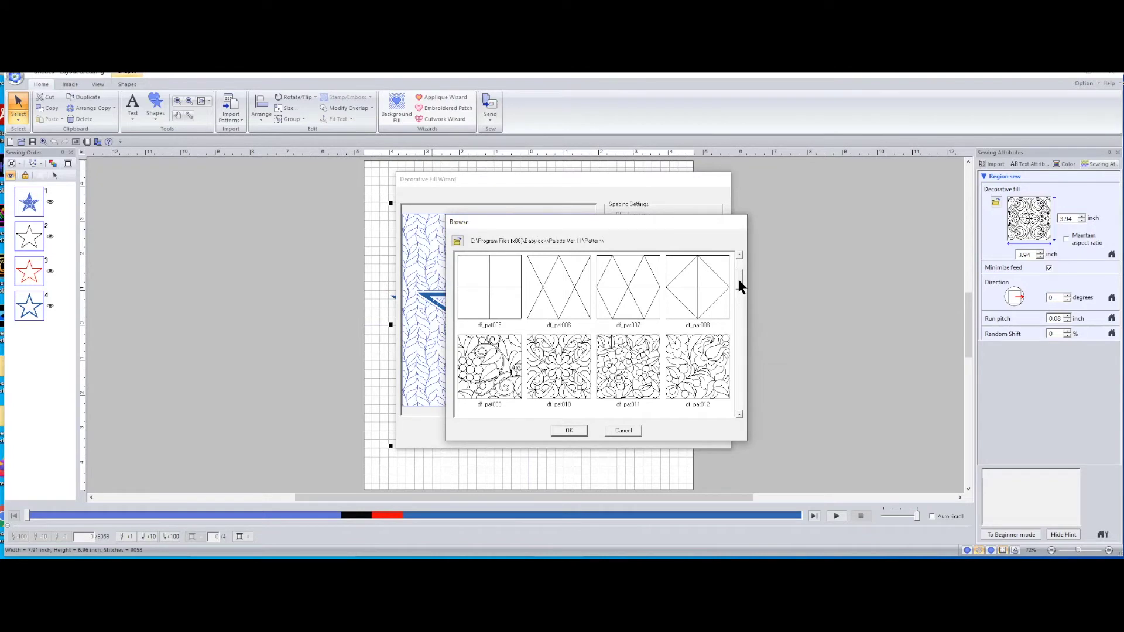
pyautogui.moveTo(738, 281); pyautogui.dragTo(739, 357)
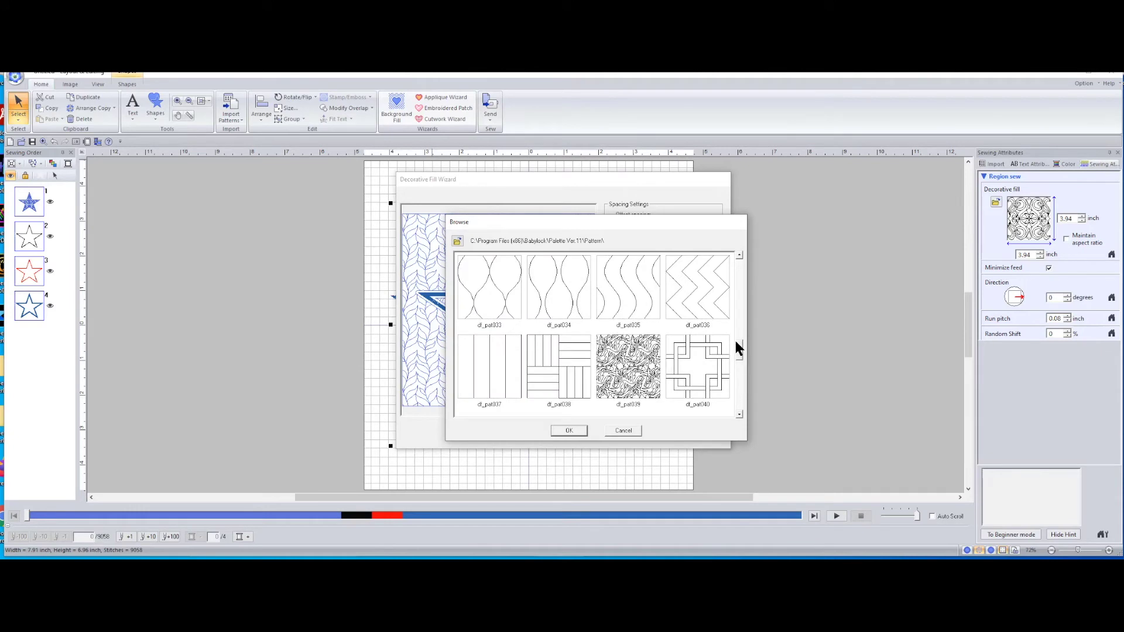
pyautogui.click(619, 284)
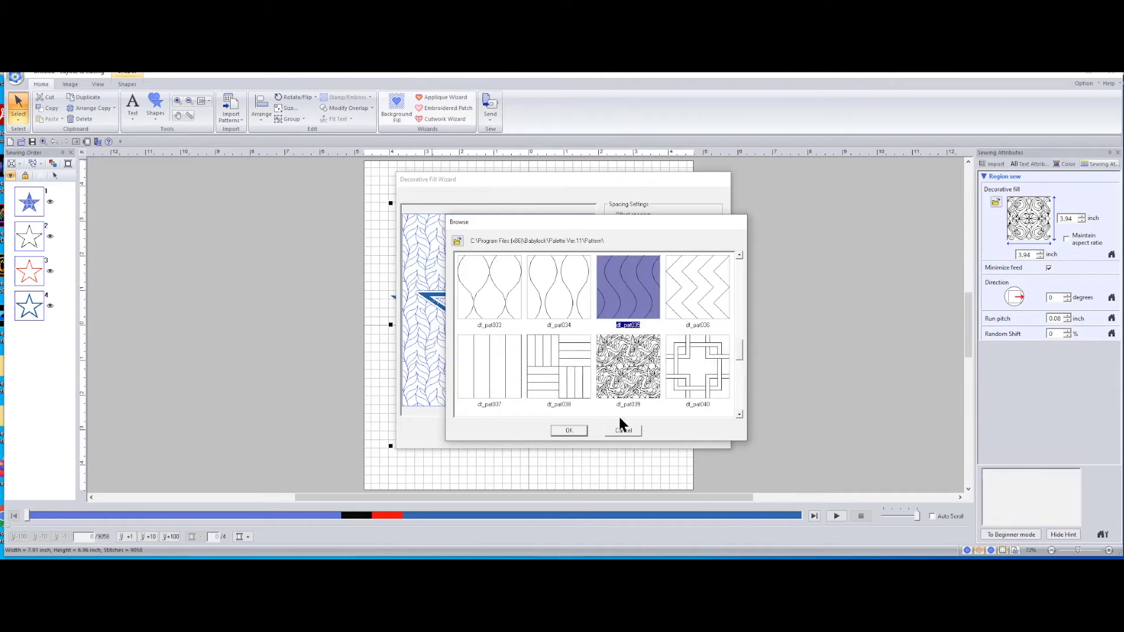
pyautogui.click(571, 430)
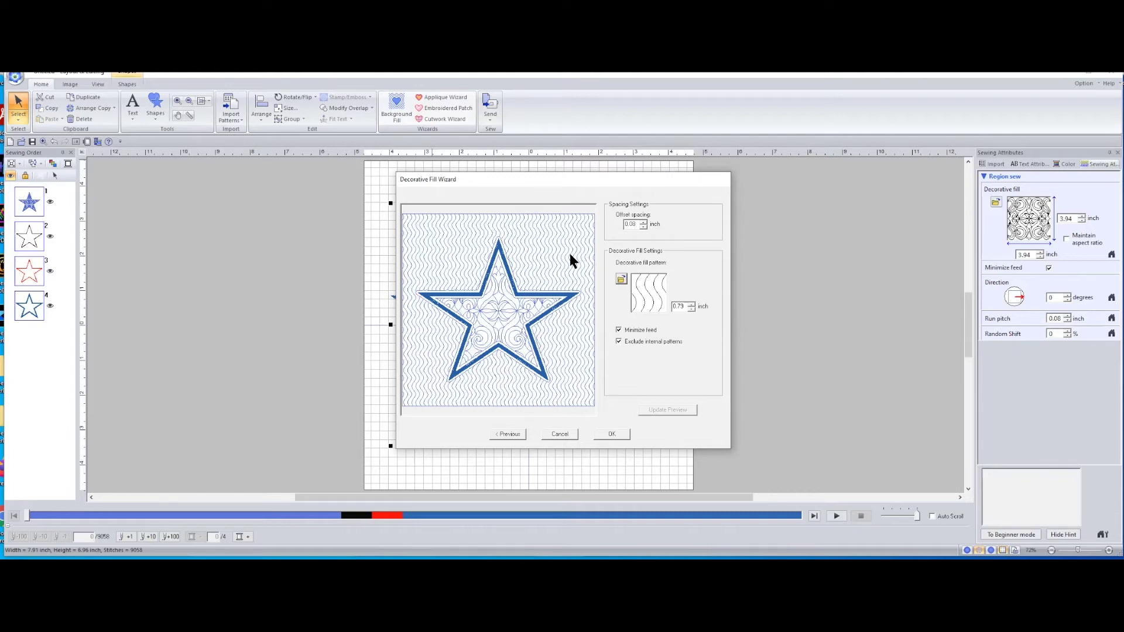
# Step: Set the wavy fill's pattern size to 2.00 inch, refresh the preview, and apply the background fill
pyautogui.click(685, 305)
pyautogui.moveTo(685, 305); pyautogui.dragTo(664, 302)
pyautogui.write('2')
pyautogui.click(657, 409)
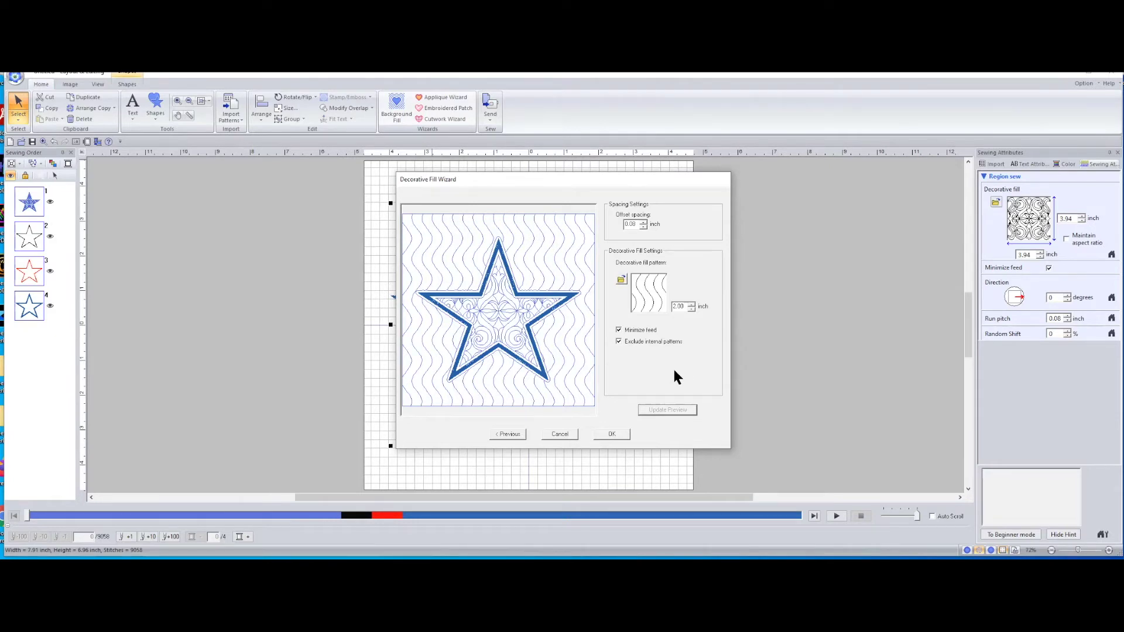
pyautogui.click(612, 433)
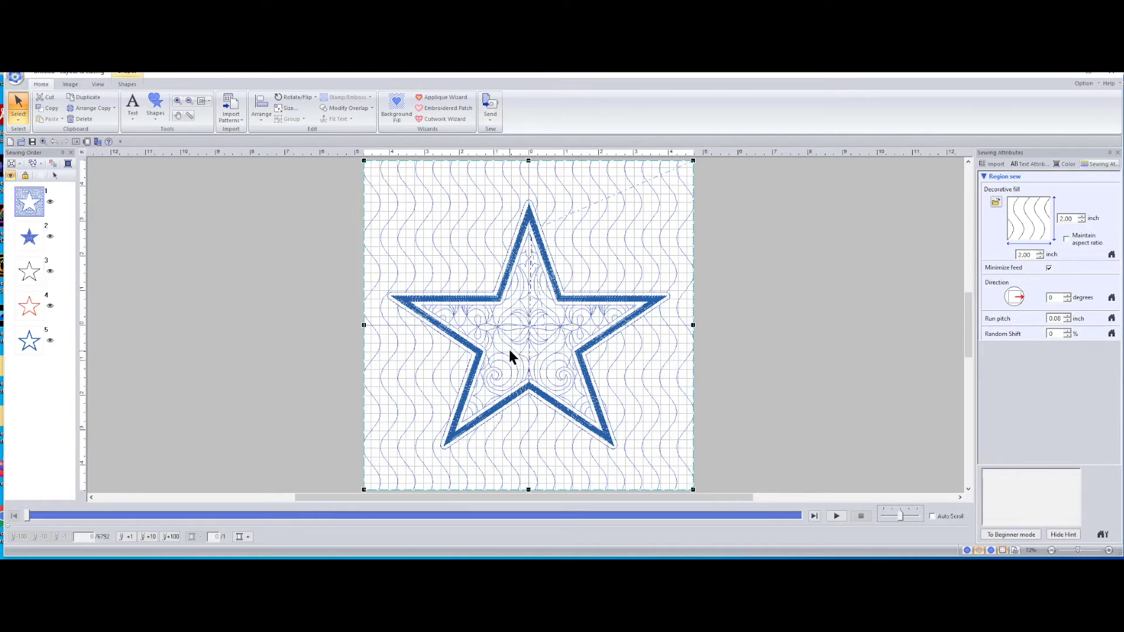
# Step: Play the stitch simulation of the wavy background fill and adjust its playback speed
pyautogui.click(836, 516)
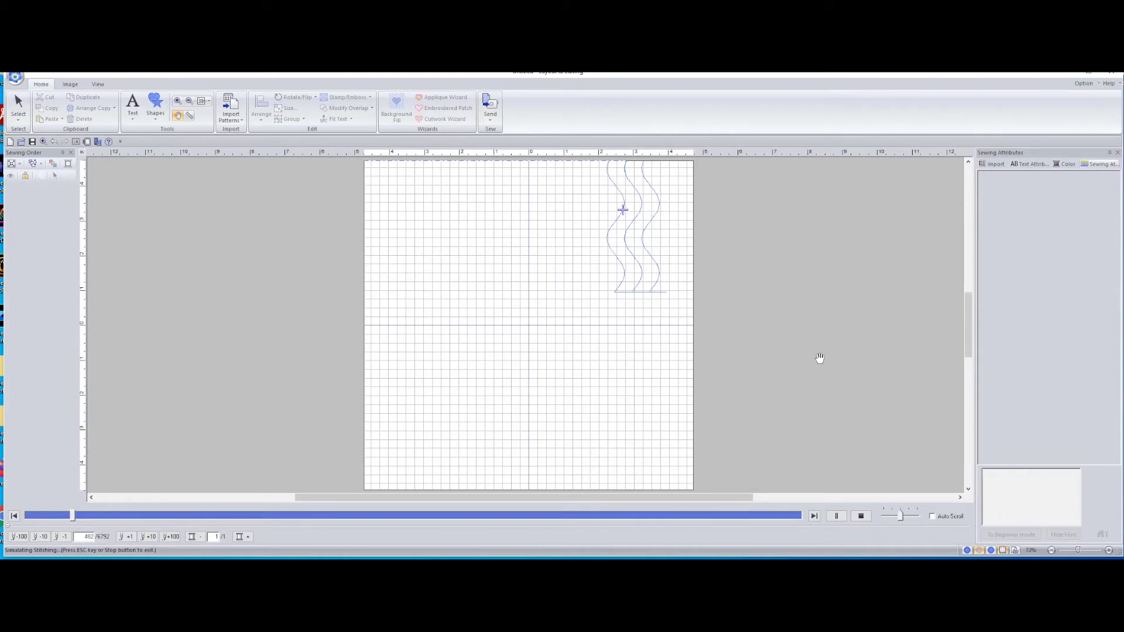
pyautogui.click(902, 514)
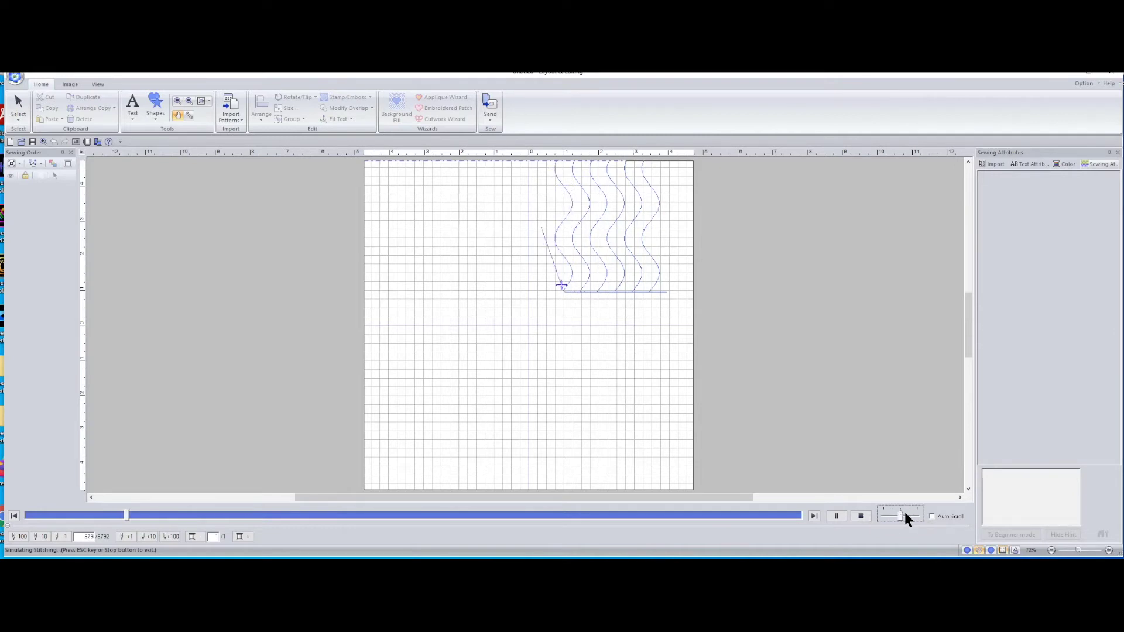
pyautogui.moveTo(900, 514); pyautogui.dragTo(907, 514)
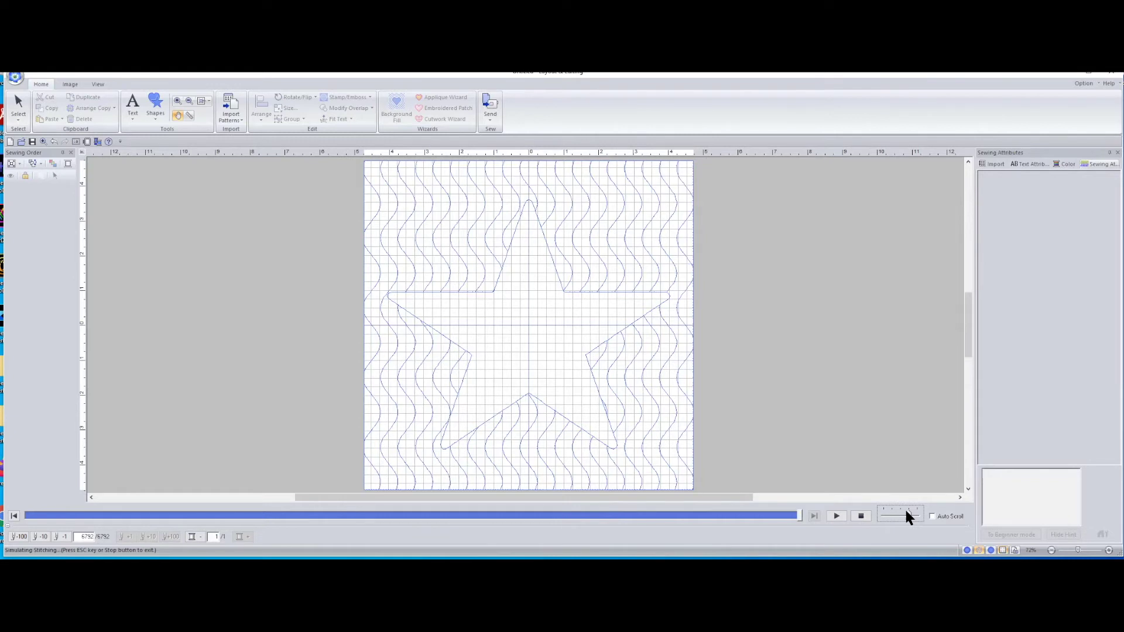
# Step: Undo the wavy background fill and the star's inner decorative fill, and redo both
pyautogui.click(53, 141)
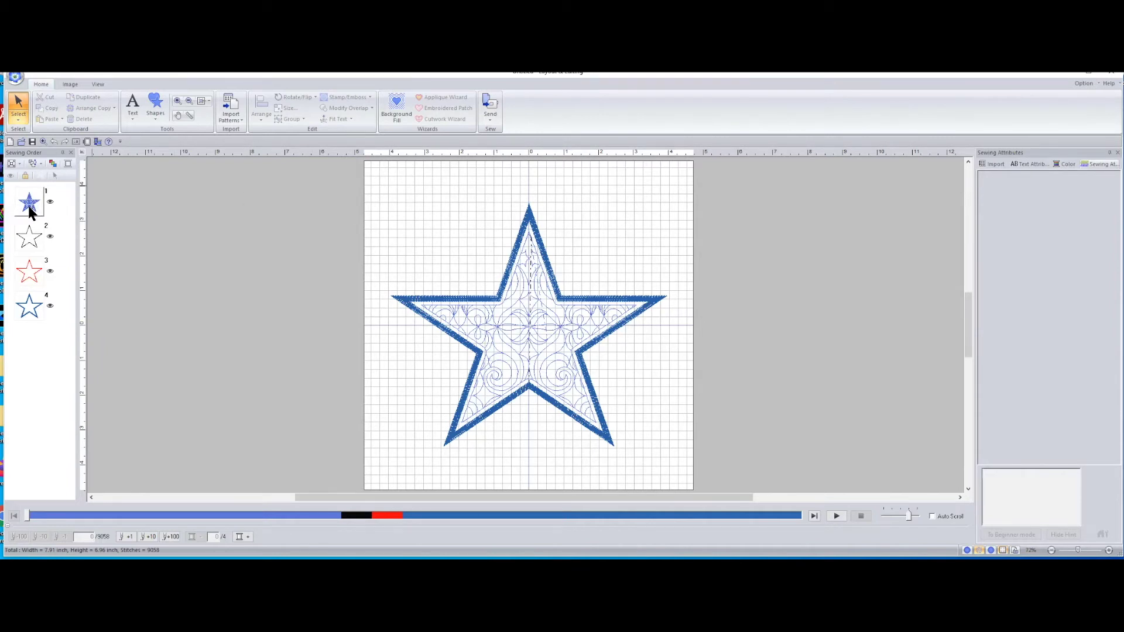
pyautogui.click(53, 142)
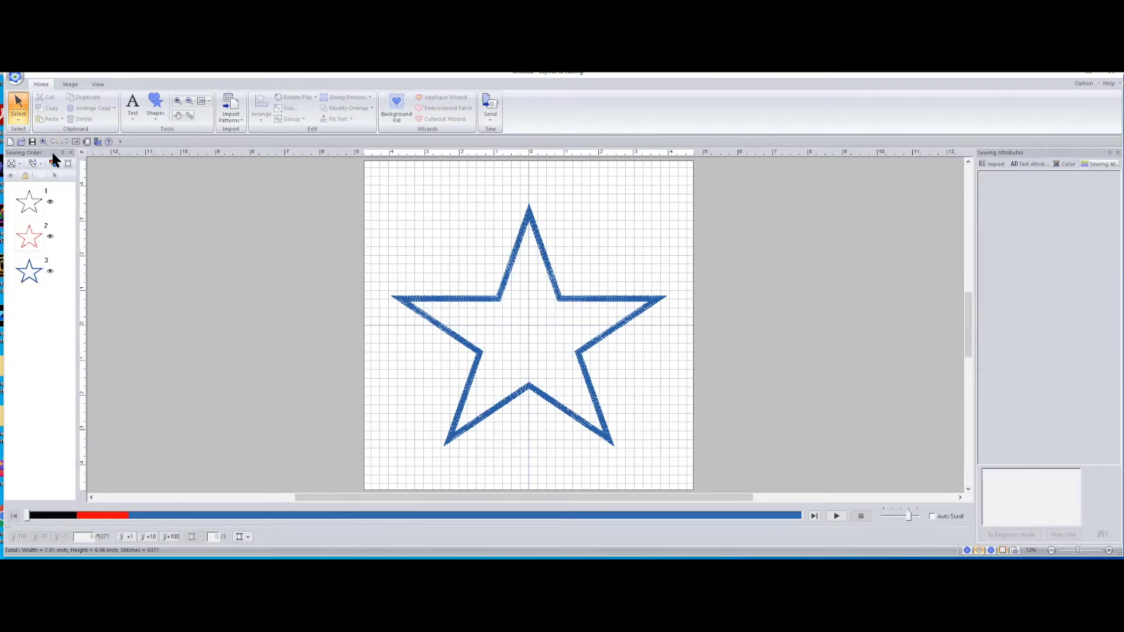
pyautogui.click(63, 142)
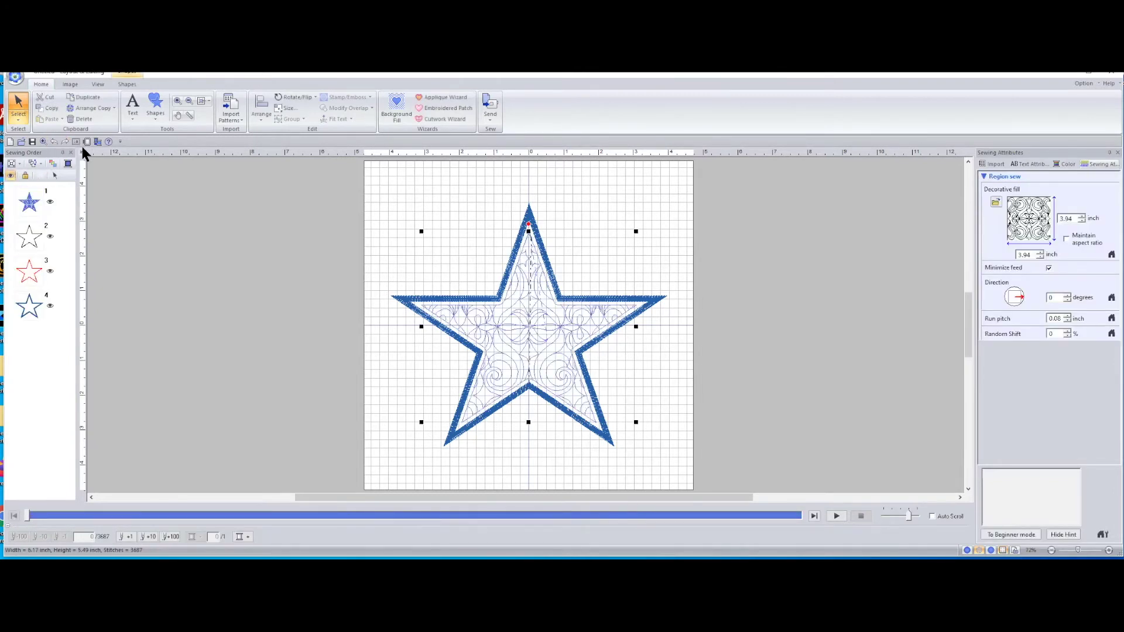
pyautogui.hotkey('ctrl', 'y')
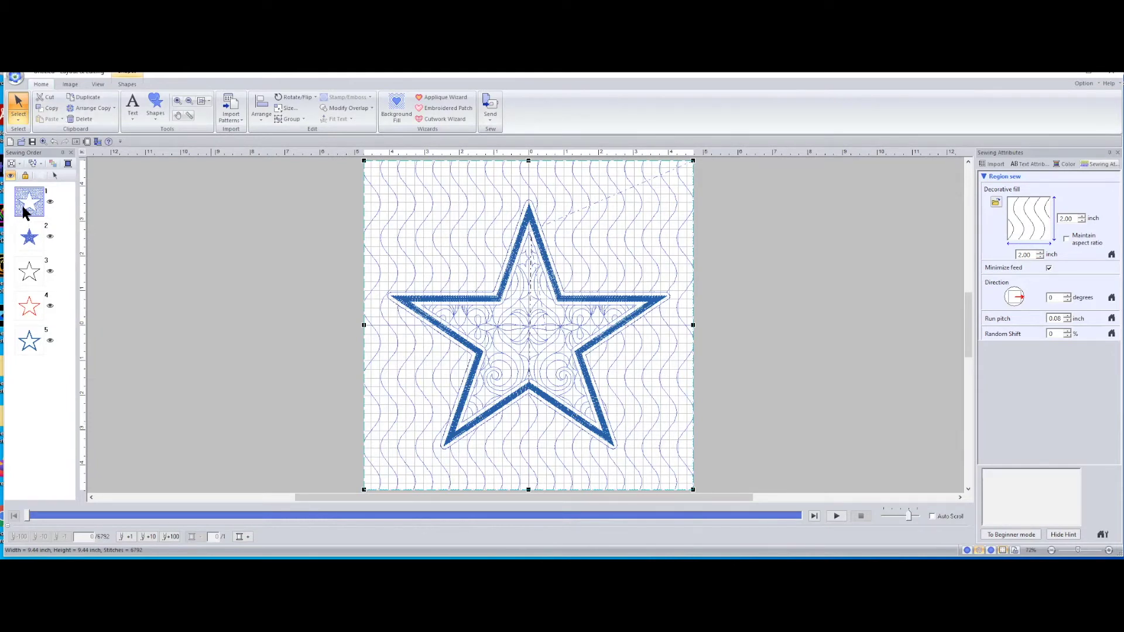
# Step: Select all five star objects and play the full stitch simulation at maximum speed, pausing and resuming it during the zigzag outline
pyautogui.click(237, 219)
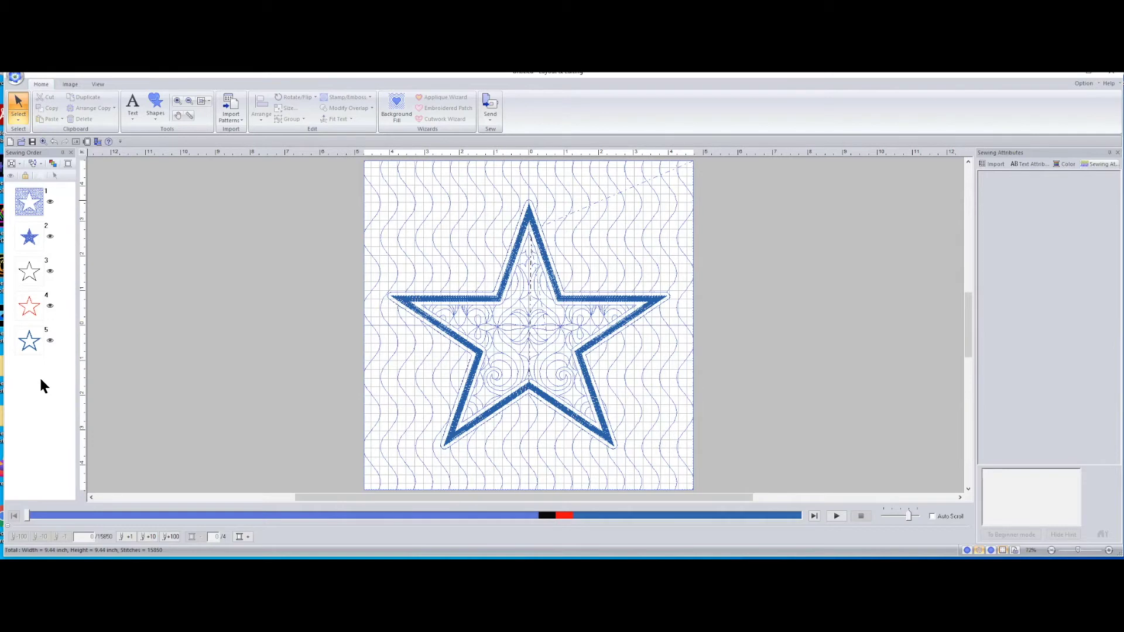
pyautogui.moveTo(19, 381); pyautogui.dragTo(16, 198)
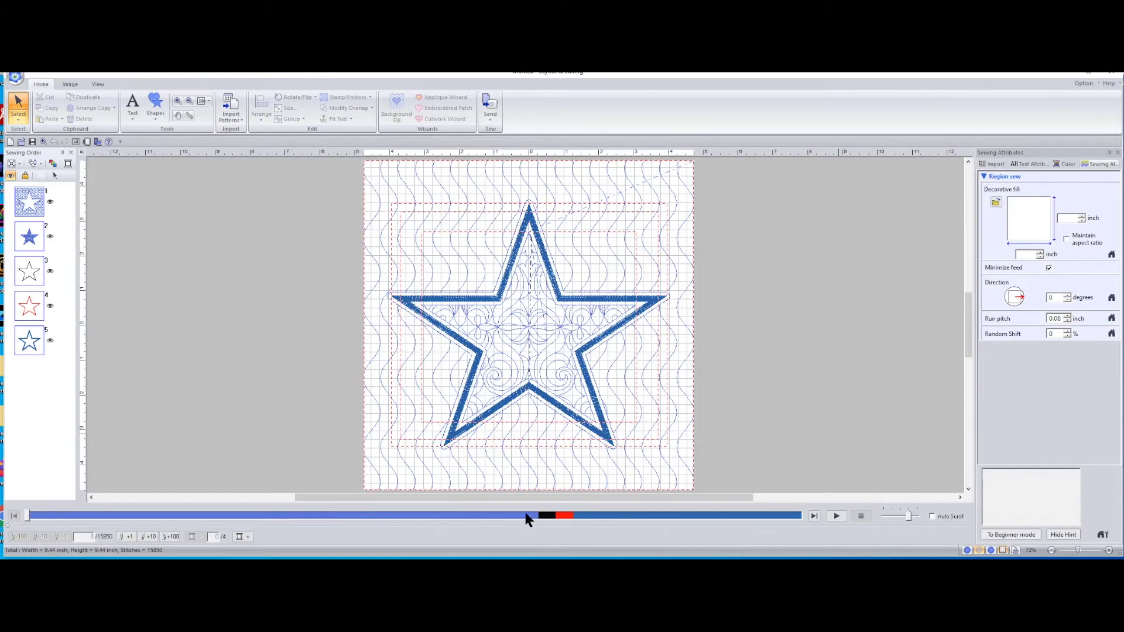
pyautogui.click(835, 515)
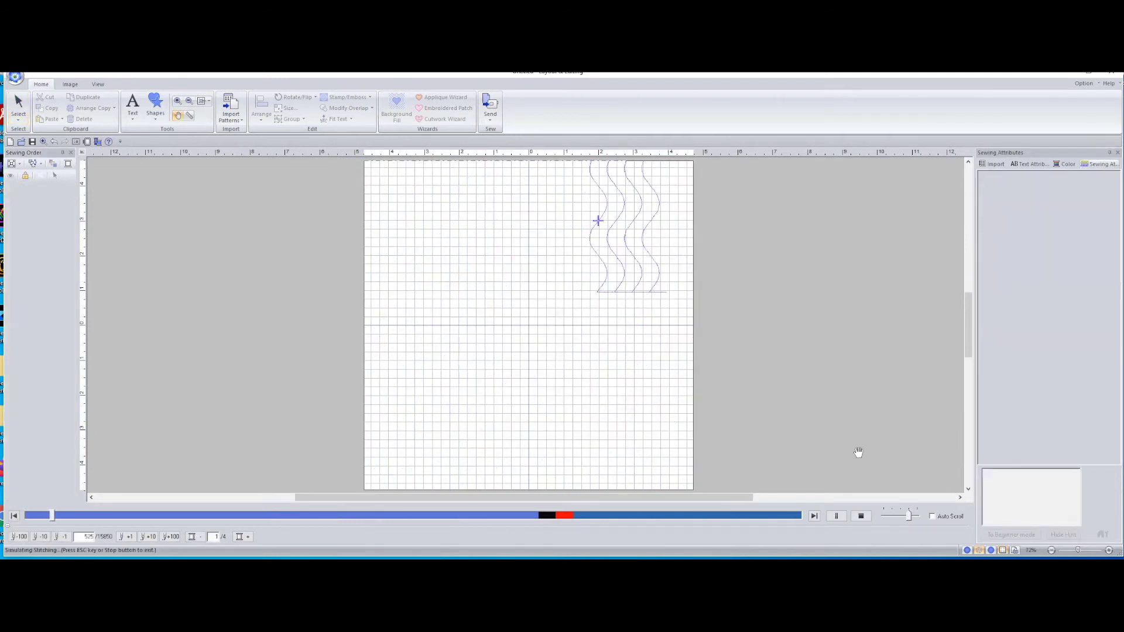
pyautogui.click(917, 511)
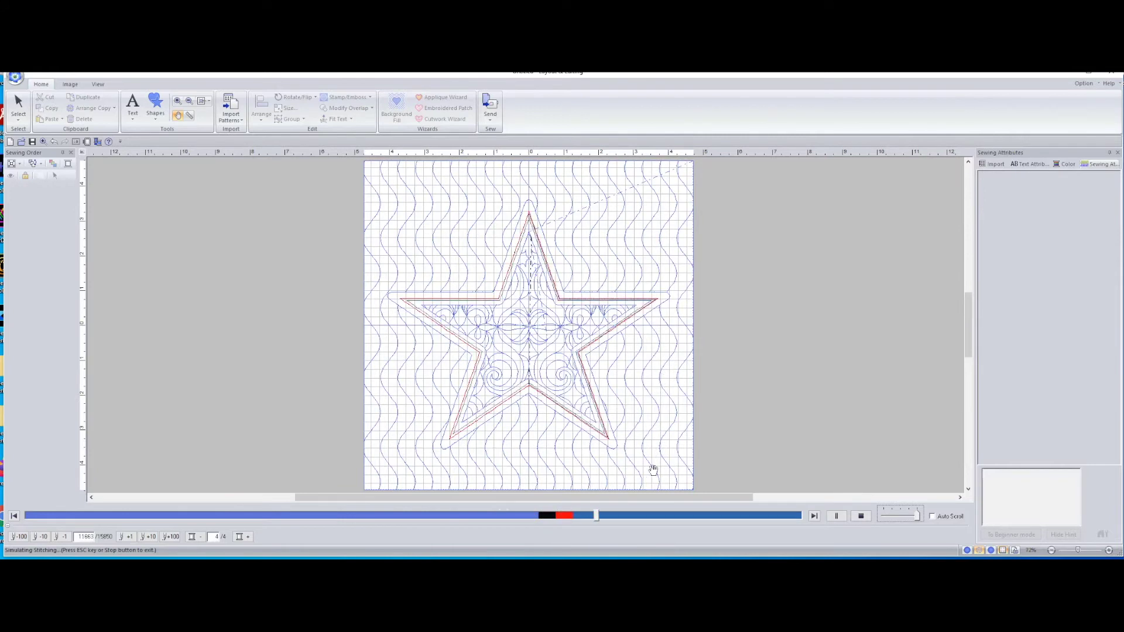
pyautogui.click(836, 516)
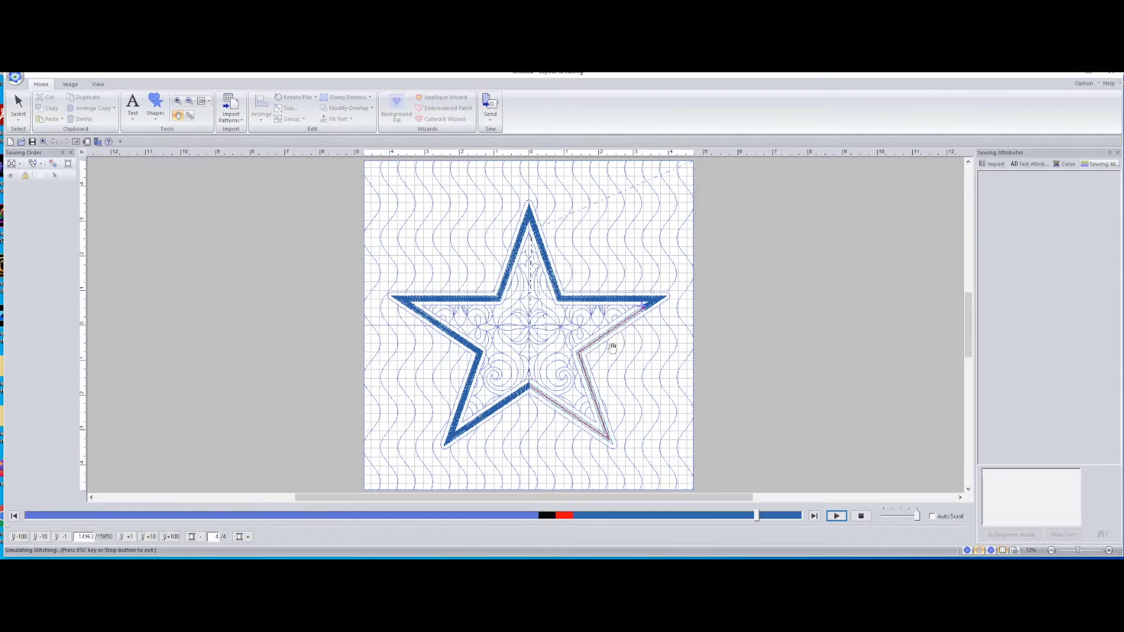
pyautogui.click(834, 514)
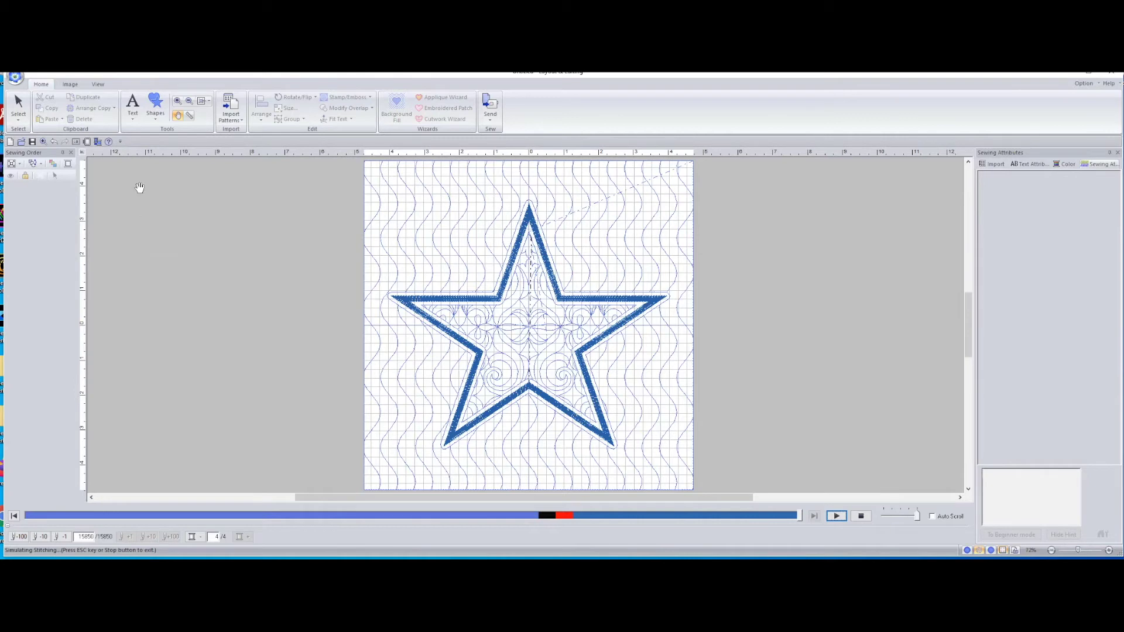
pyautogui.click(54, 141)
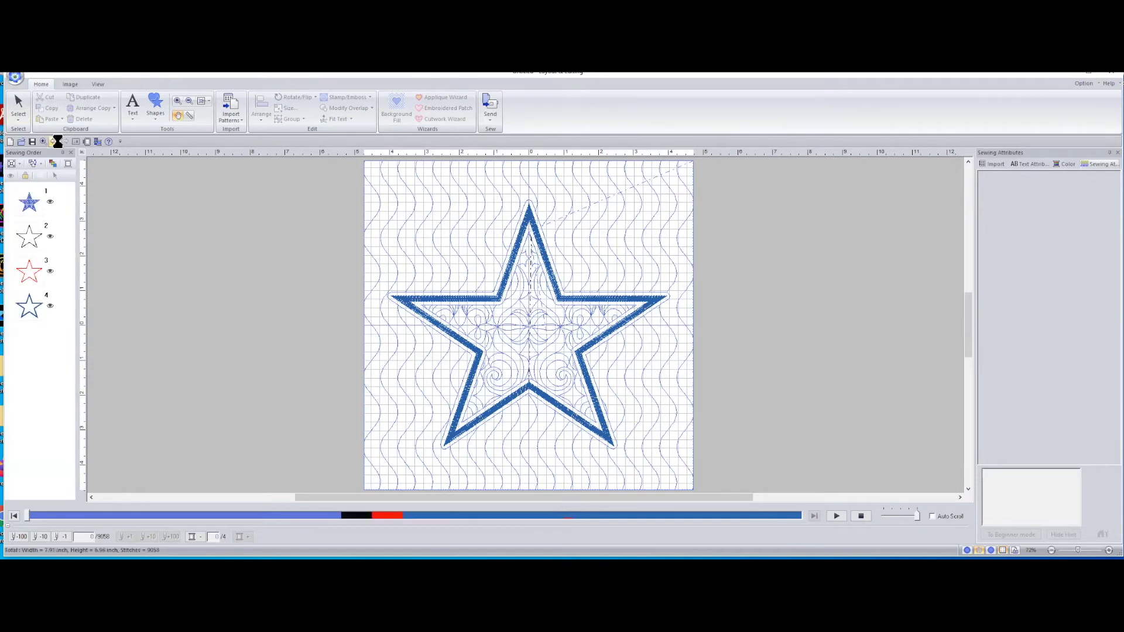
pyautogui.click(65, 141)
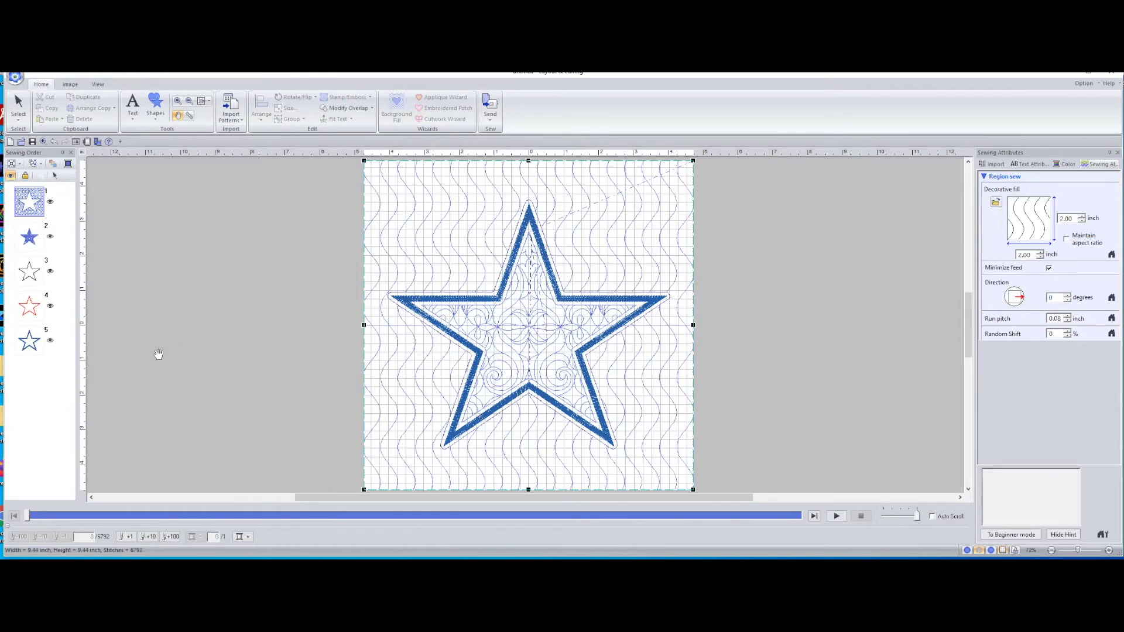
# Step: Move the black, red and blue star appliqué outlines together ahead of both decorative fills in the sewing order
pyautogui.click(13, 107)
pyautogui.click(187, 249)
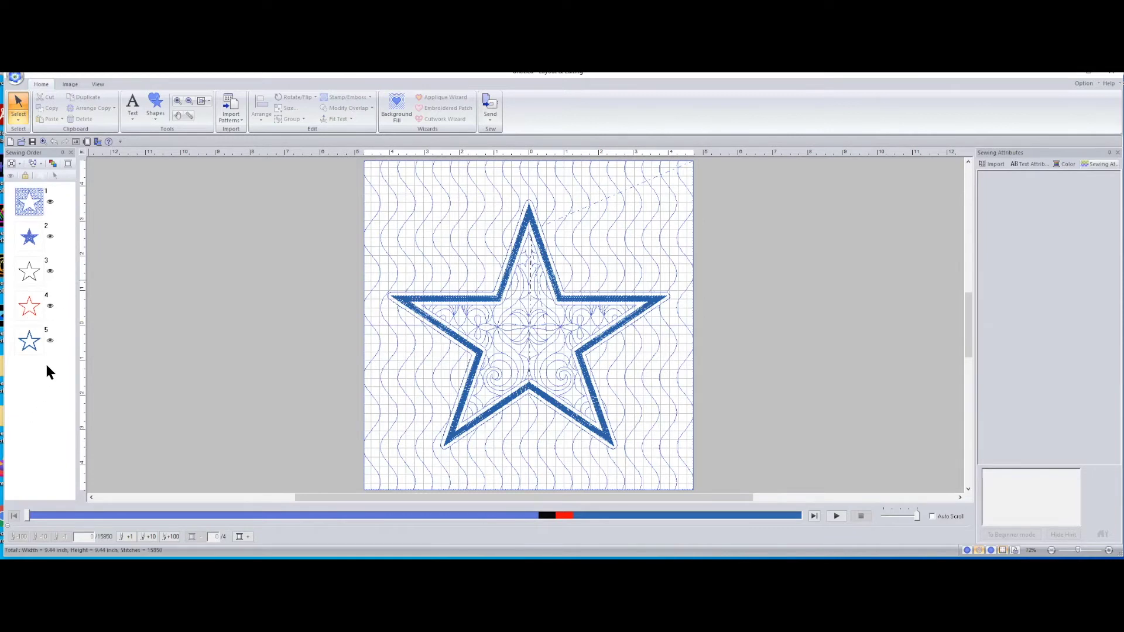
pyautogui.moveTo(21, 363); pyautogui.dragTo(28, 266)
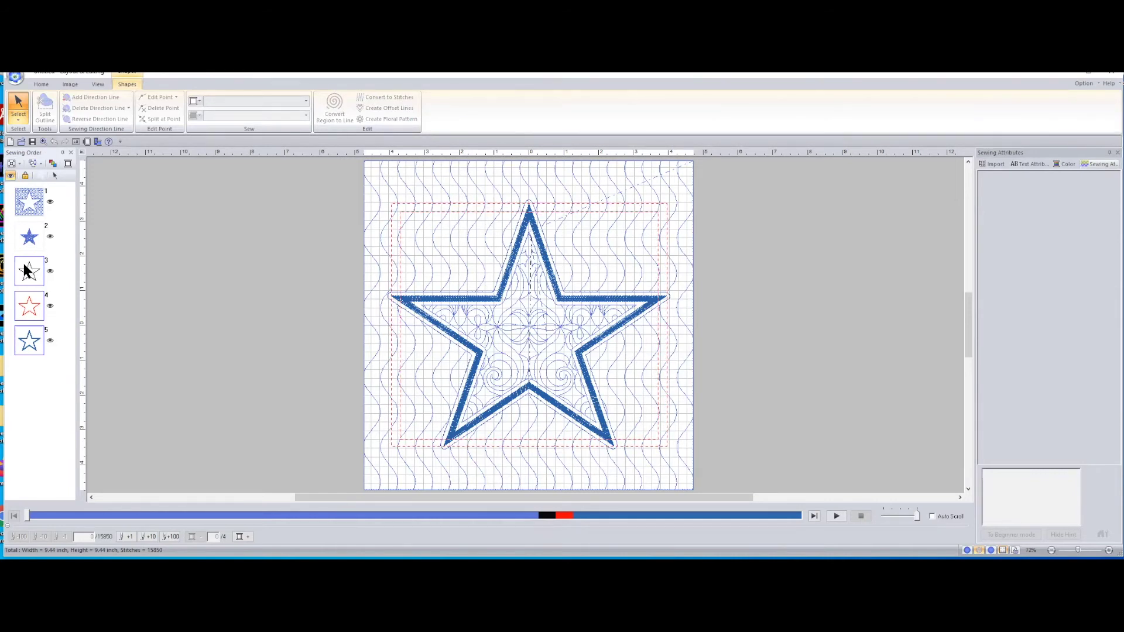
pyautogui.moveTo(25, 265); pyautogui.dragTo(25, 201)
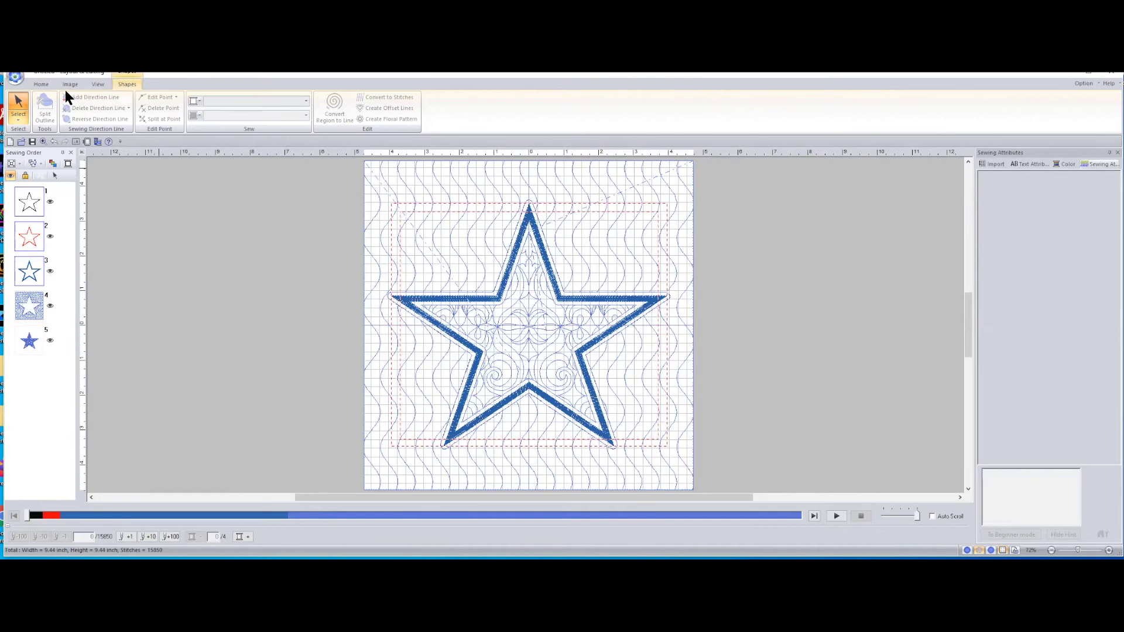
# Step: Send the reordered star design with its decorative fills to the USB media
pyautogui.click(44, 83)
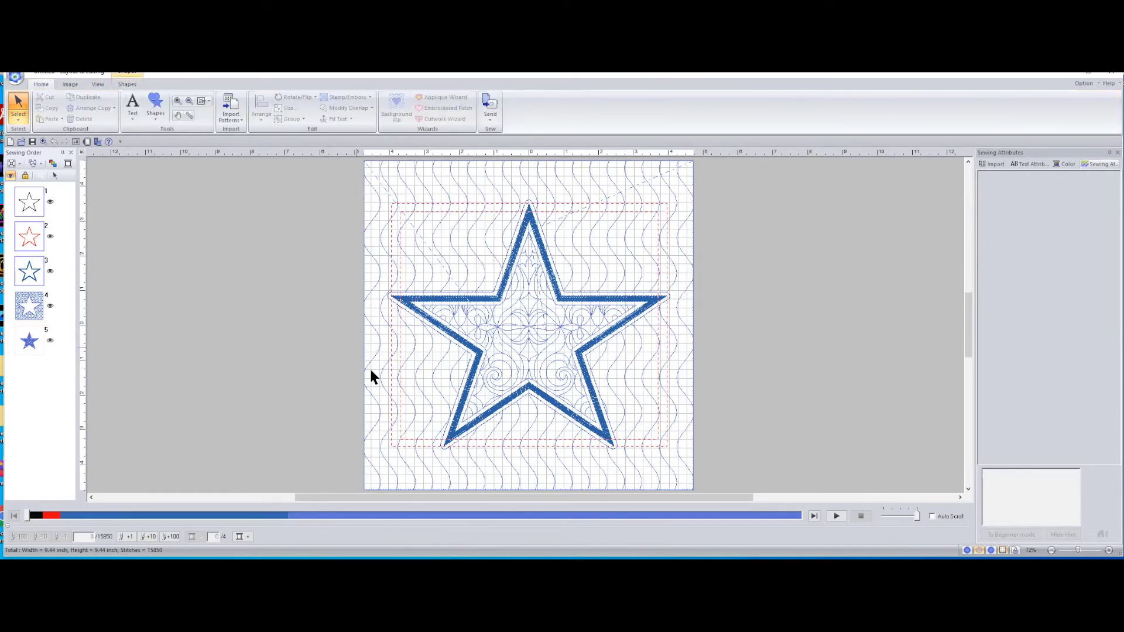
pyautogui.click(486, 99)
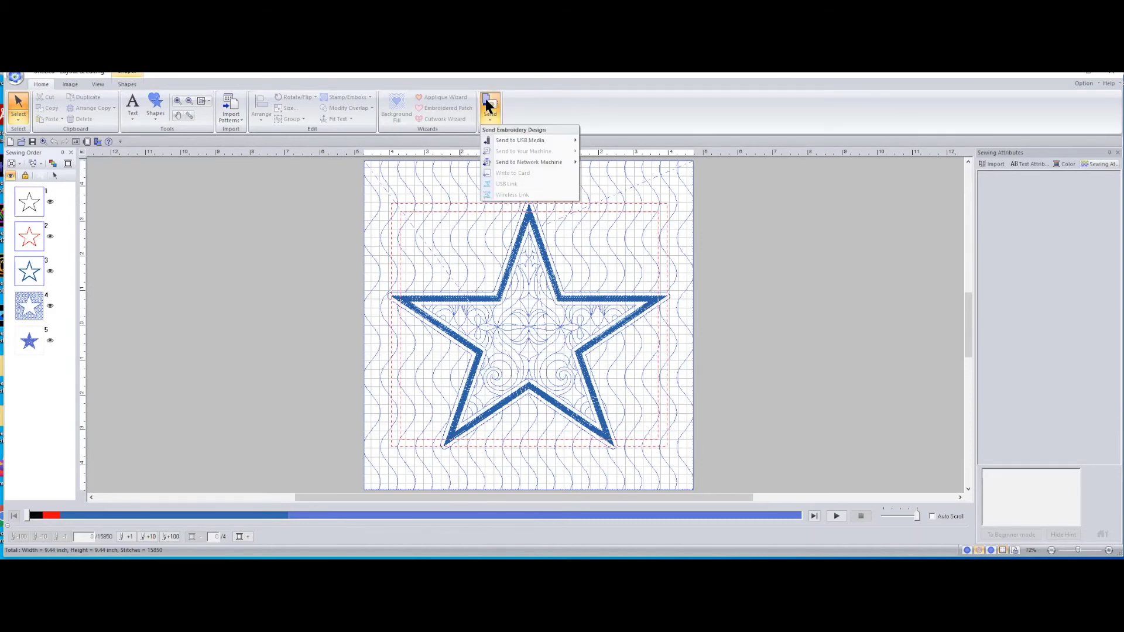
pyautogui.moveTo(541, 139)
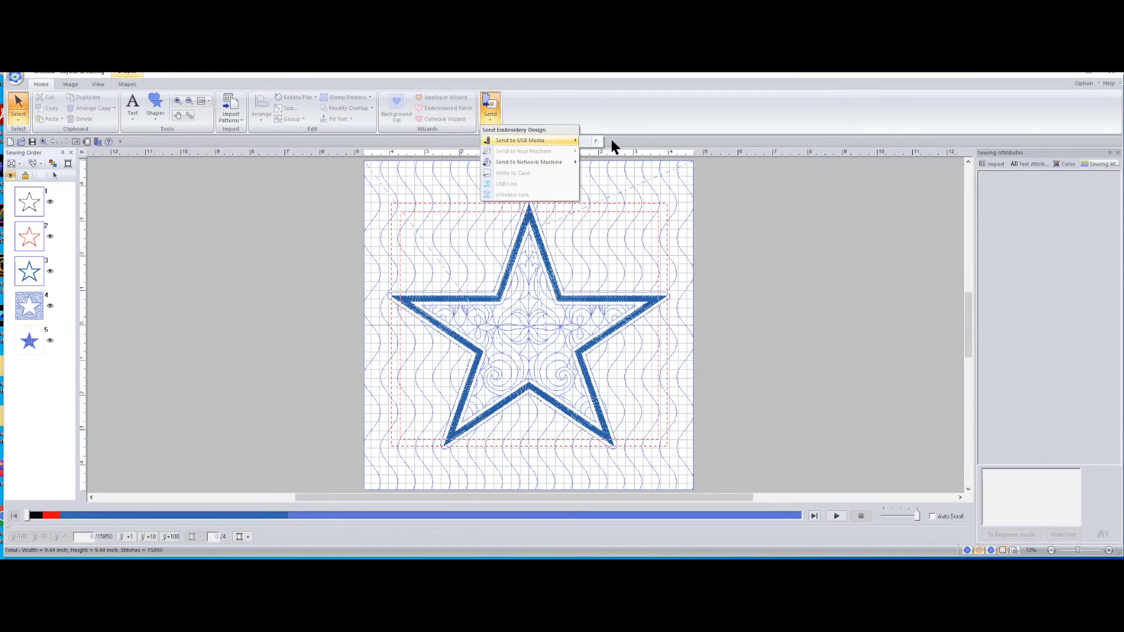
pyautogui.click(598, 141)
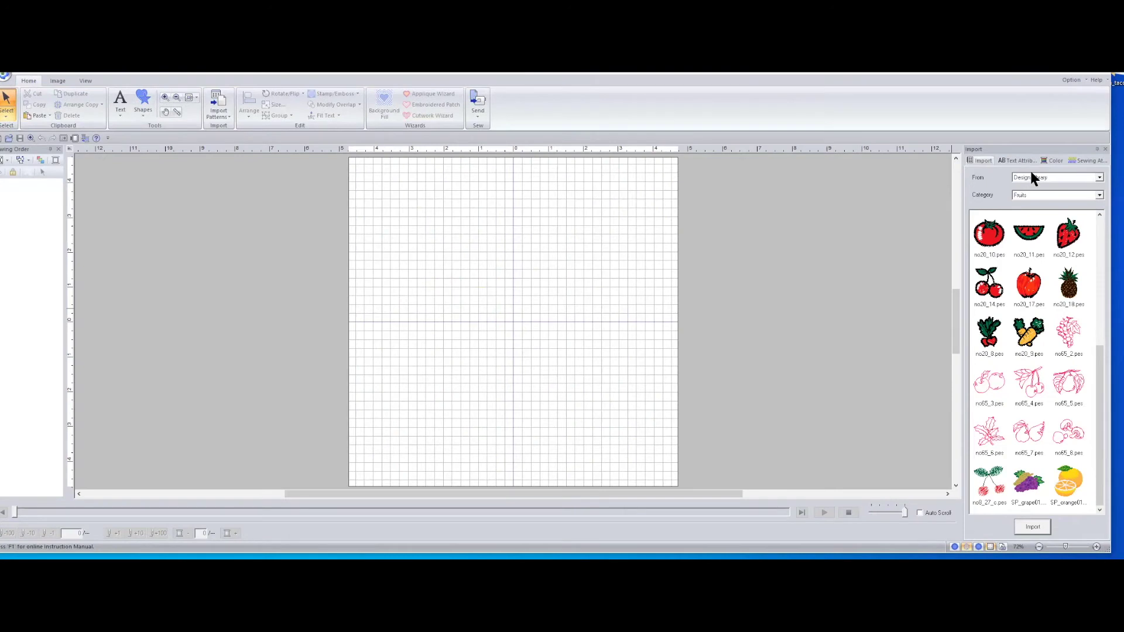
# Step: Set the import source to Outline Shapes and its category to Basic Shapes
pyautogui.click(1030, 172)
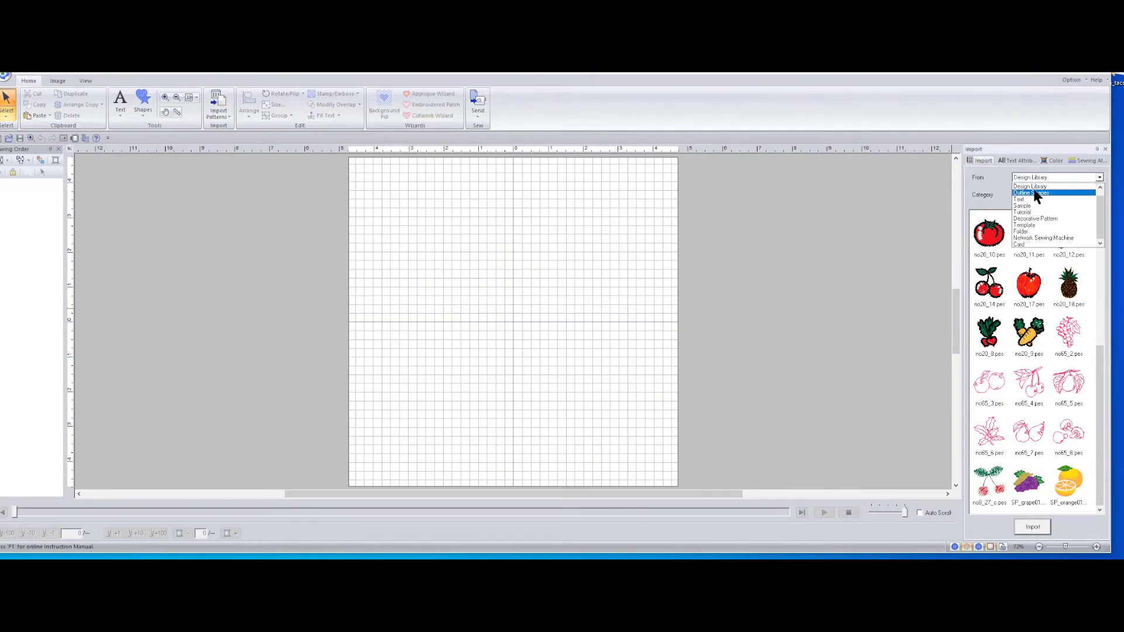
pyautogui.click(1034, 192)
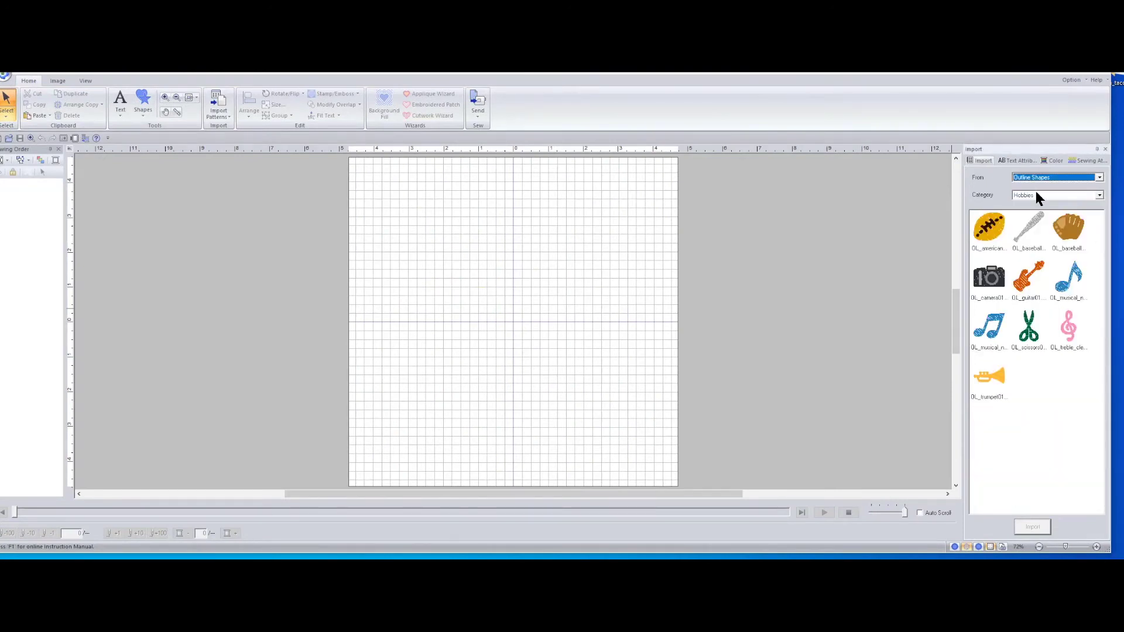
pyautogui.click(1036, 193)
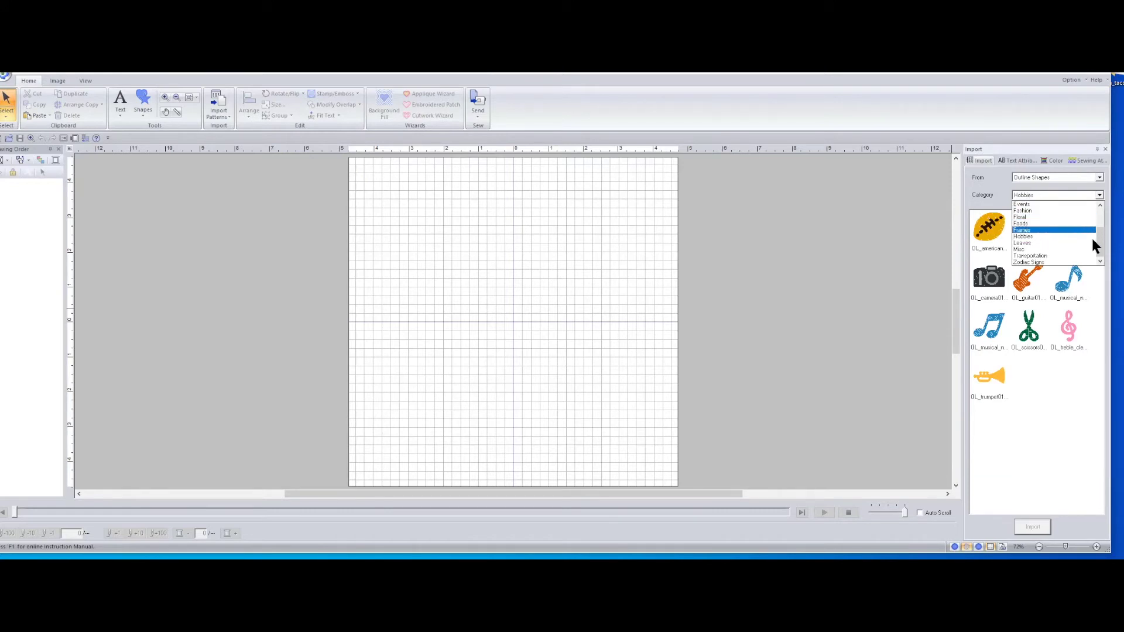
pyautogui.scroll(1, 1097, 236)
pyautogui.moveTo(1097, 235); pyautogui.dragTo(1094, 213)
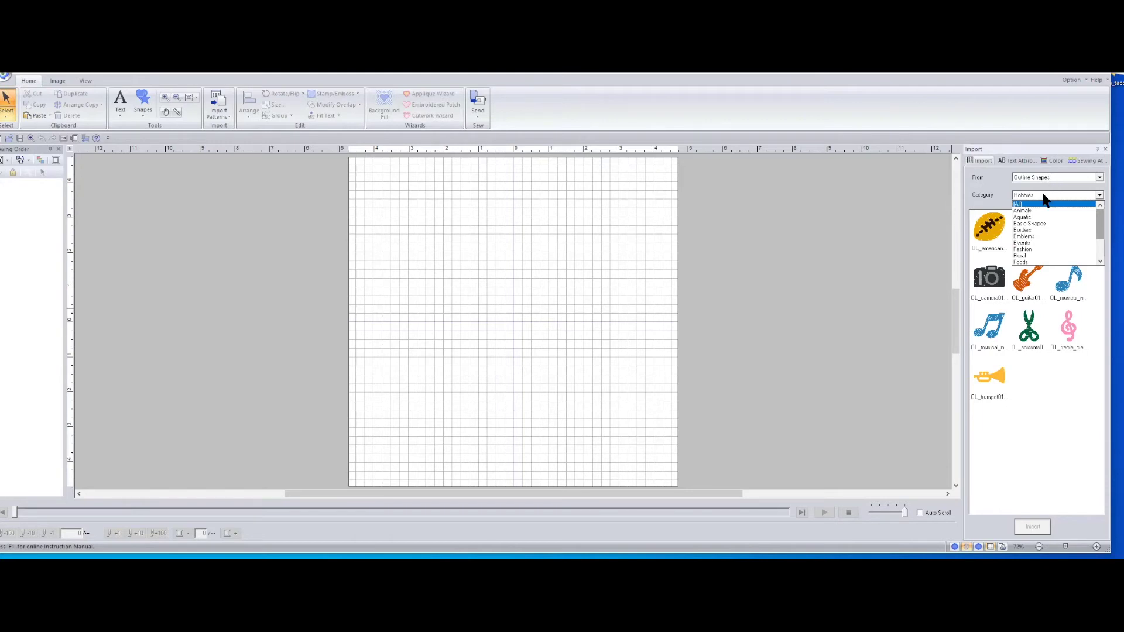
pyautogui.click(1062, 224)
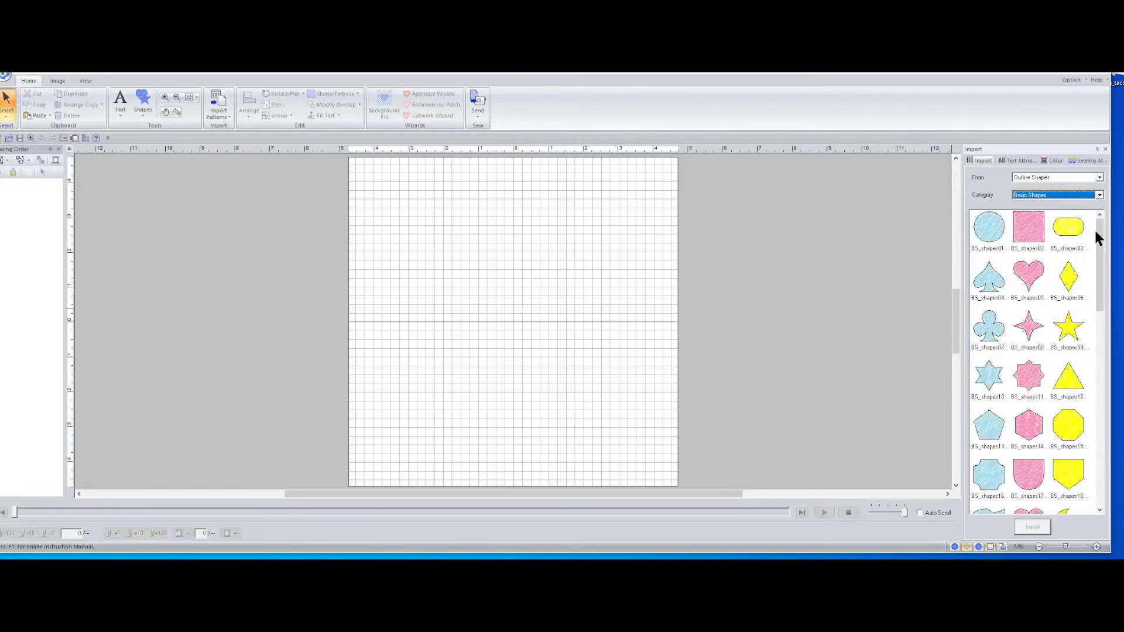
# Step: Browse the whole set of Basic Shapes outline designs and compare it with the gallery of drawing shapes
pyautogui.scroll(-1, 993, 309)
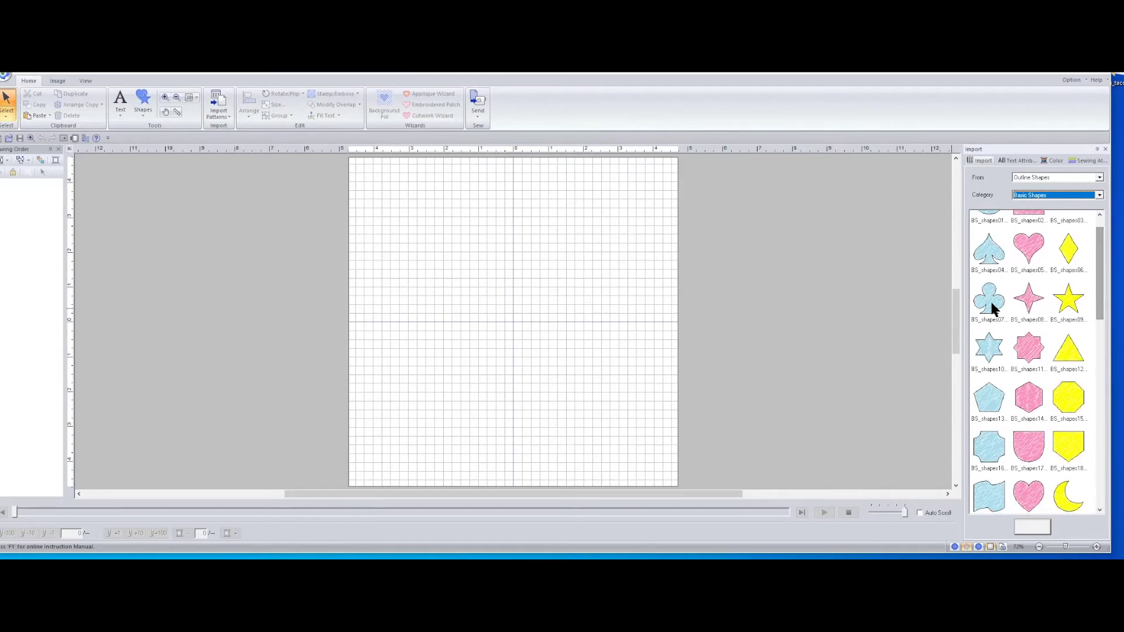
pyautogui.click(142, 98)
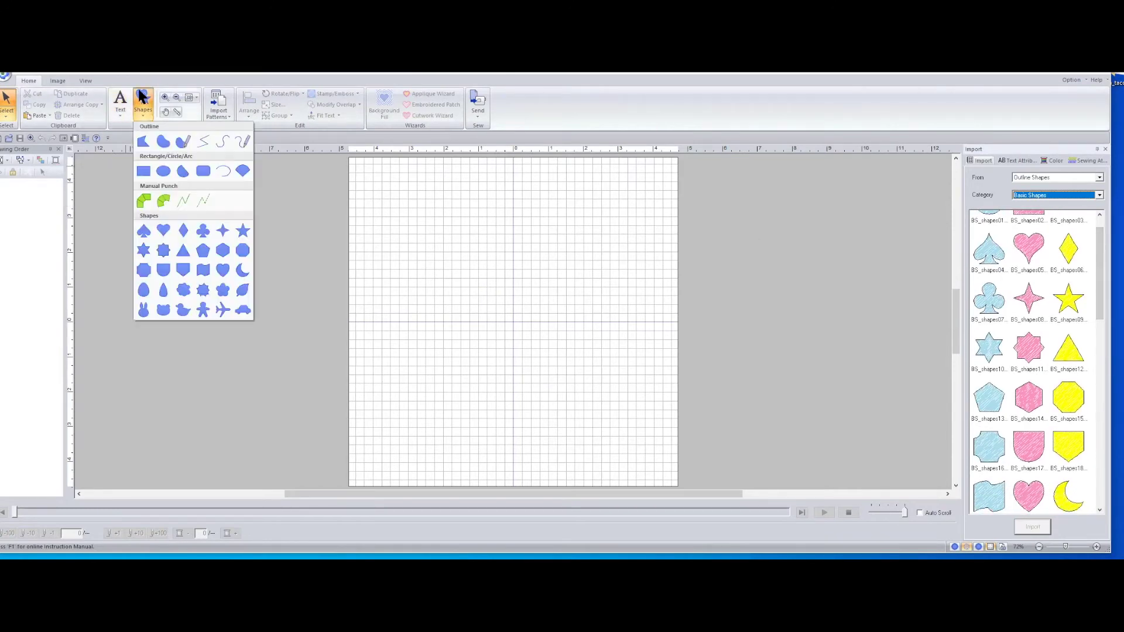
pyautogui.click(319, 213)
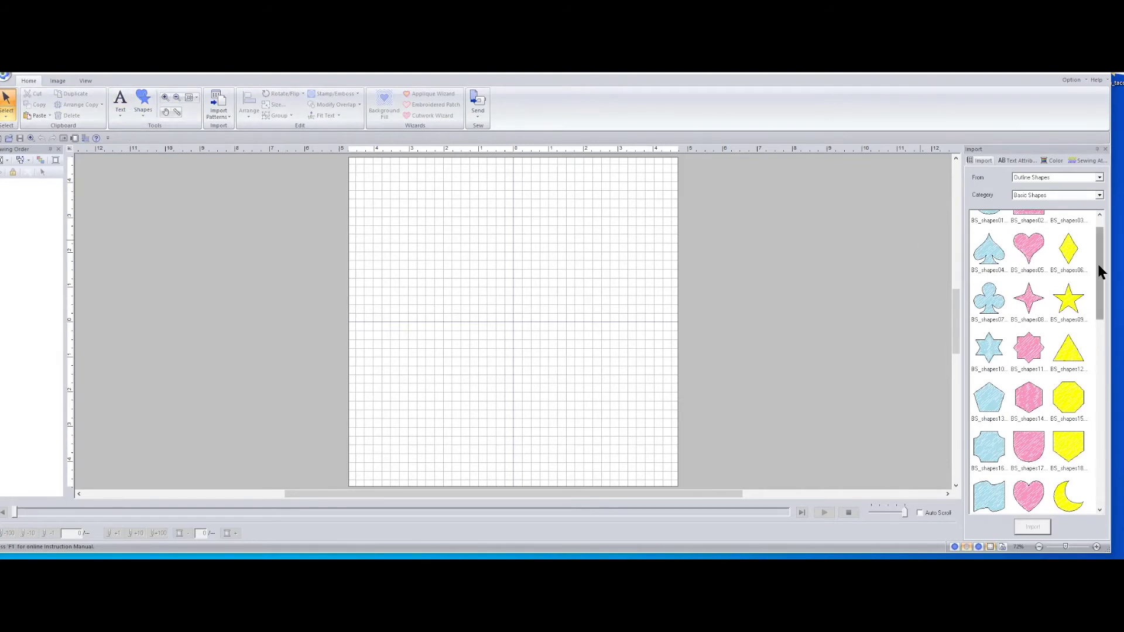
pyautogui.moveTo(1097, 261); pyautogui.dragTo(1111, 398)
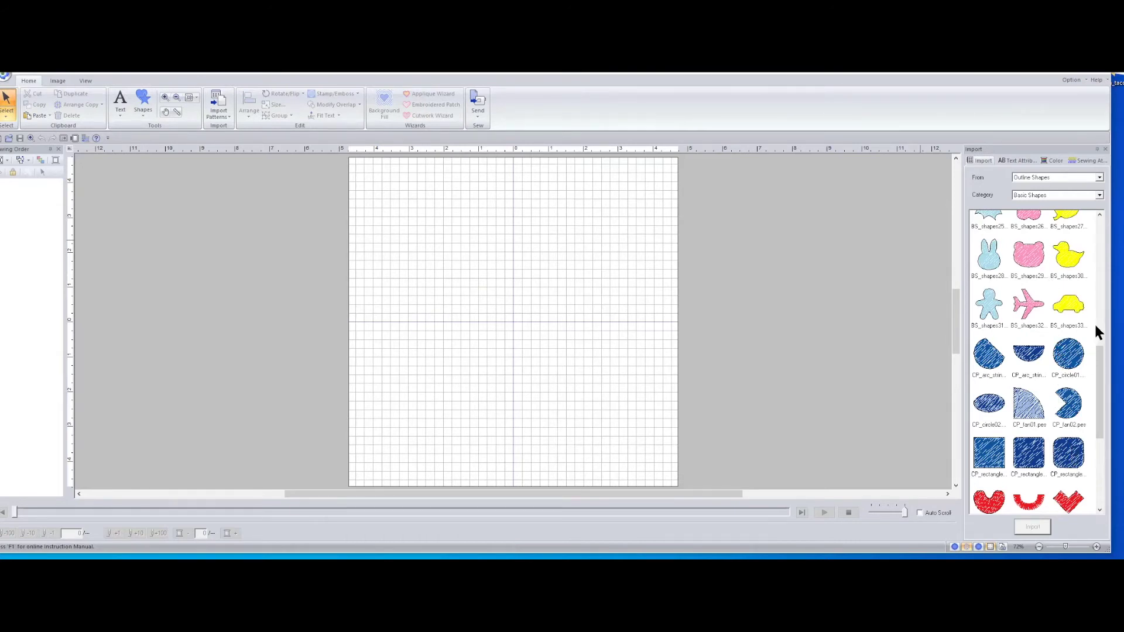
pyautogui.moveTo(1098, 361); pyautogui.dragTo(1111, 440)
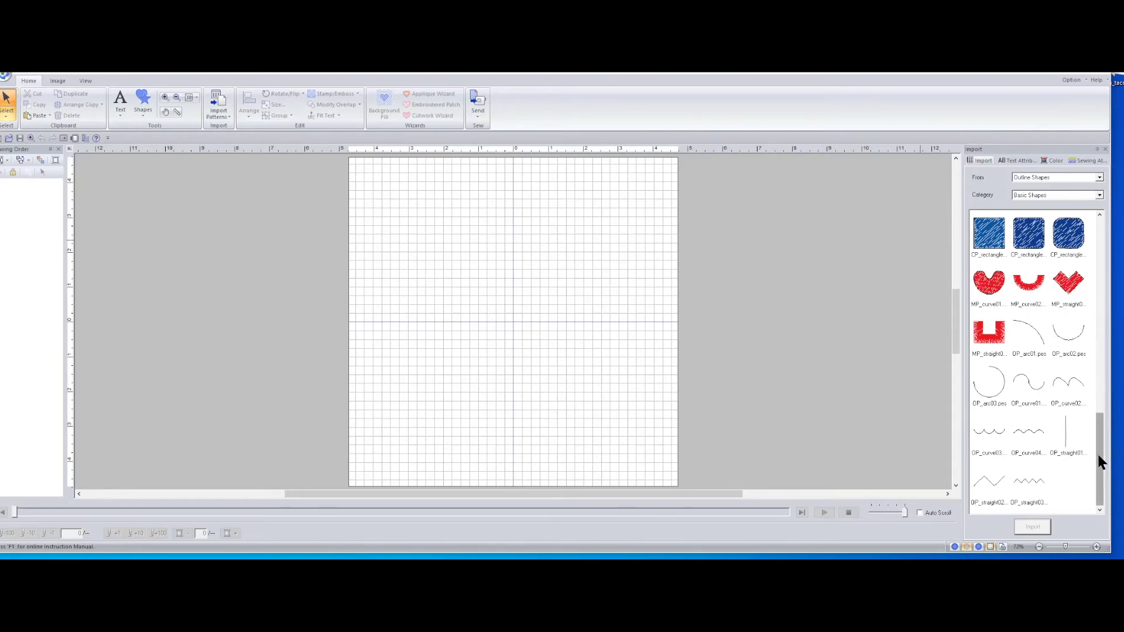
pyautogui.moveTo(1097, 452); pyautogui.dragTo(1104, 263)
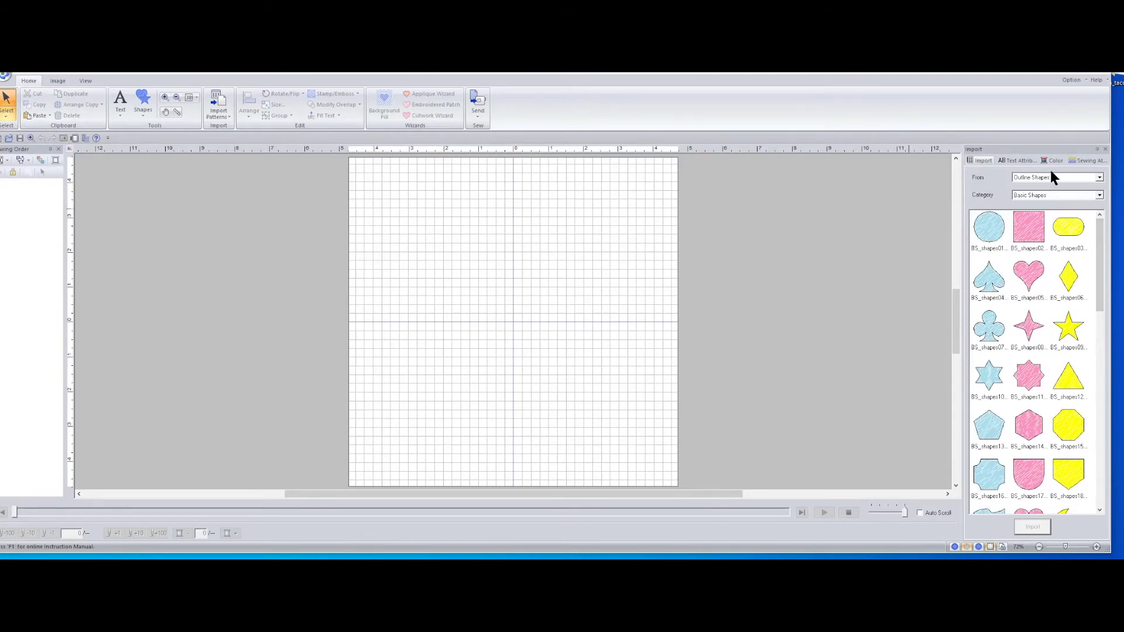
# Step: Import the heart-shaped leaf OL_leaf03.pes from the Leaves category of the outline shapes
pyautogui.click(1054, 196)
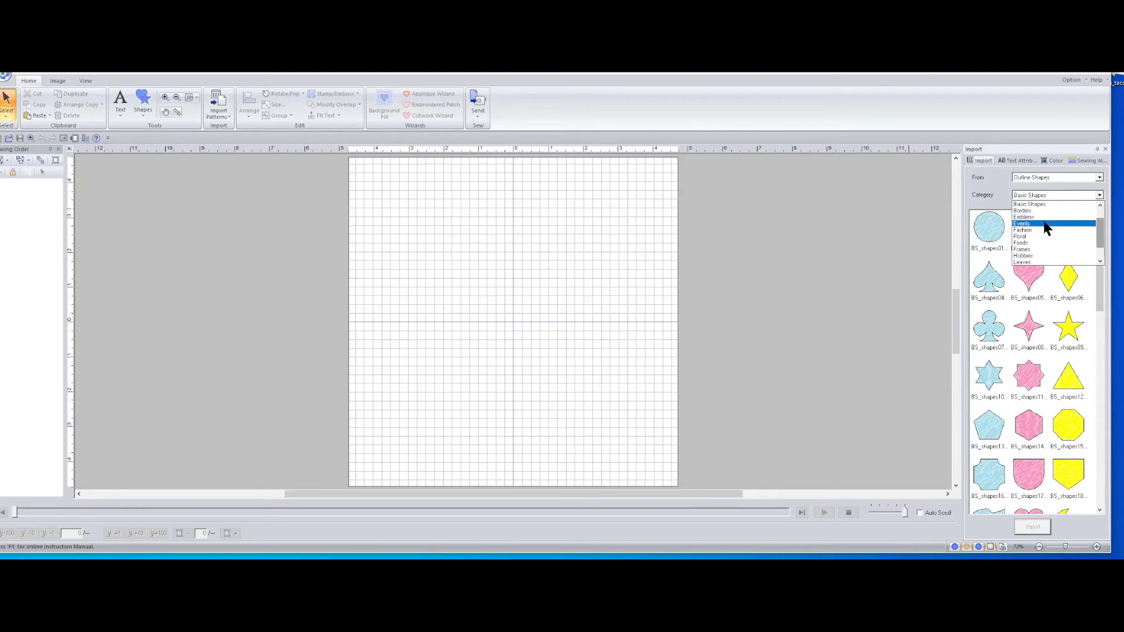
pyautogui.click(1039, 264)
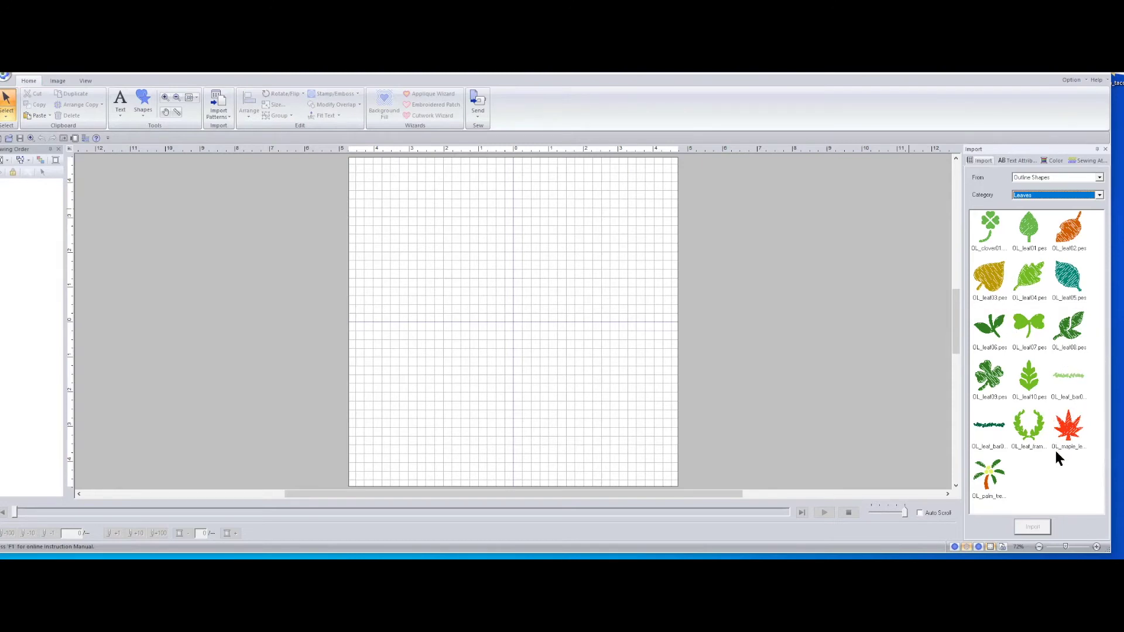
pyautogui.click(995, 282)
pyautogui.click(1033, 527)
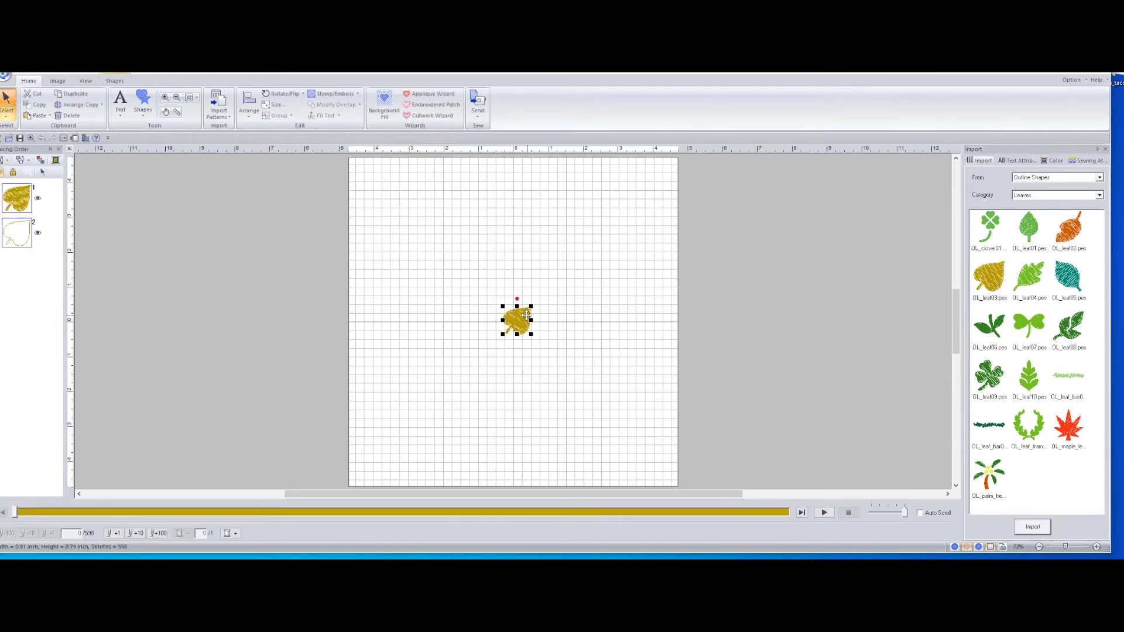
# Step: Move the leaf near the left edge of the hoop area and enlarge it to about 4.33 by 4.18 inches
pyautogui.moveTo(517, 321); pyautogui.dragTo(376, 336)
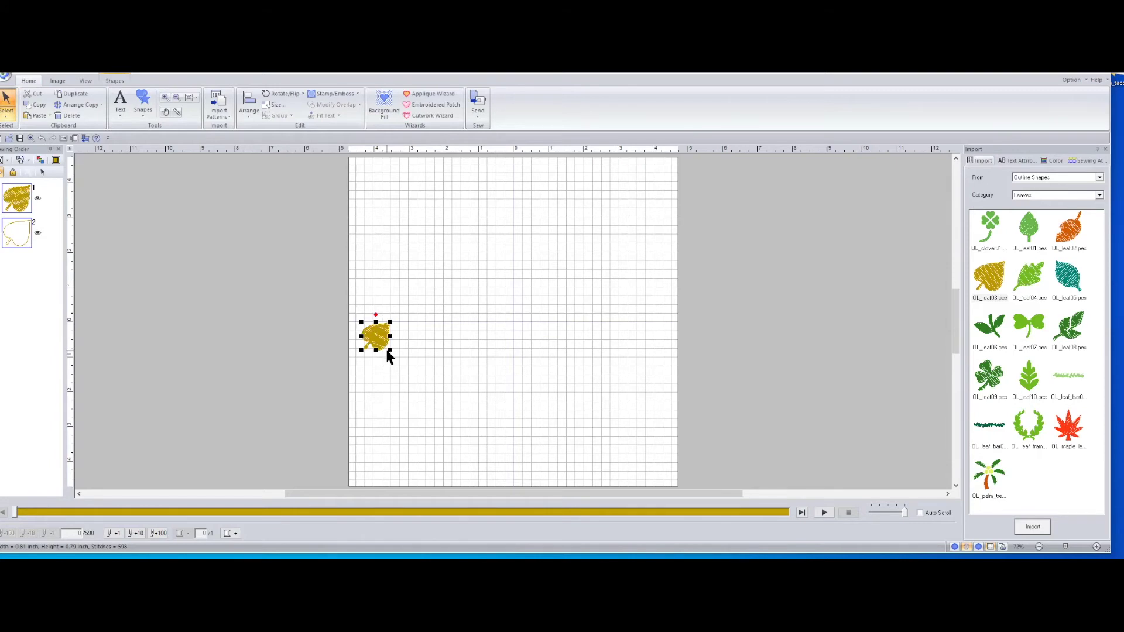
pyautogui.moveTo(391, 349); pyautogui.dragTo(512, 495)
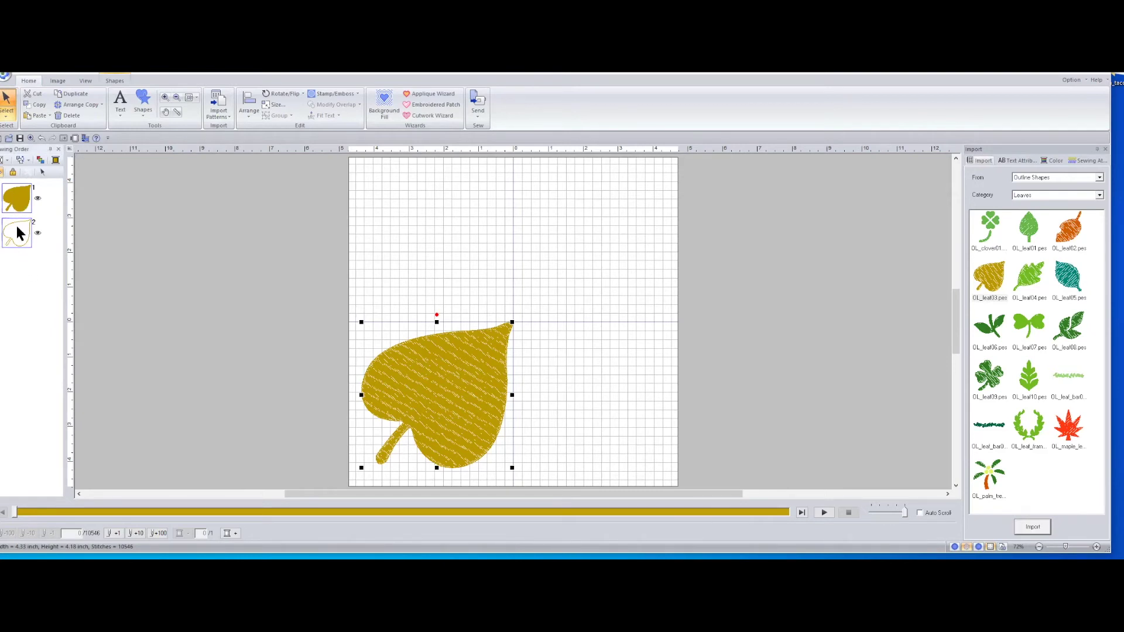
# Step: Set the leaf's region sew type to Not Sewn (Region) so that only its outline is stitched
pyautogui.click(115, 81)
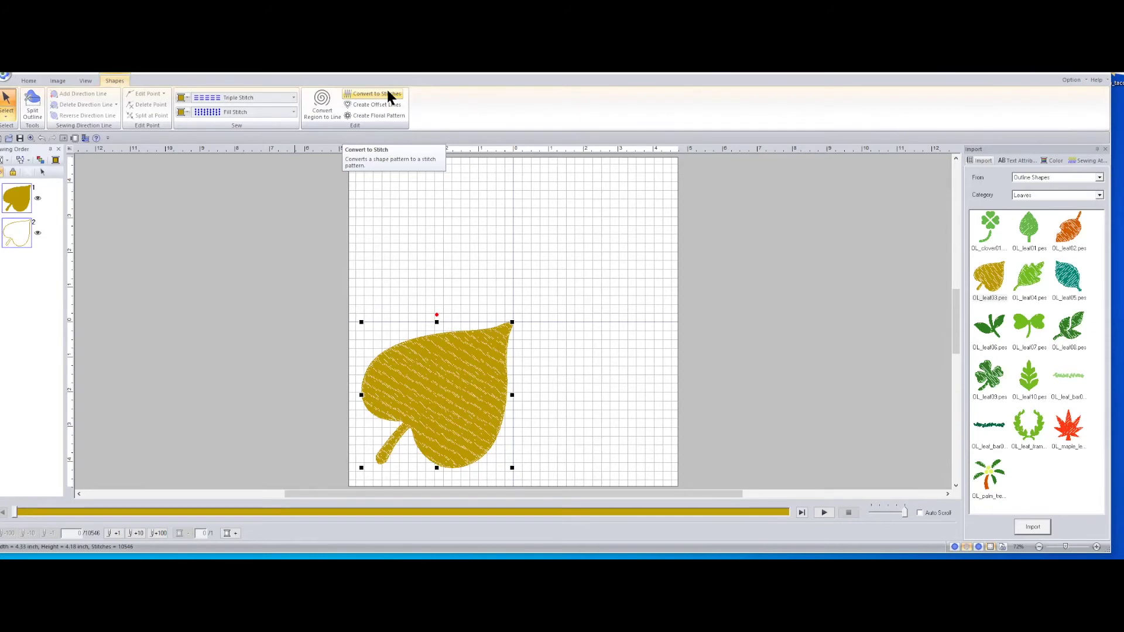
pyautogui.click(249, 108)
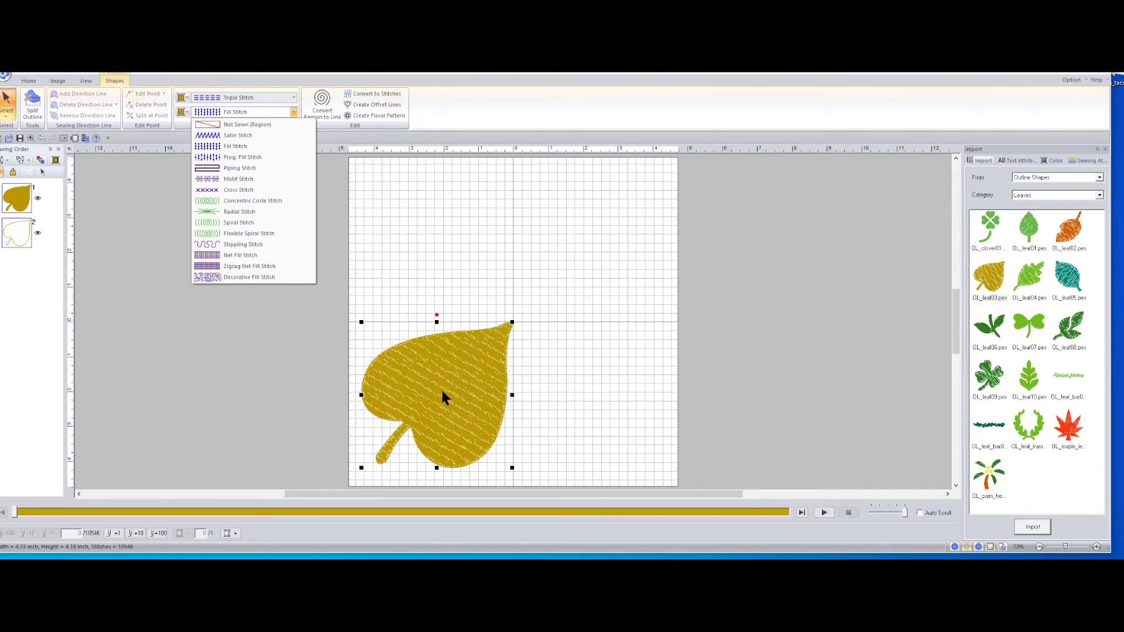
pyautogui.click(229, 125)
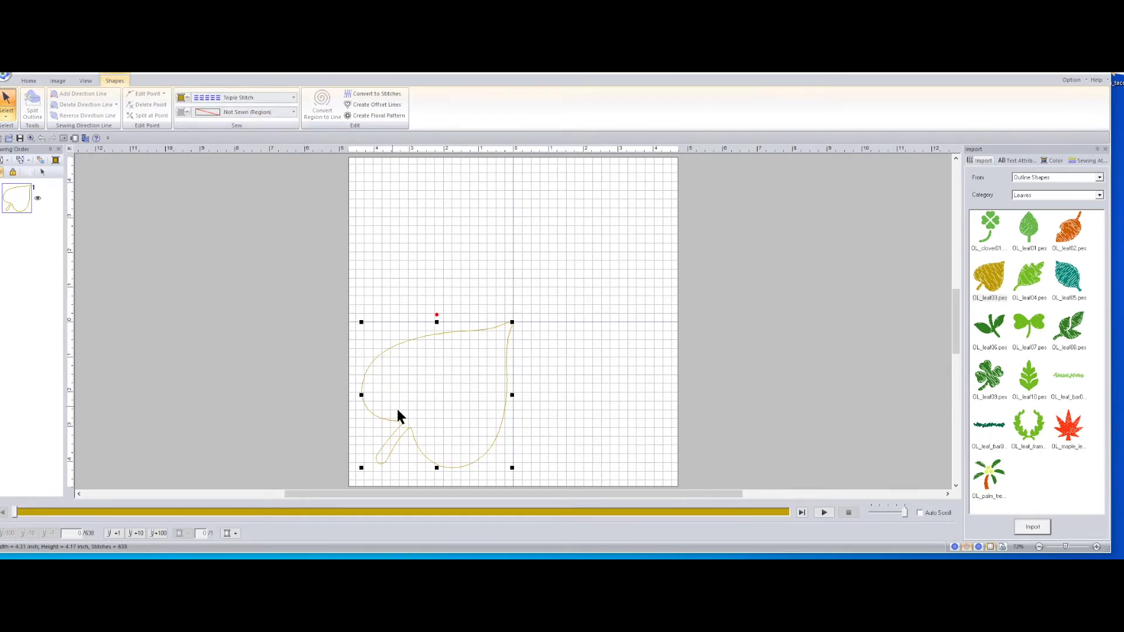
# Step: Set the leaf outline to Running Stitch and colour it black
pyautogui.click(237, 97)
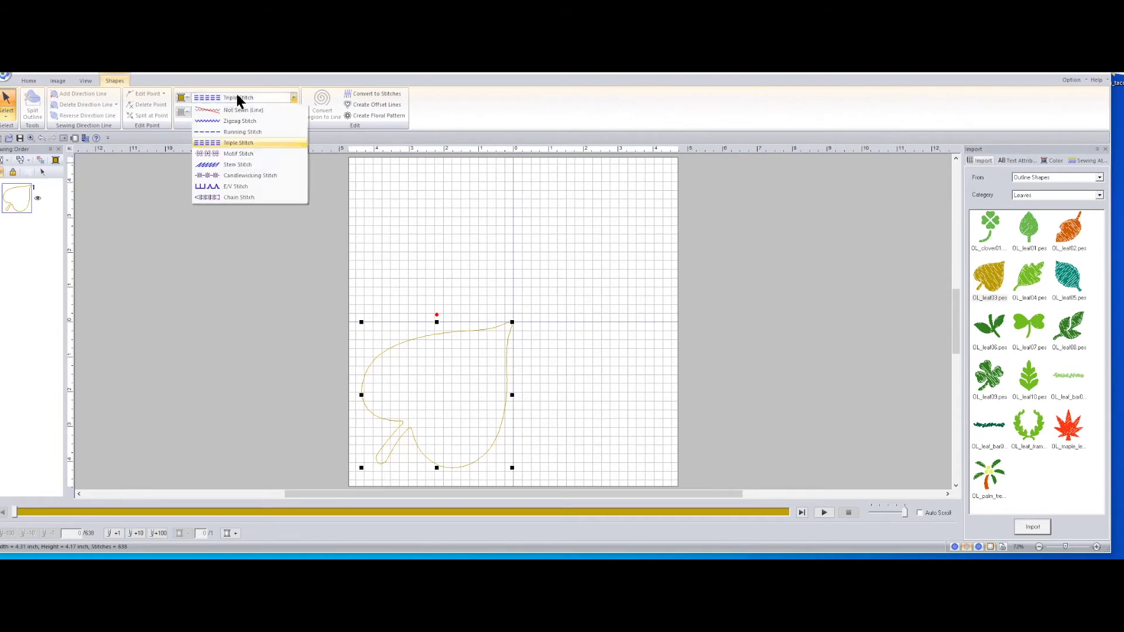
pyautogui.click(242, 132)
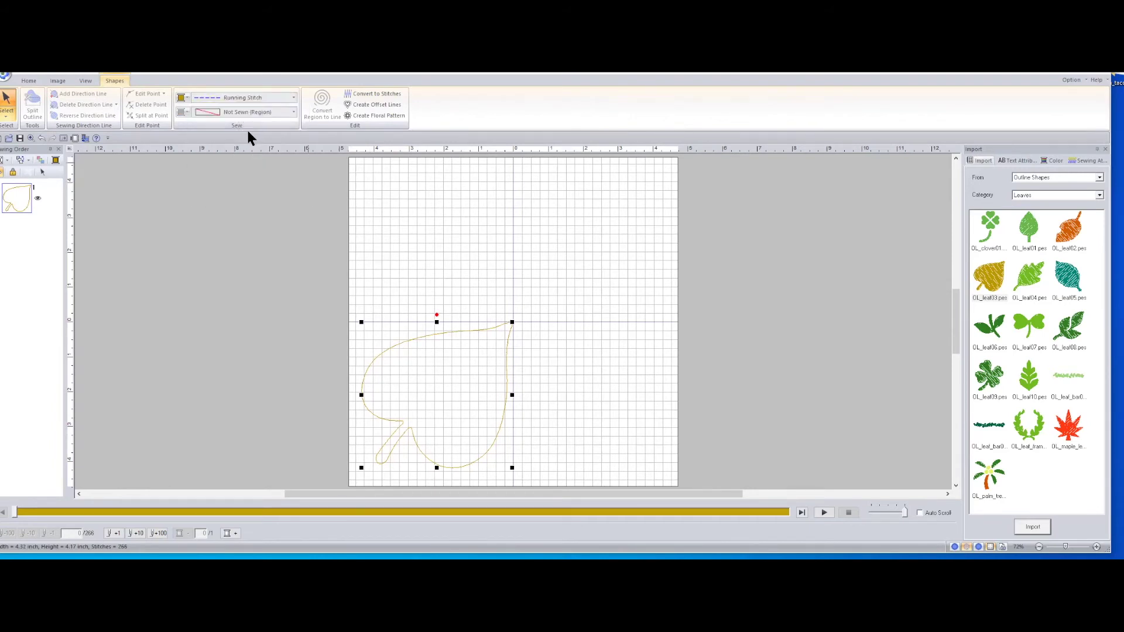
pyautogui.click(181, 98)
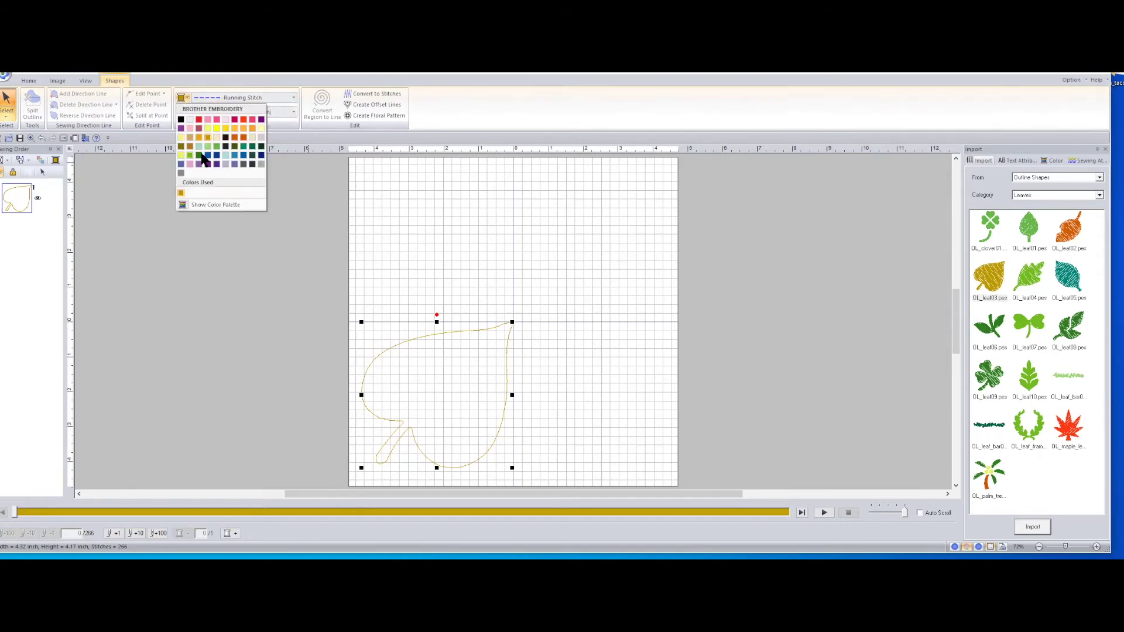
pyautogui.click(181, 119)
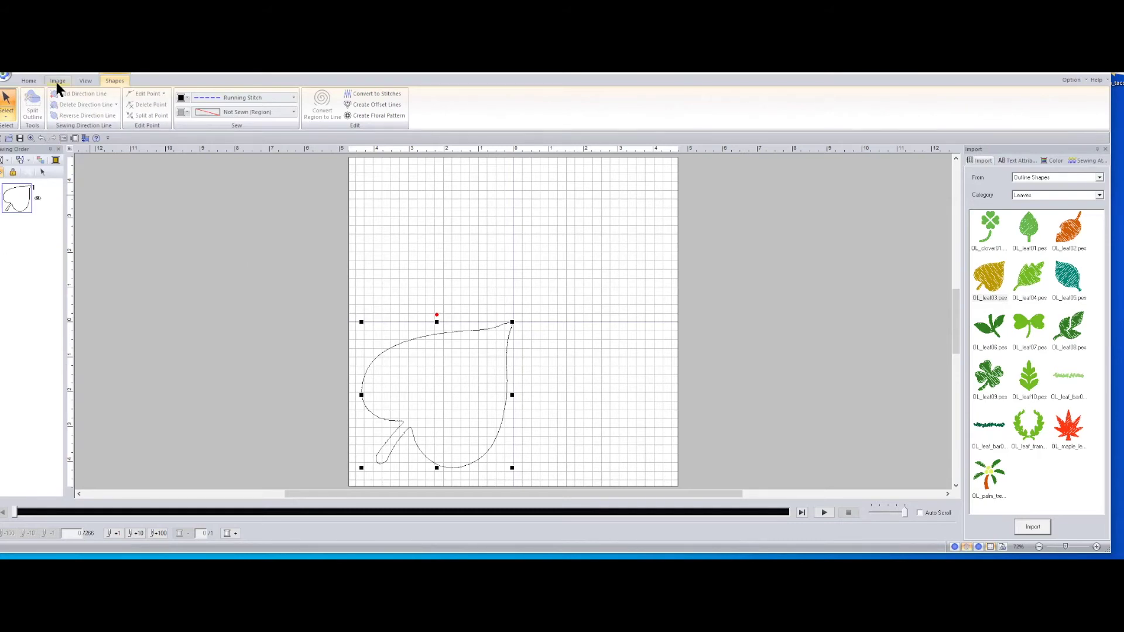
# Step: Copy the black leaf outline and paste a second one directly over it
pyautogui.click(28, 80)
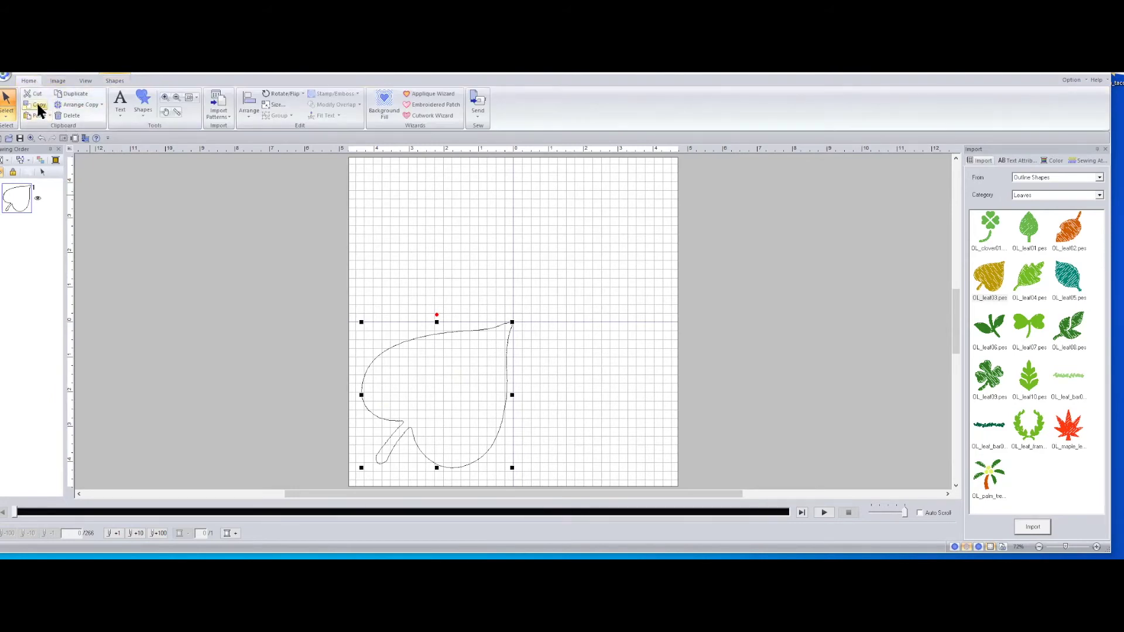
pyautogui.click(36, 100)
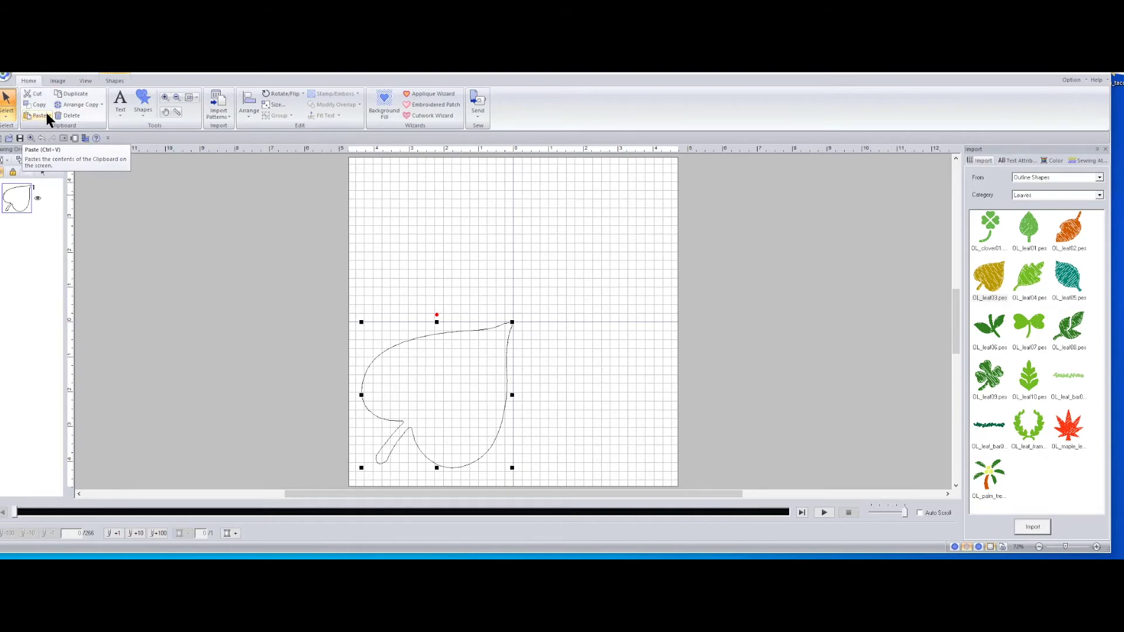
pyautogui.click(49, 115)
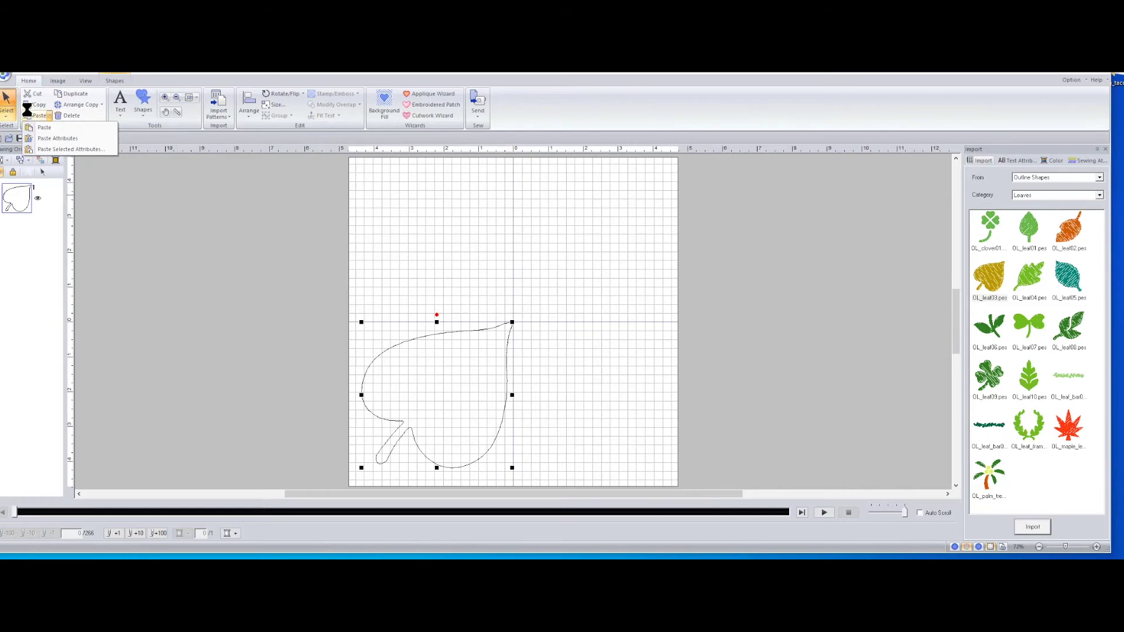
pyautogui.click(39, 127)
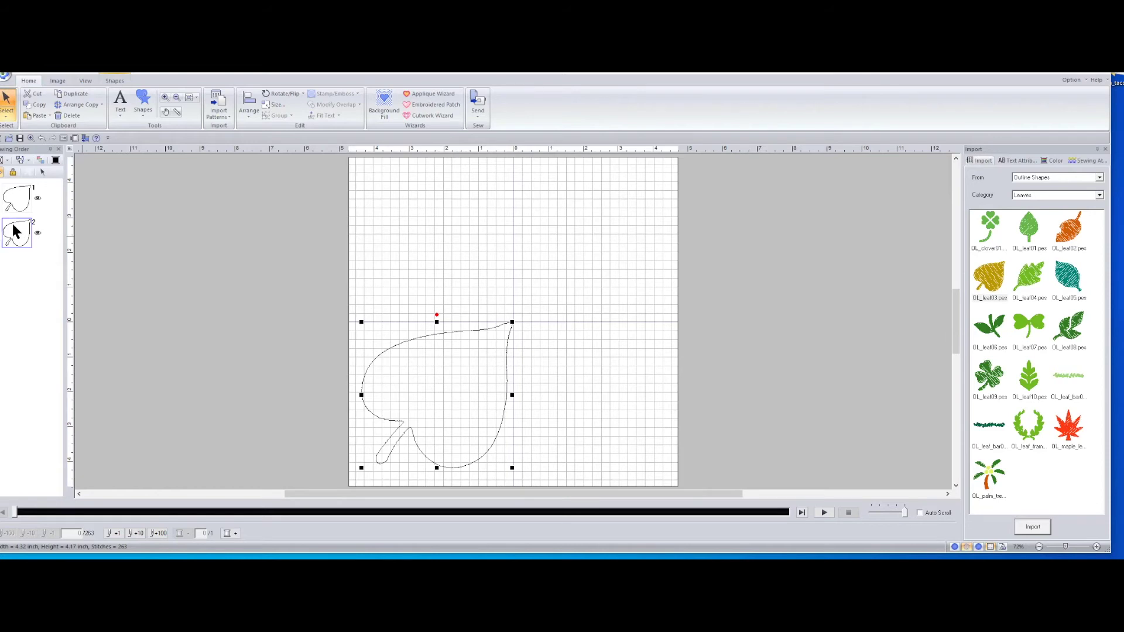
pyautogui.click(115, 81)
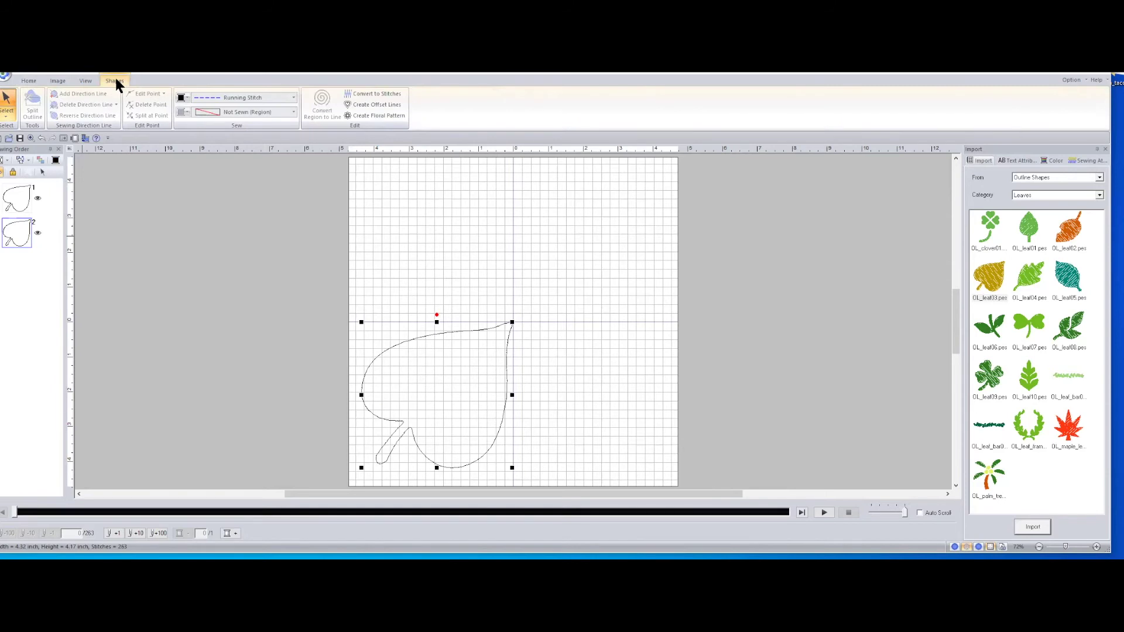
pyautogui.click(230, 94)
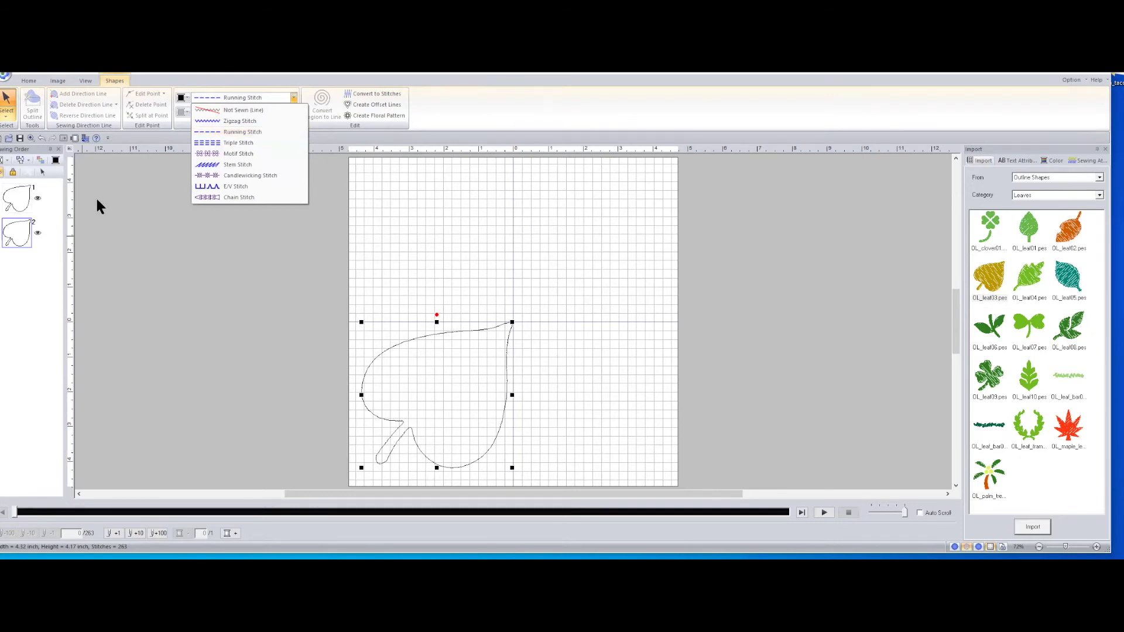
pyautogui.click(103, 171)
# Step: Paste a third leaf outline over the other two
pyautogui.click(27, 81)
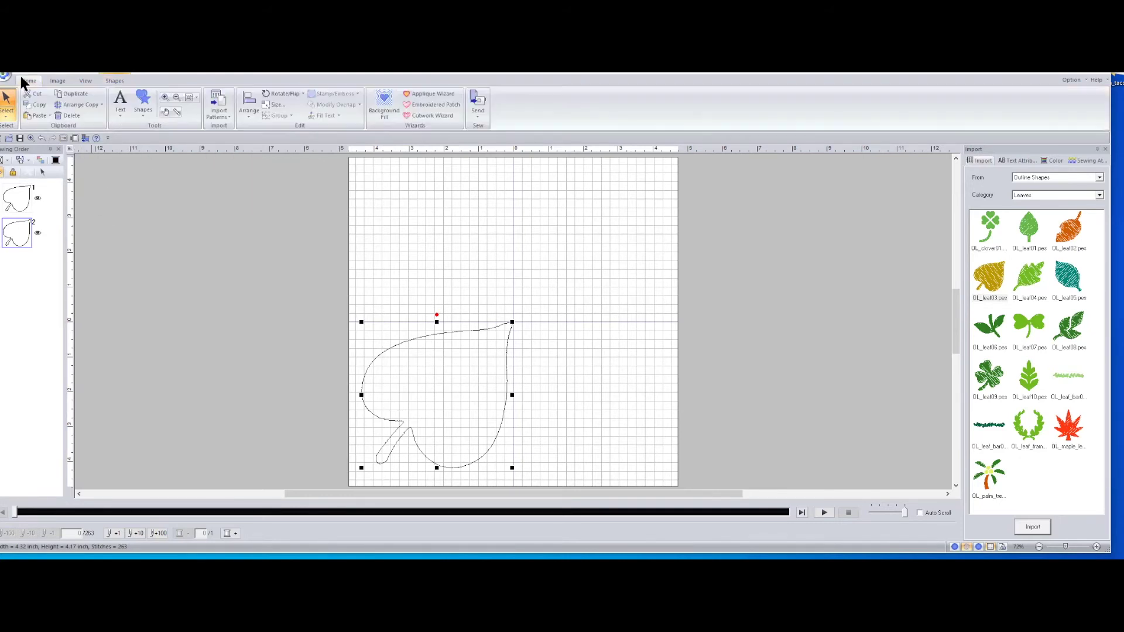
pyautogui.click(35, 115)
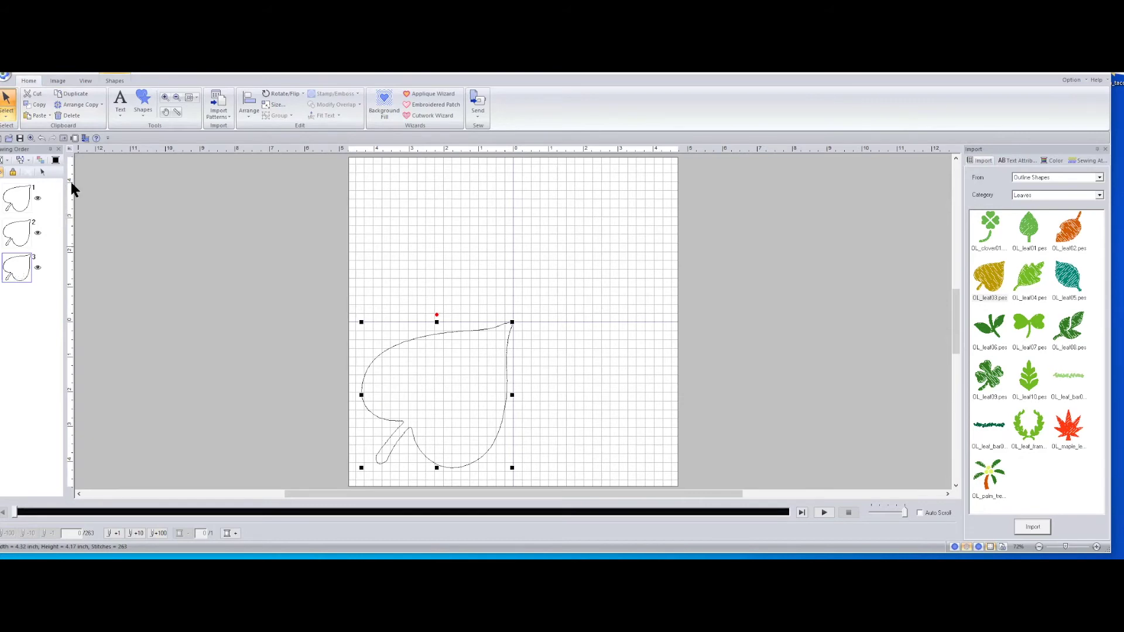
# Step: Colour the third leaf outline red and set its line sew type to E/V Stitch
pyautogui.click(115, 82)
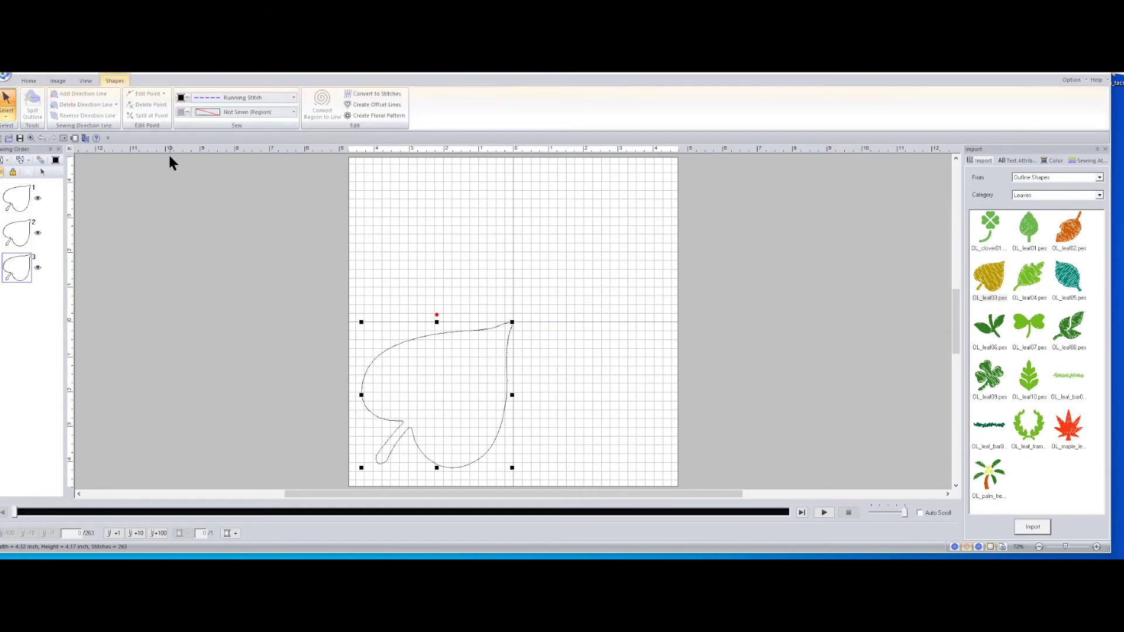
pyautogui.click(182, 100)
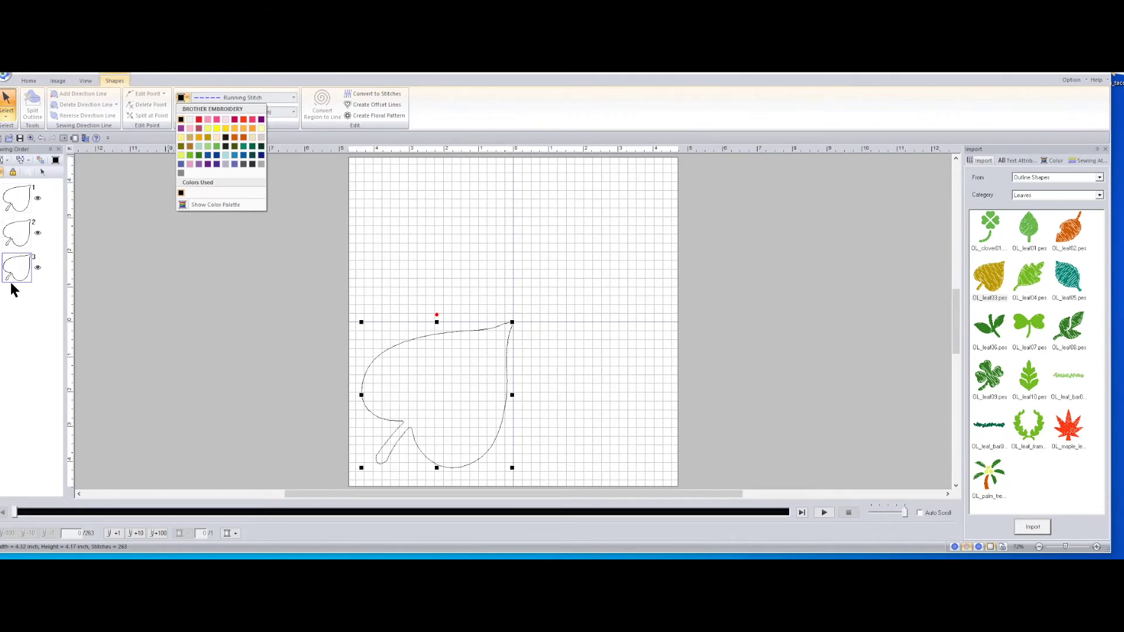
pyautogui.click(243, 118)
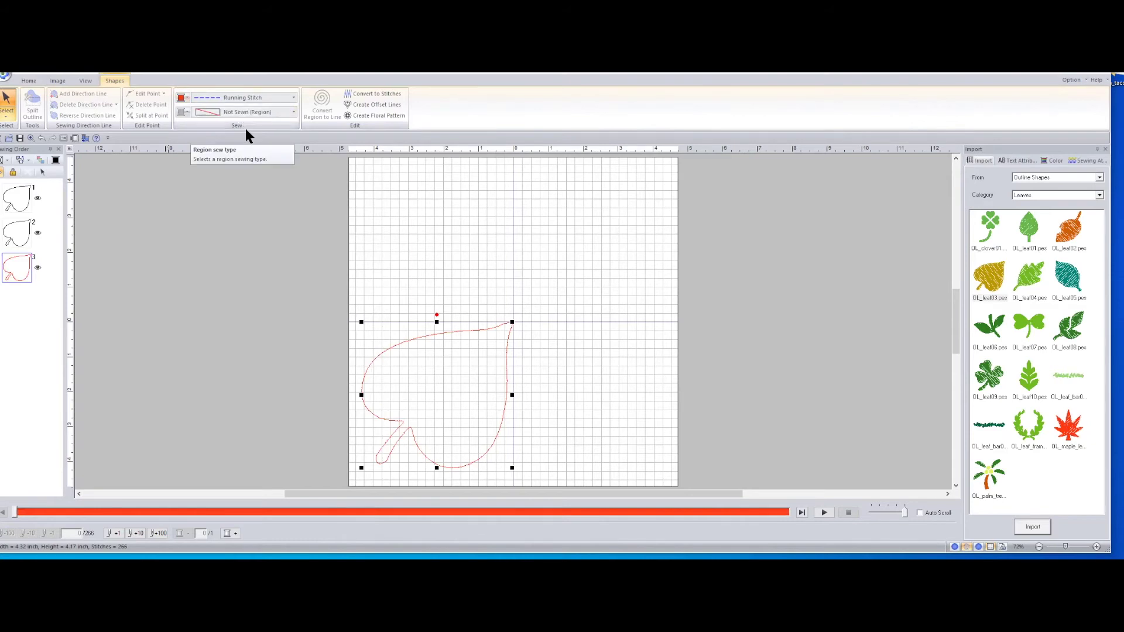
pyautogui.click(243, 97)
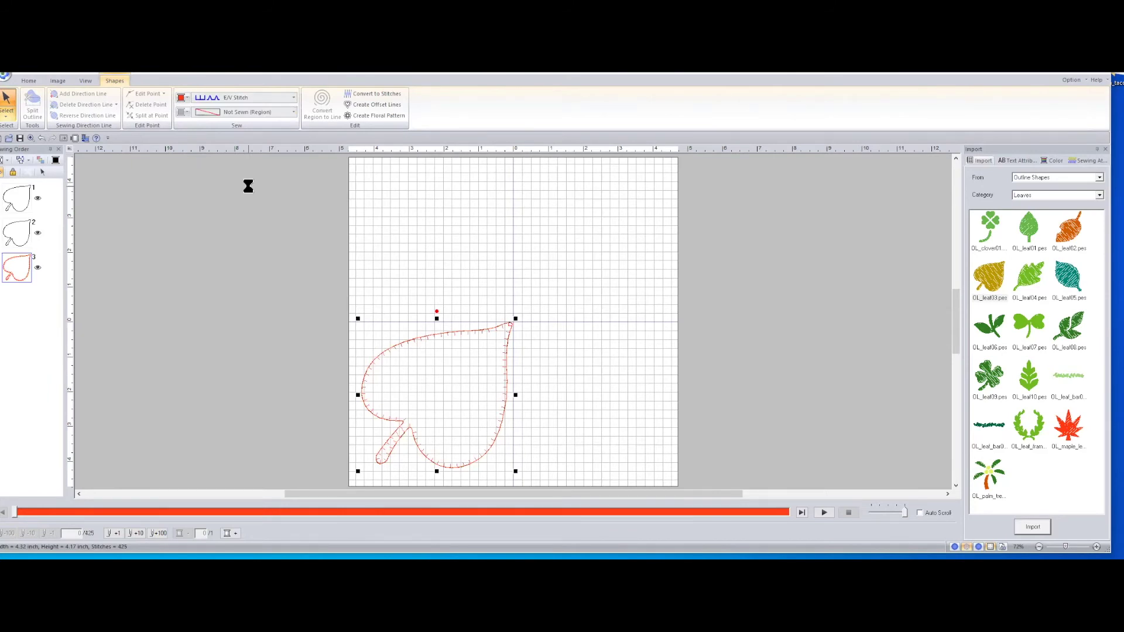
# Step: Recolour the second leaf outline blue to separate it from the first, and clear the selection
pyautogui.click(16, 232)
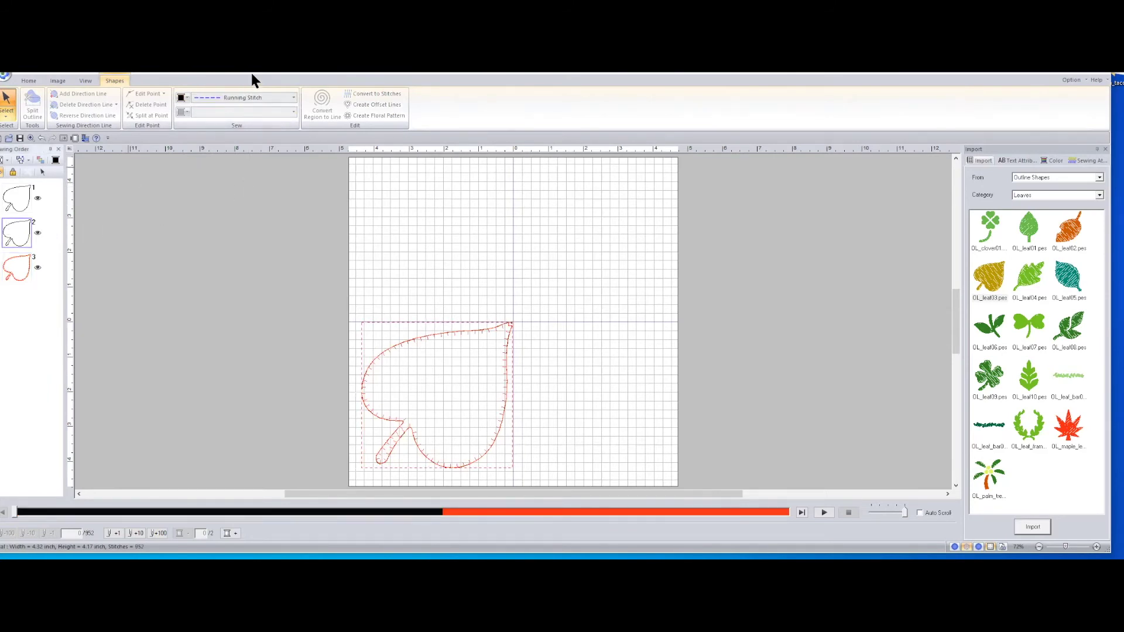
pyautogui.click(186, 97)
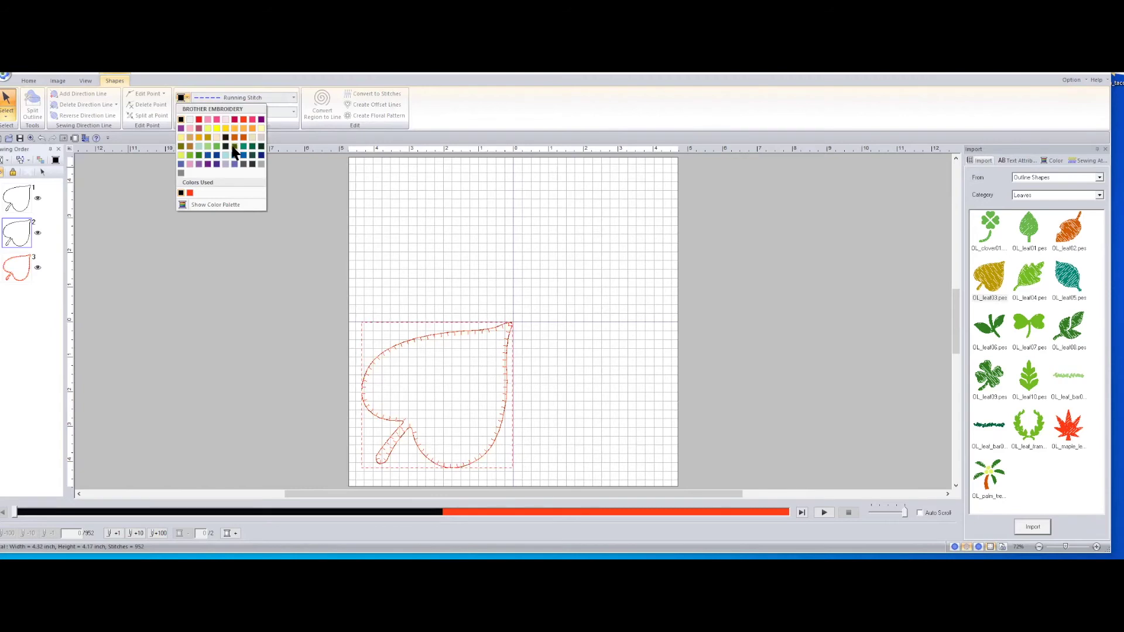
pyautogui.click(208, 155)
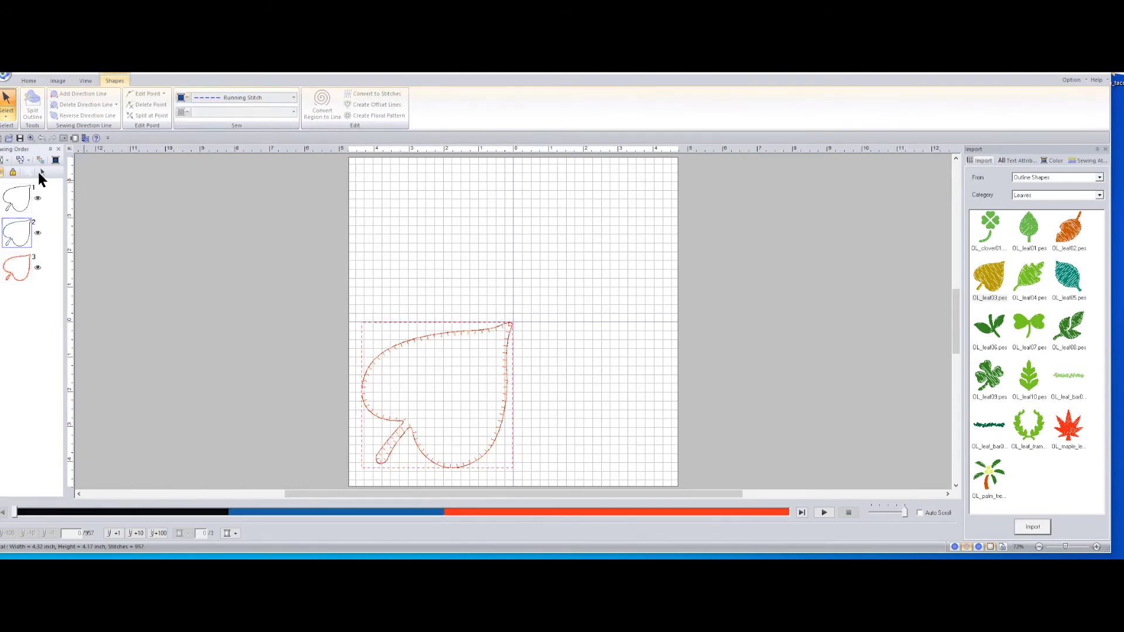
pyautogui.click(26, 192)
pyautogui.click(235, 210)
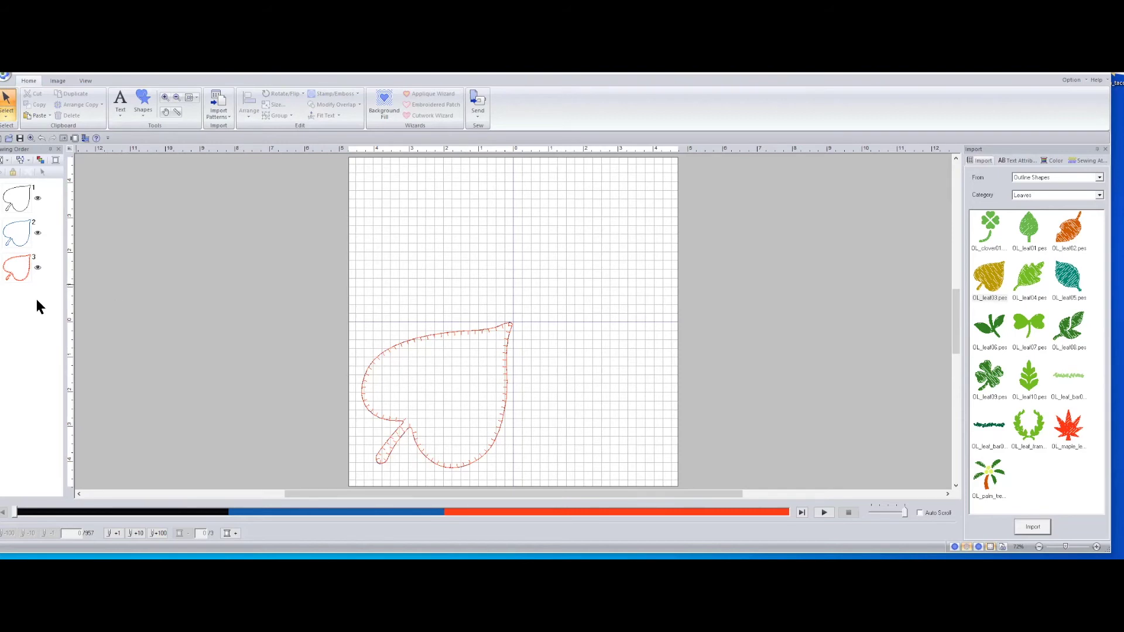
pyautogui.moveTo(32, 305); pyautogui.dragTo(16, 197)
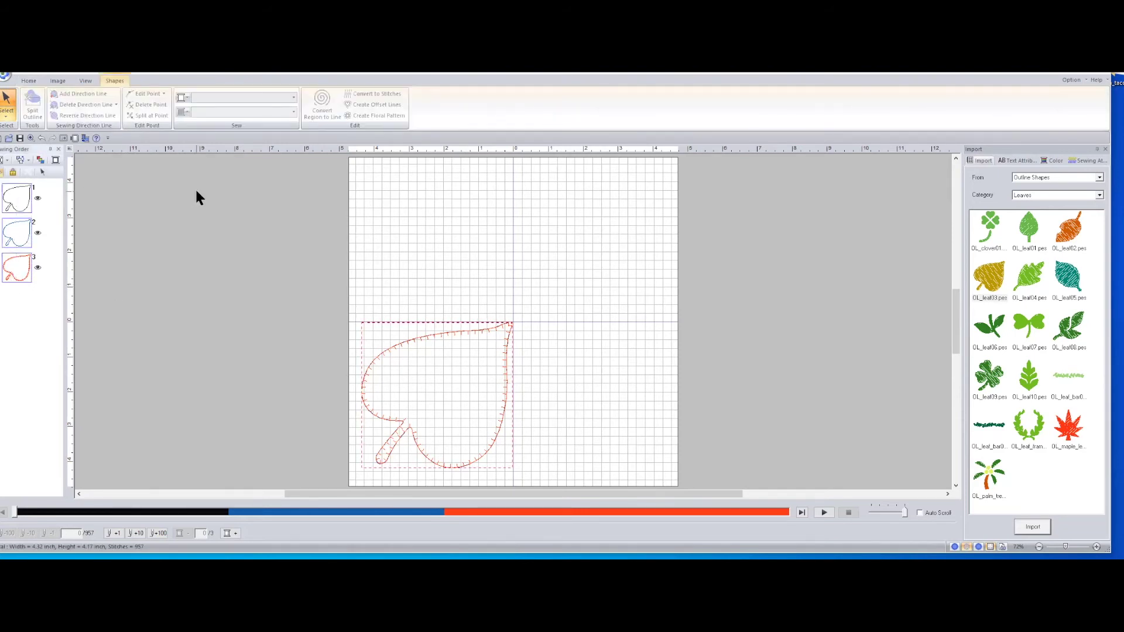
pyautogui.click(27, 80)
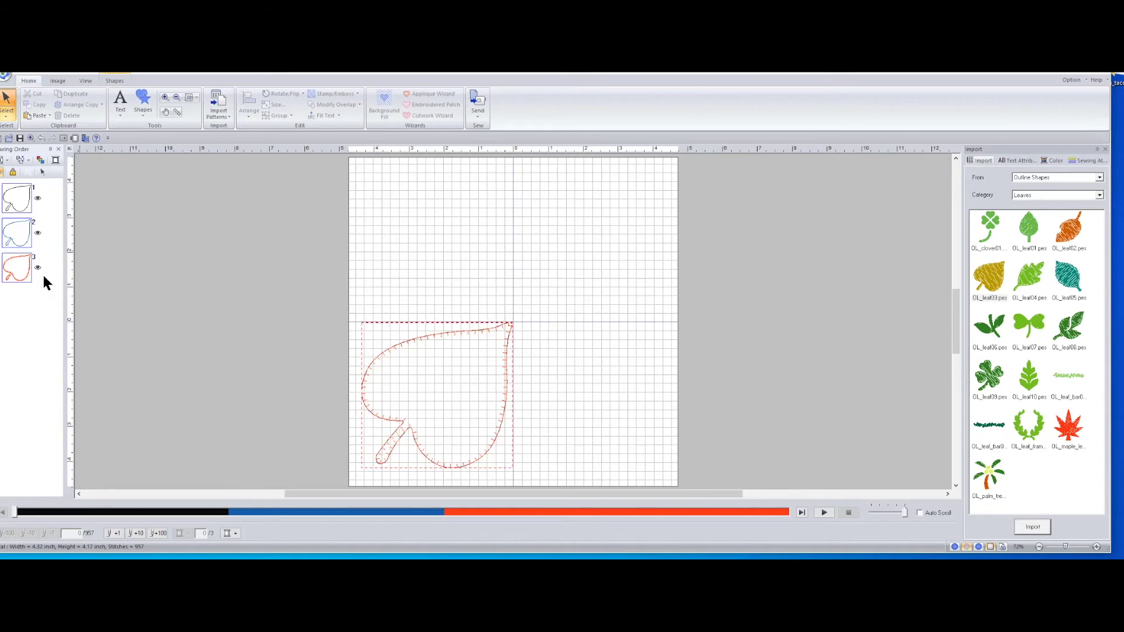
pyautogui.click(8, 338)
pyautogui.click(7, 278)
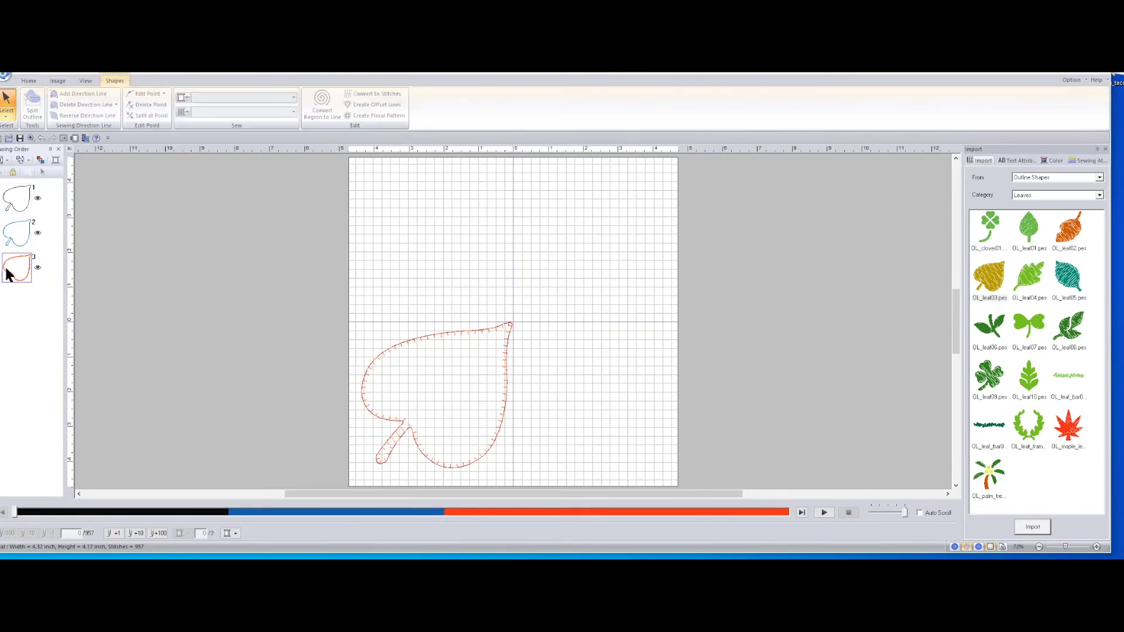
pyautogui.click(13, 319)
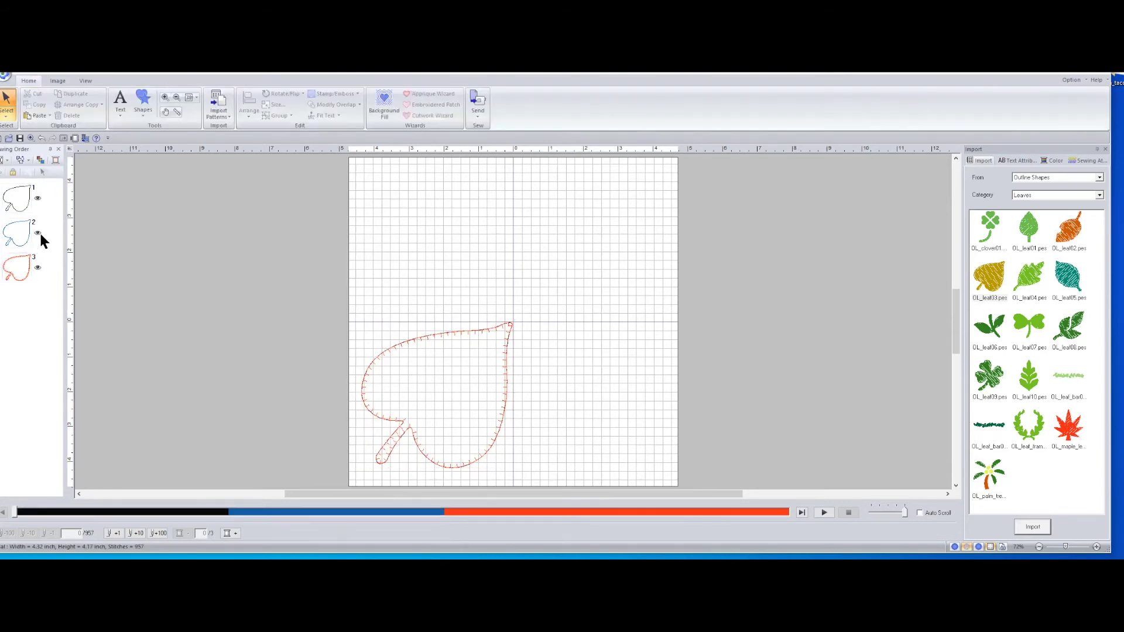
pyautogui.moveTo(29, 304); pyautogui.dragTo(13, 186)
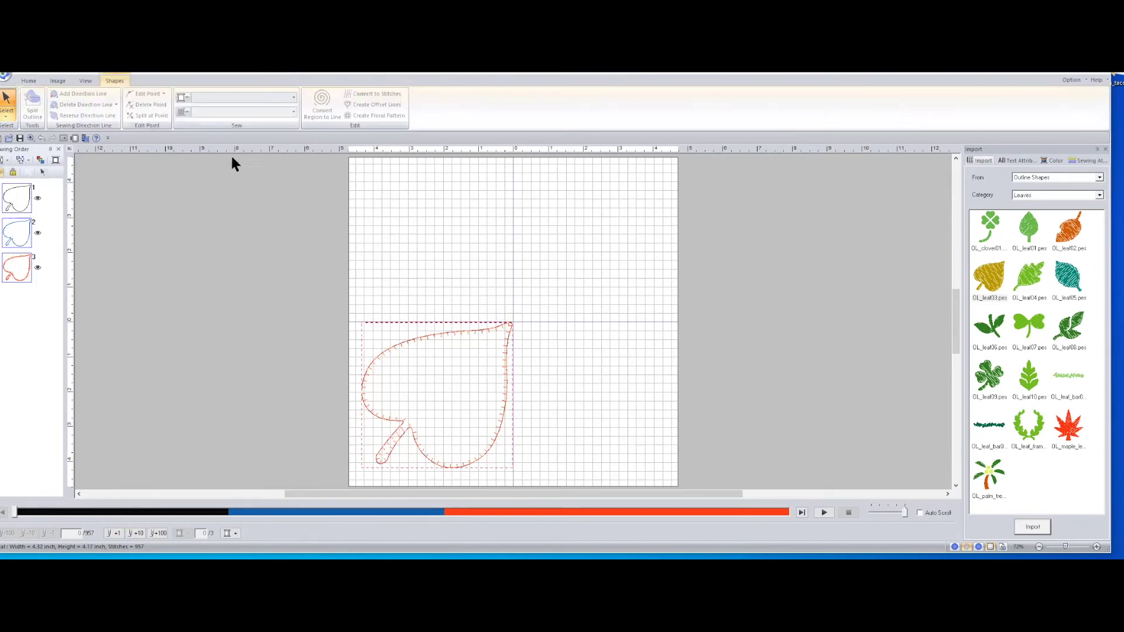
pyautogui.click(27, 80)
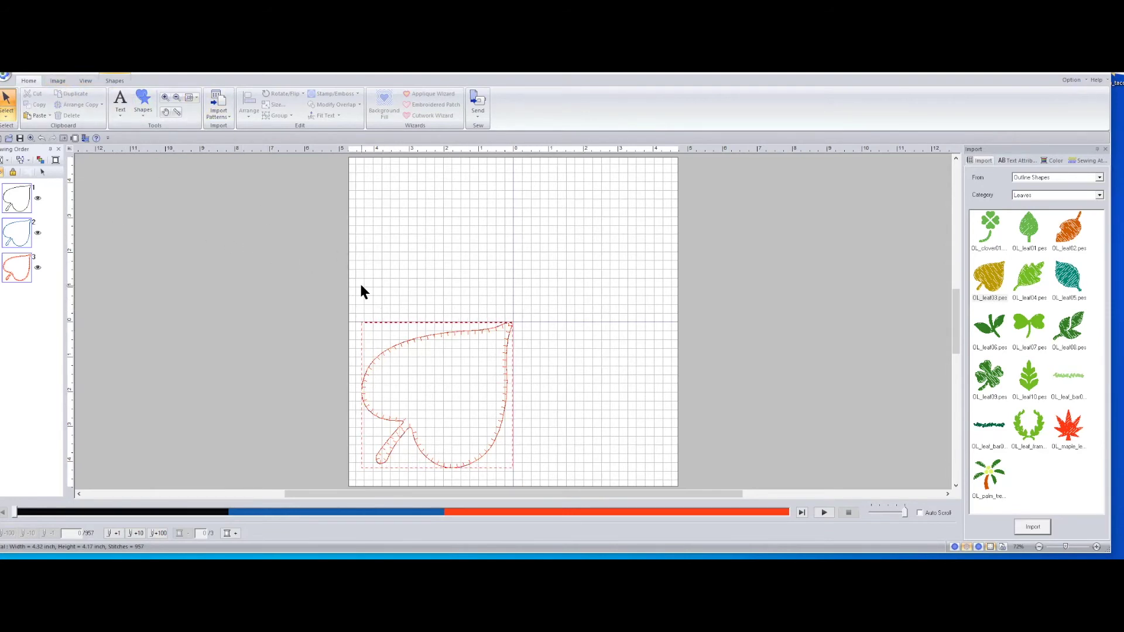
pyautogui.click(256, 286)
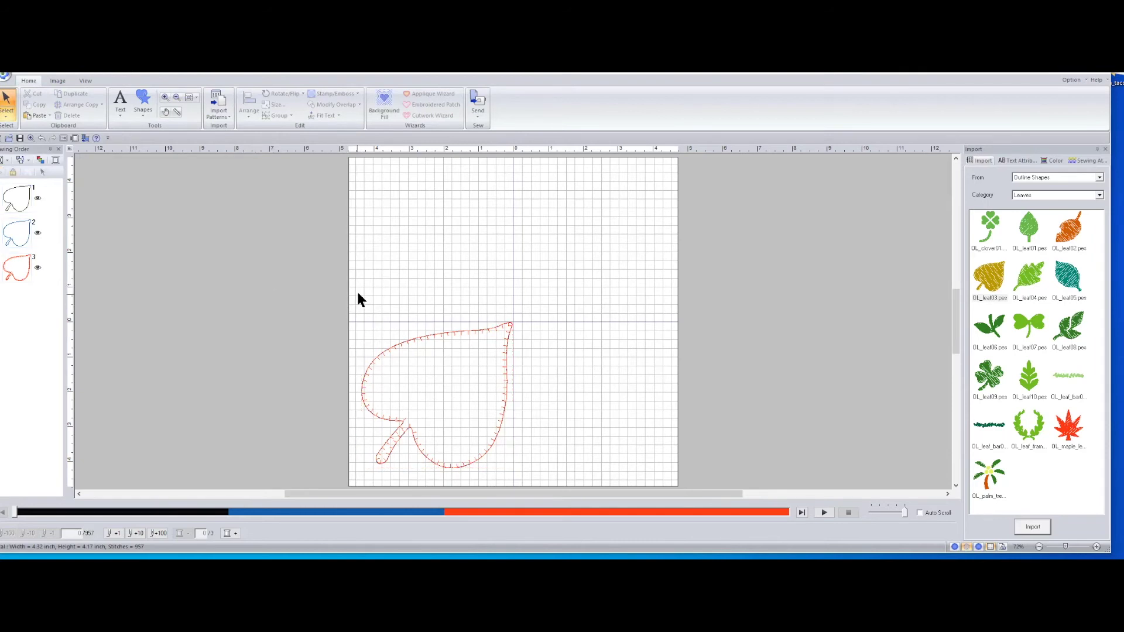
# Step: Select all three stacked leaf outlines in the design area and group them
pyautogui.moveTo(358, 294); pyautogui.dragTo(545, 476)
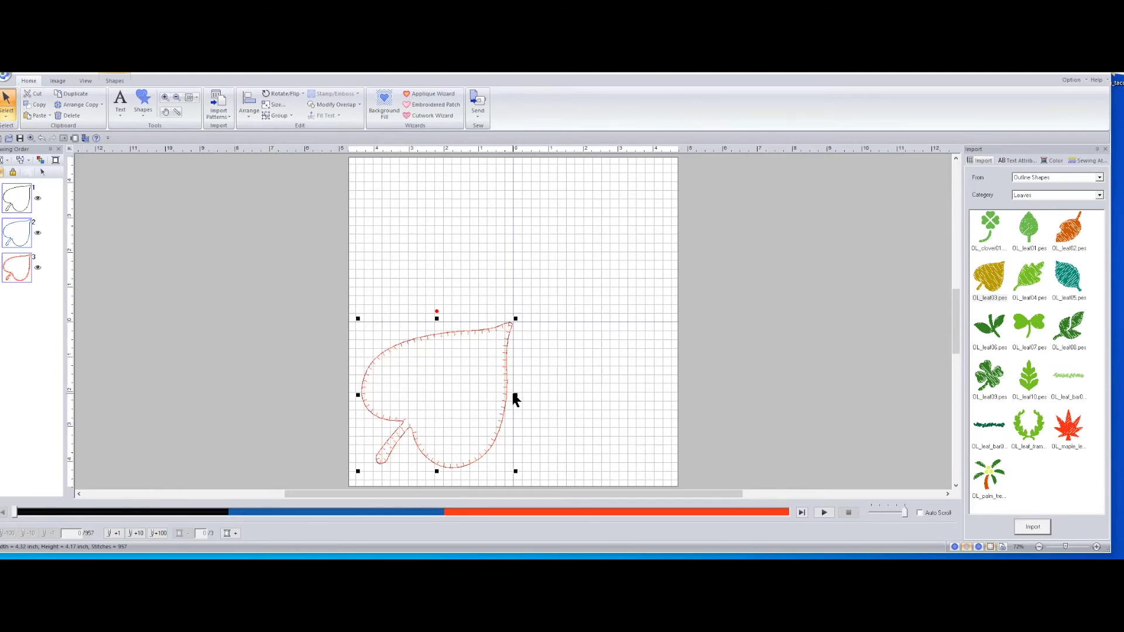
pyautogui.click(281, 115)
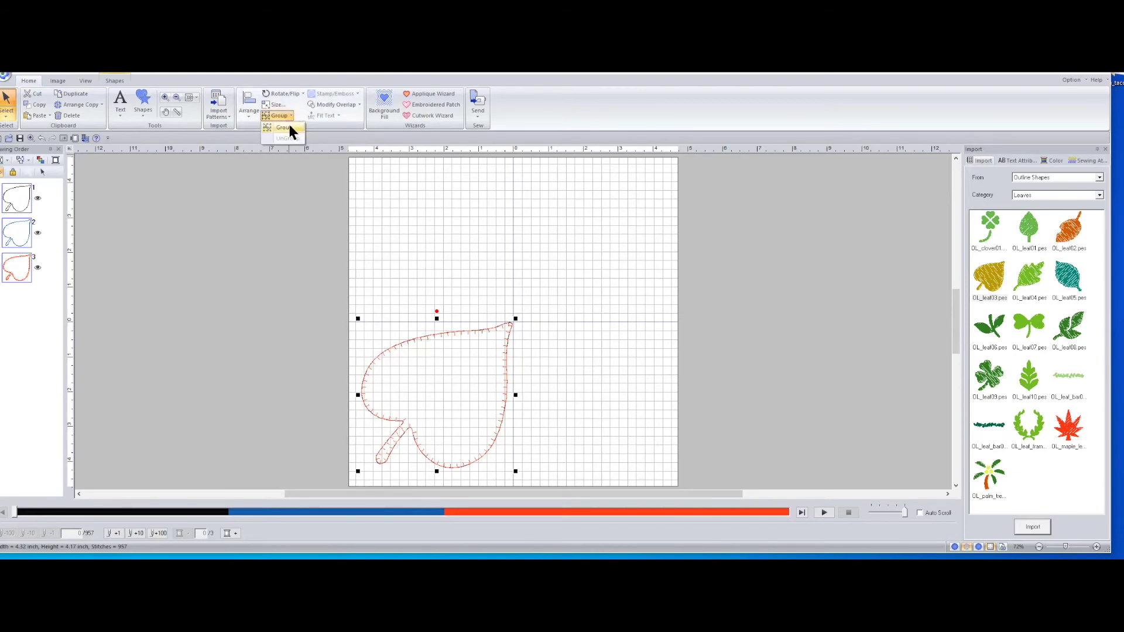
pyautogui.click(288, 127)
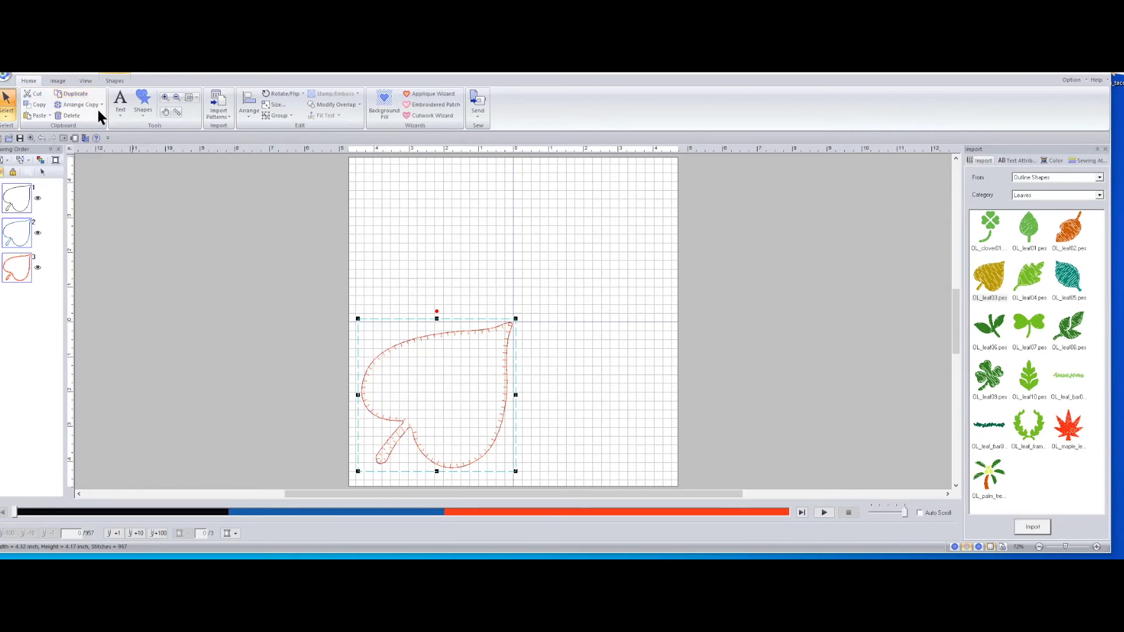
# Step: Duplicate the grouped leaf appliqué and try to move the copy off the original
pyautogui.click(69, 93)
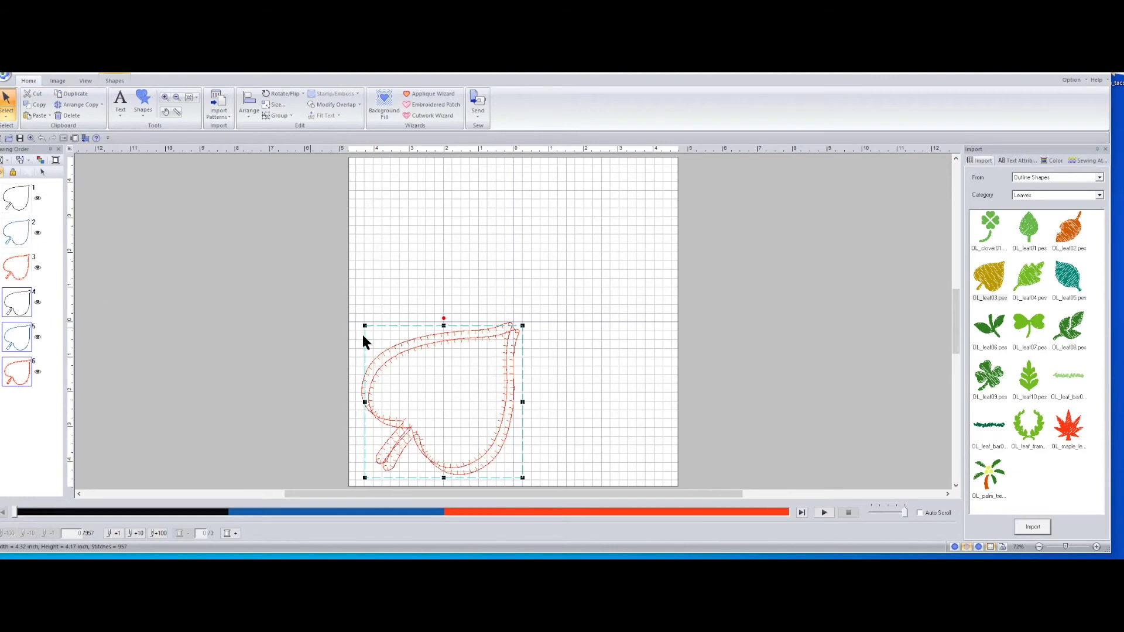
pyautogui.click(424, 366)
pyautogui.click(424, 363)
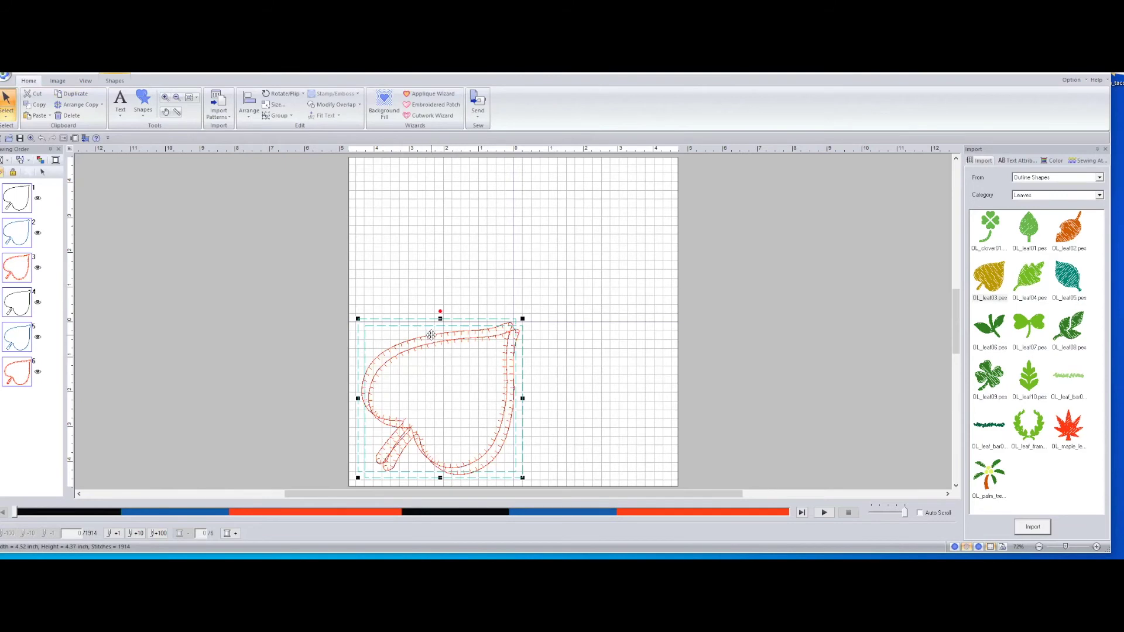
pyautogui.moveTo(431, 334)
pyautogui.mouseDown()
pyautogui.moveTo(532, 291)
pyautogui.moveTo(590, 221)
pyautogui.moveTo(394, 336)
pyautogui.moveTo(426, 336)
pyautogui.mouseUp()
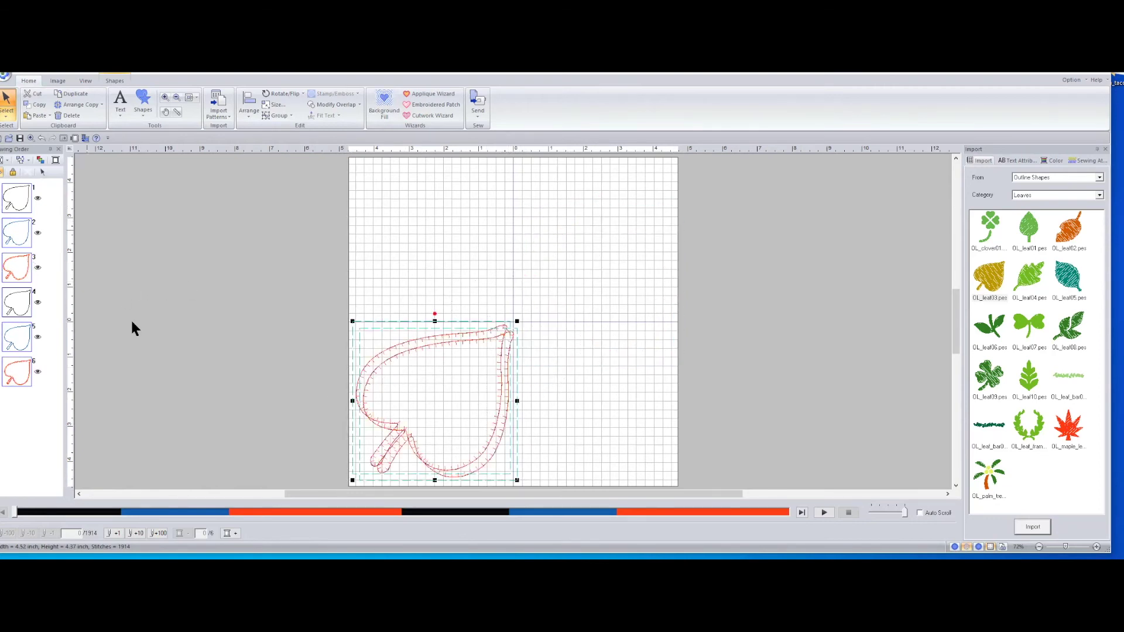
# Step: Select the duplicate's three layers in the sewing order and move the copy to the upper-right quadrant, and down beside the original
pyautogui.click(14, 412)
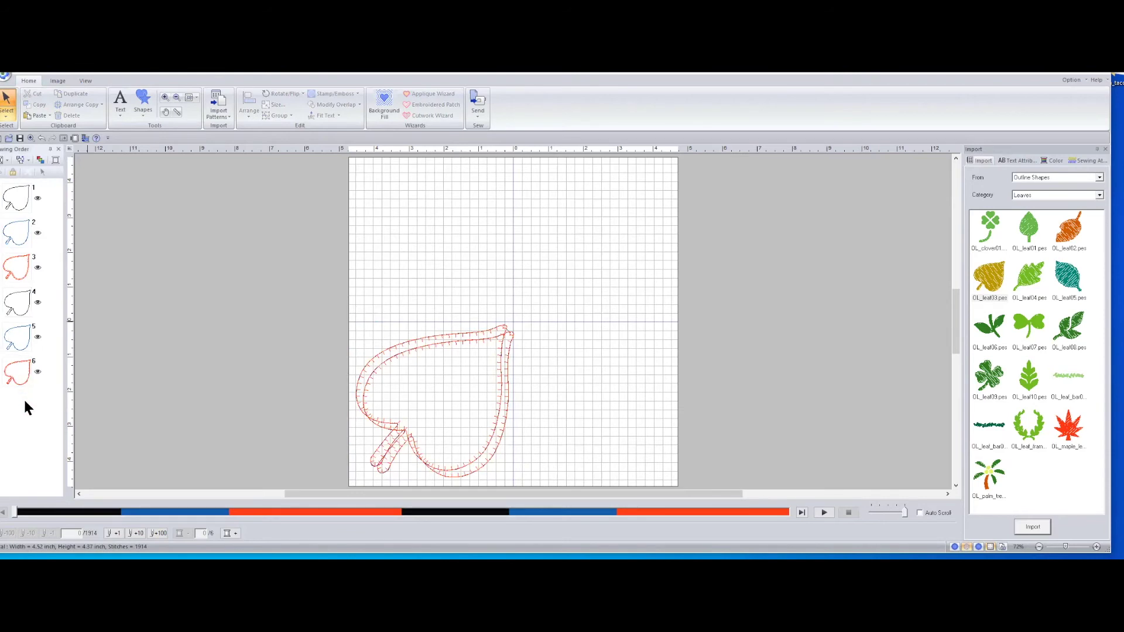
pyautogui.moveTo(5, 375); pyautogui.dragTo(6, 306)
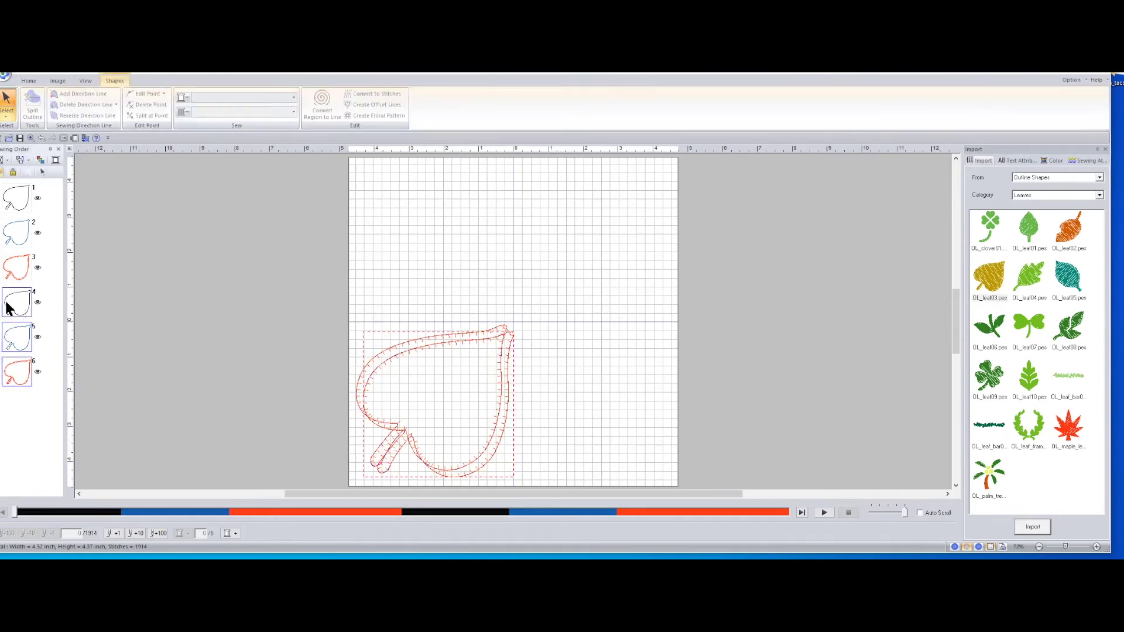
pyautogui.rightClick(14, 305)
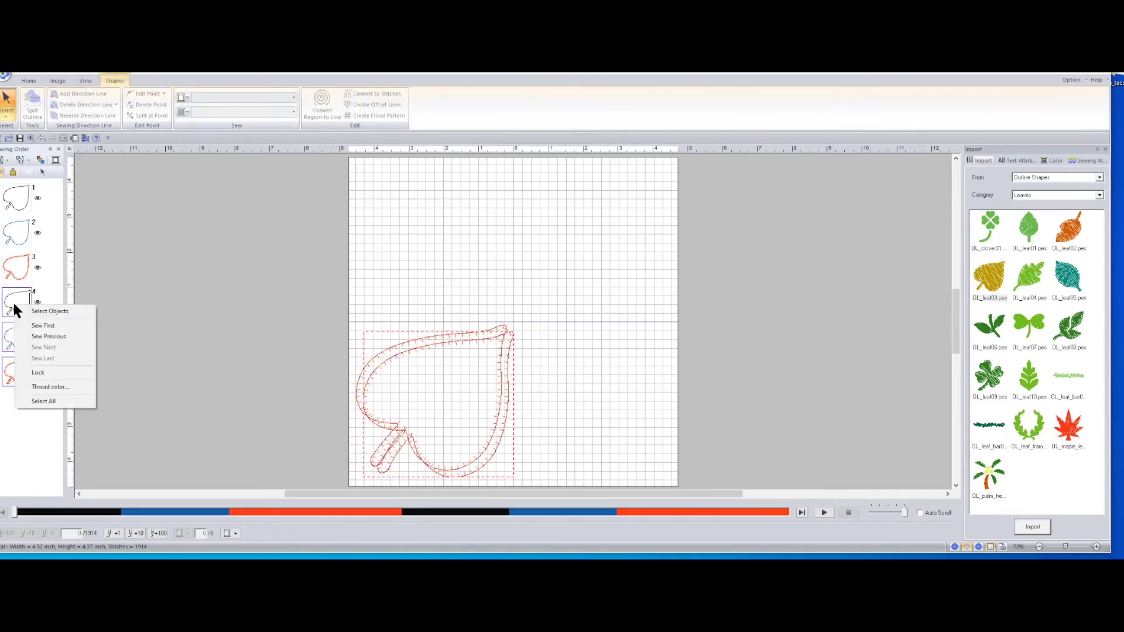
pyautogui.click(35, 310)
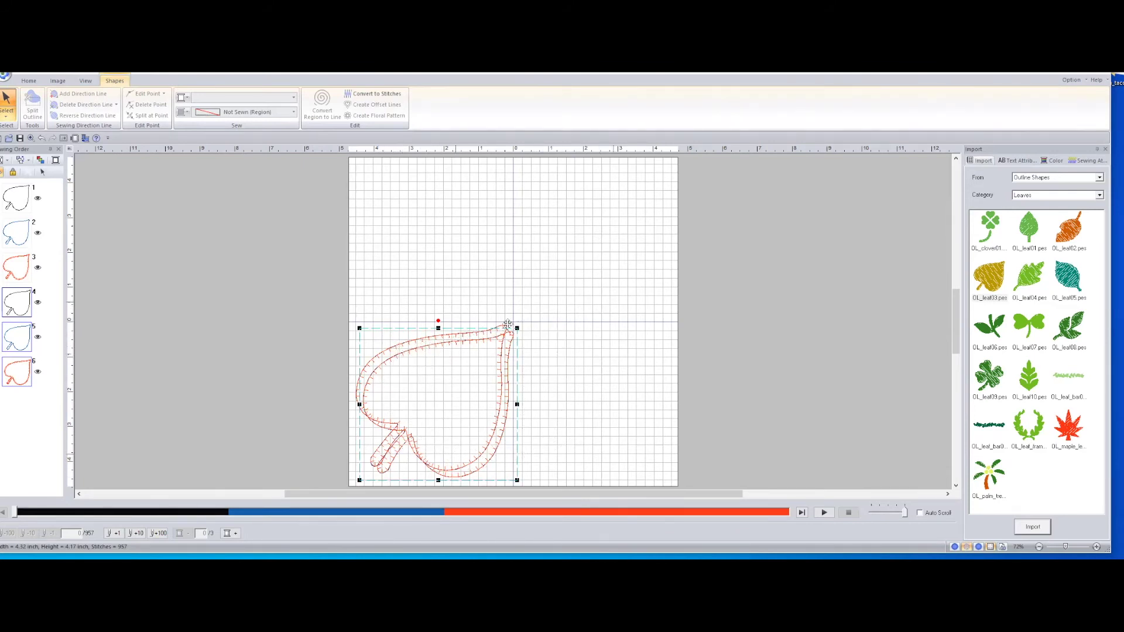
pyautogui.moveTo(559, 207); pyautogui.dragTo(557, 203)
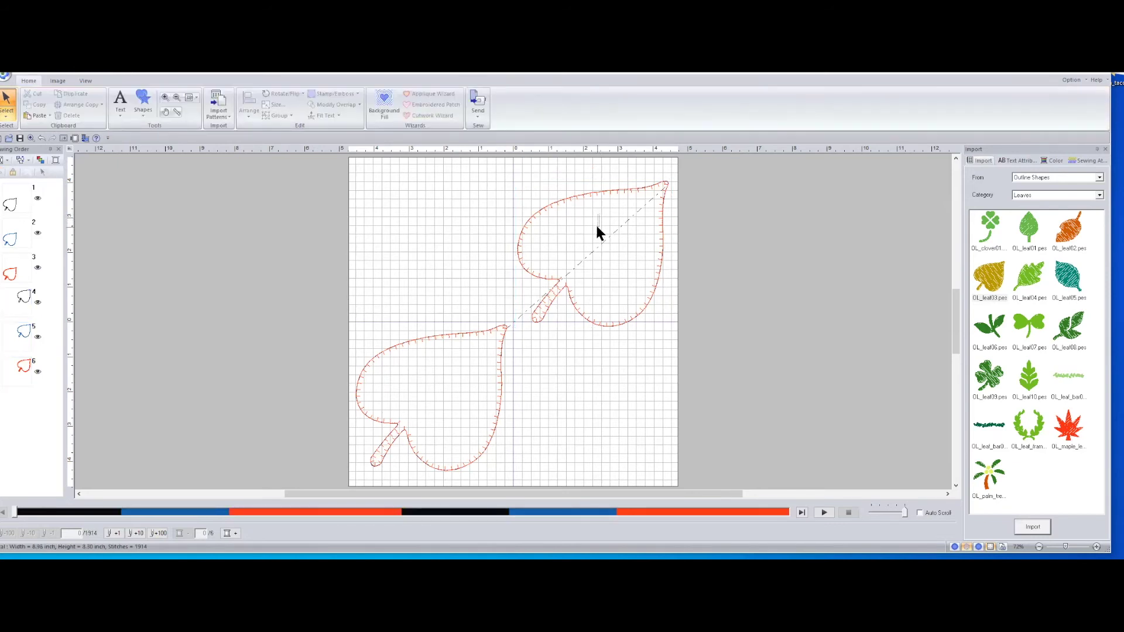
pyautogui.moveTo(544, 206); pyautogui.dragTo(544, 353)
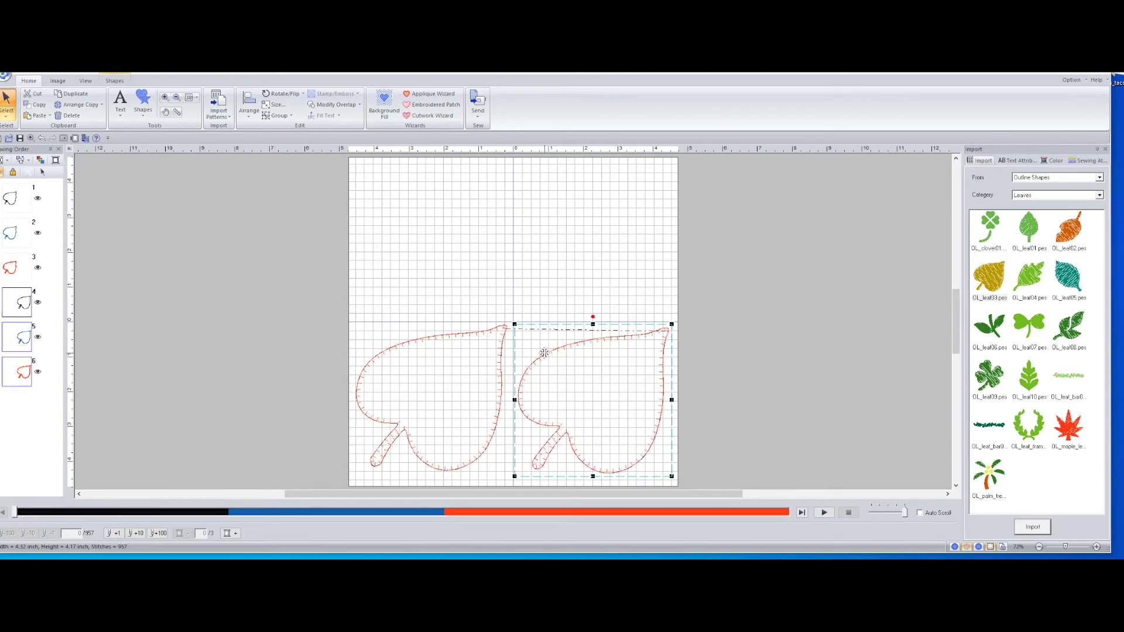
# Step: Undo the moves and the duplication of the leaf group
pyautogui.click(41, 138)
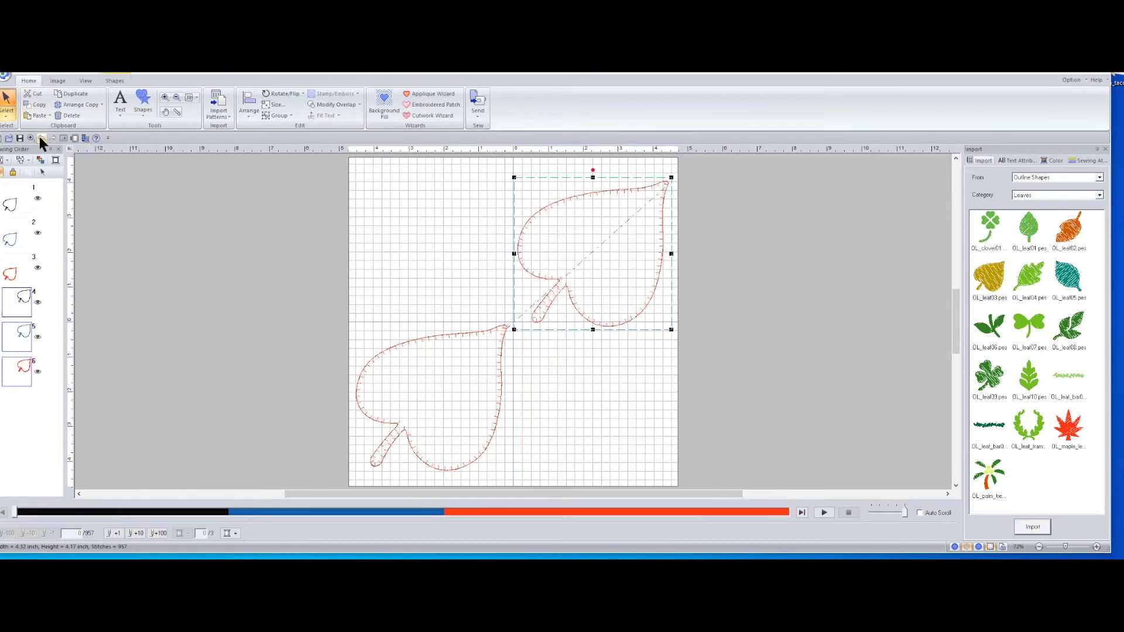
pyautogui.click(40, 137)
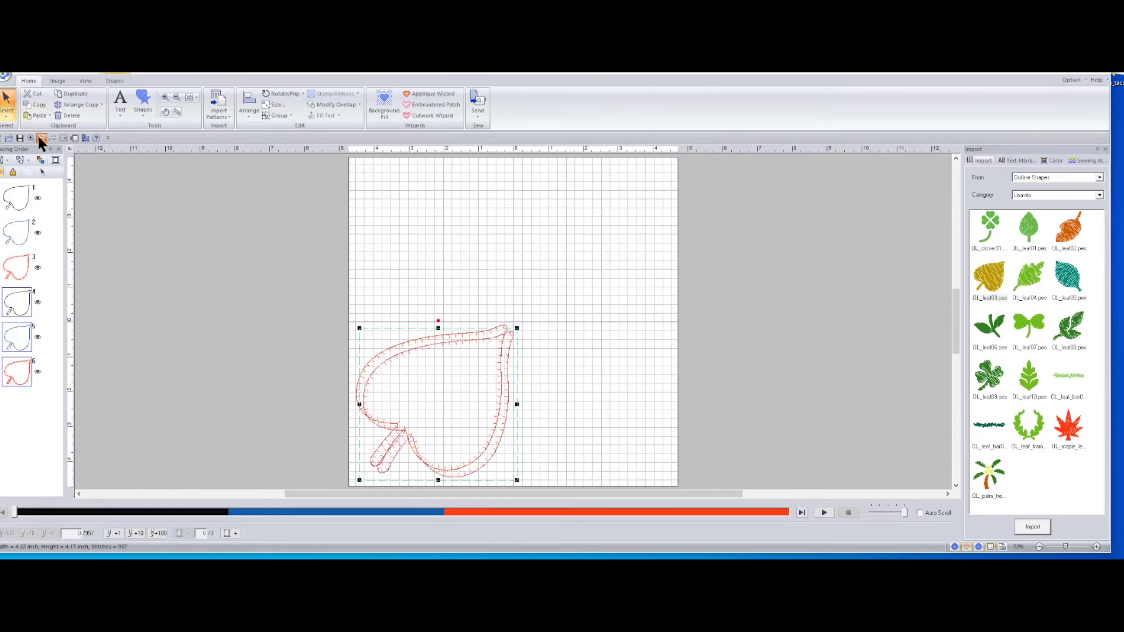
pyautogui.click(38, 138)
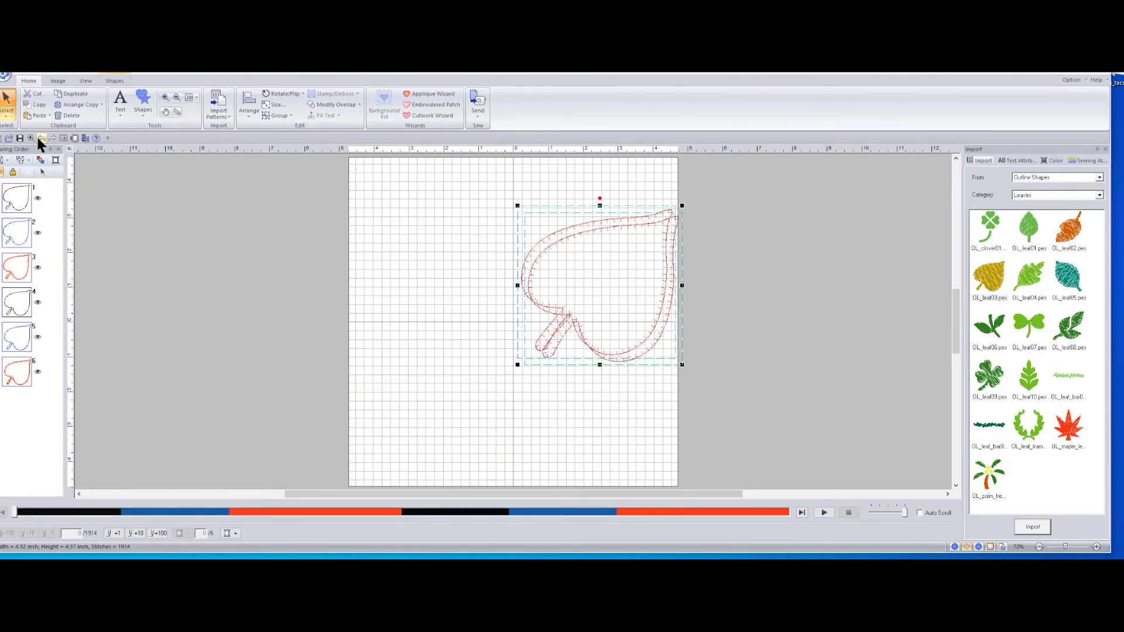
pyautogui.click(39, 138)
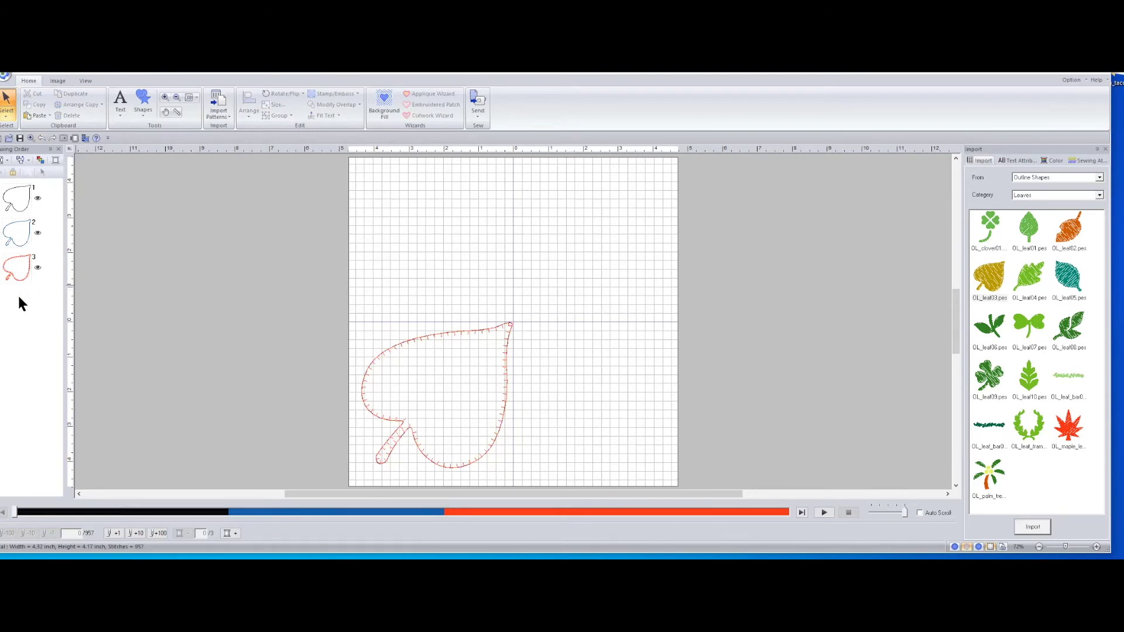
# Step: Select all three leaf layers, make a Vertical Mirror Copy about the hoop's vertical centre line, and clear the selection
pyautogui.moveTo(20, 282); pyautogui.dragTo(15, 198)
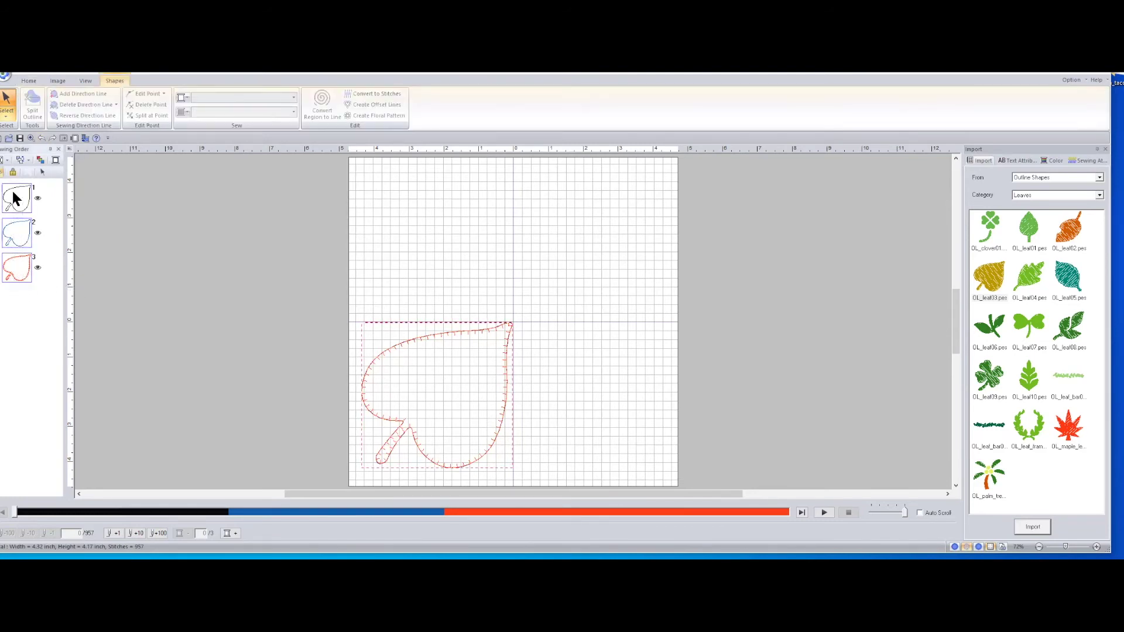
pyautogui.rightClick(12, 193)
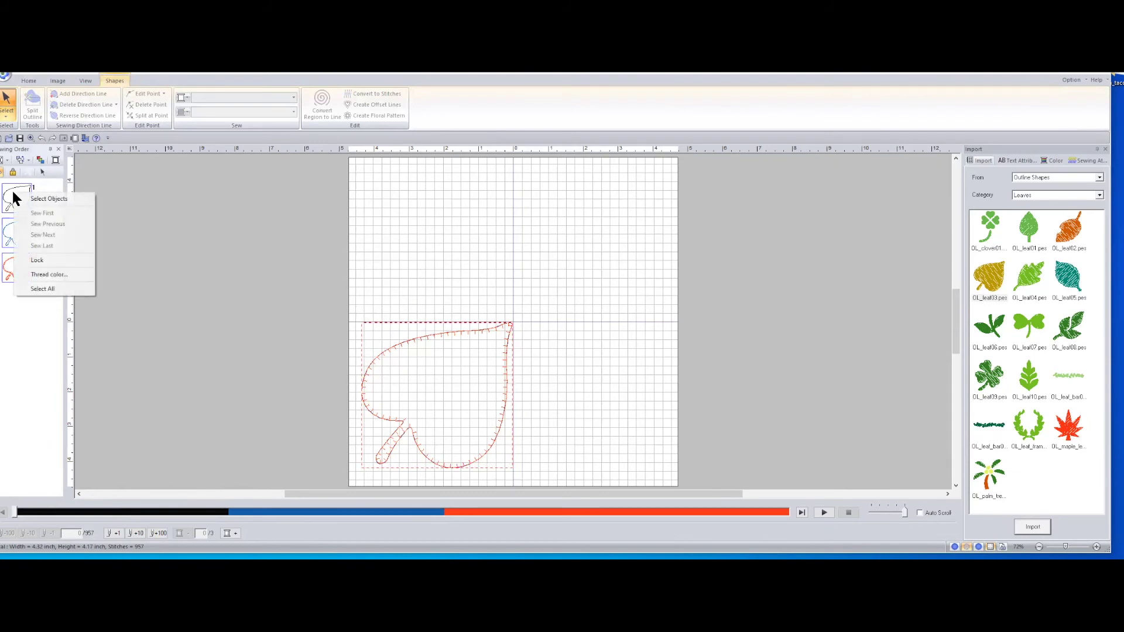
pyautogui.click(44, 197)
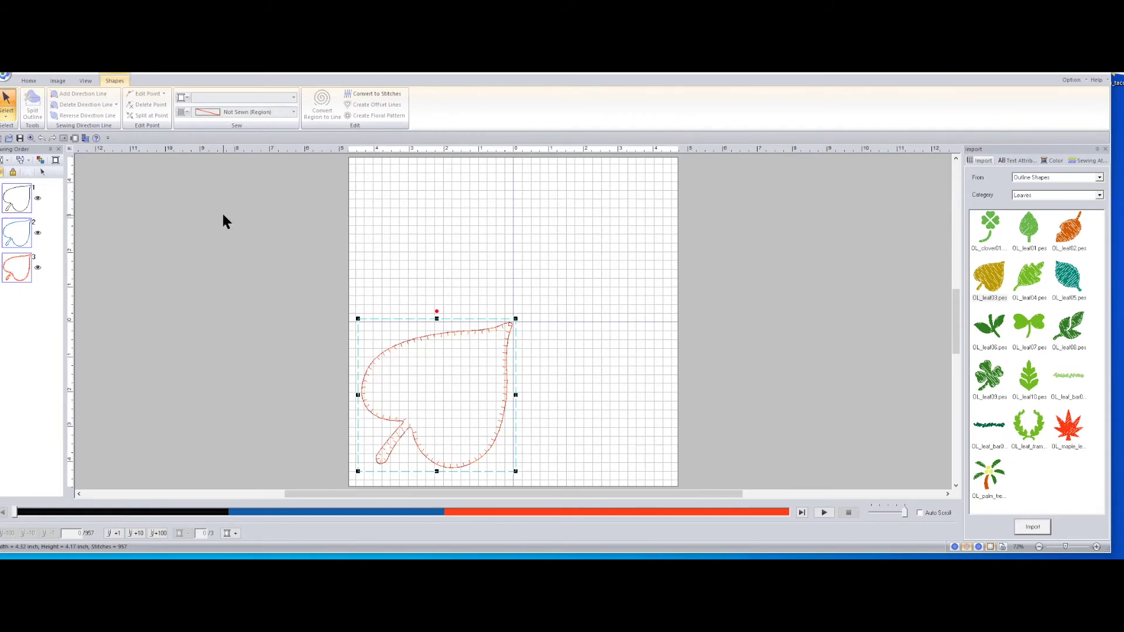
pyautogui.click(29, 82)
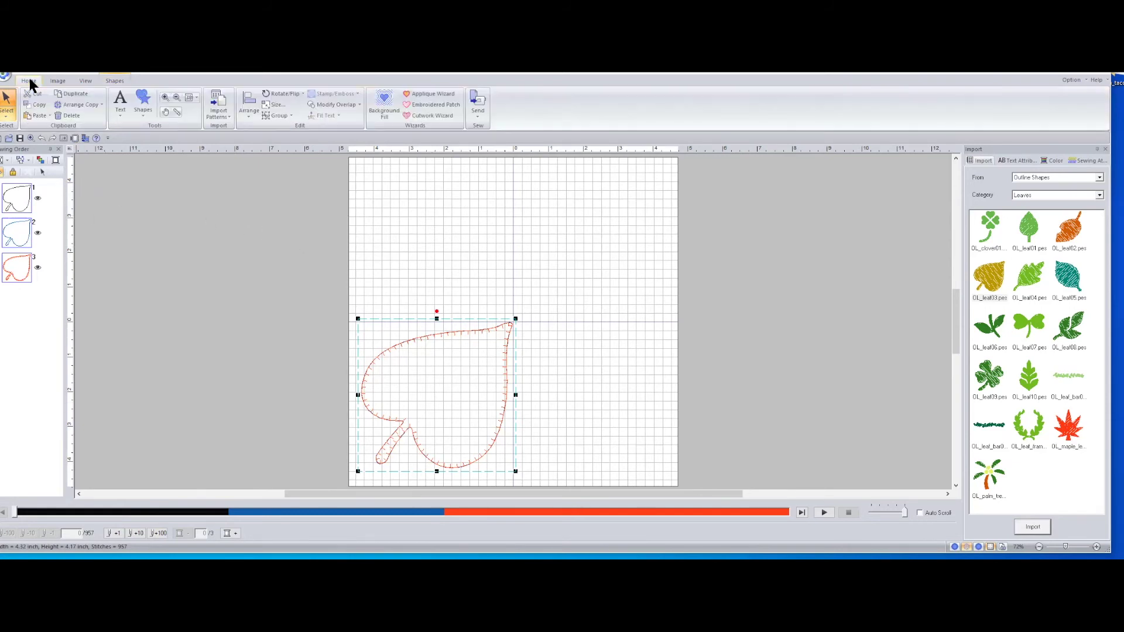
pyautogui.click(65, 105)
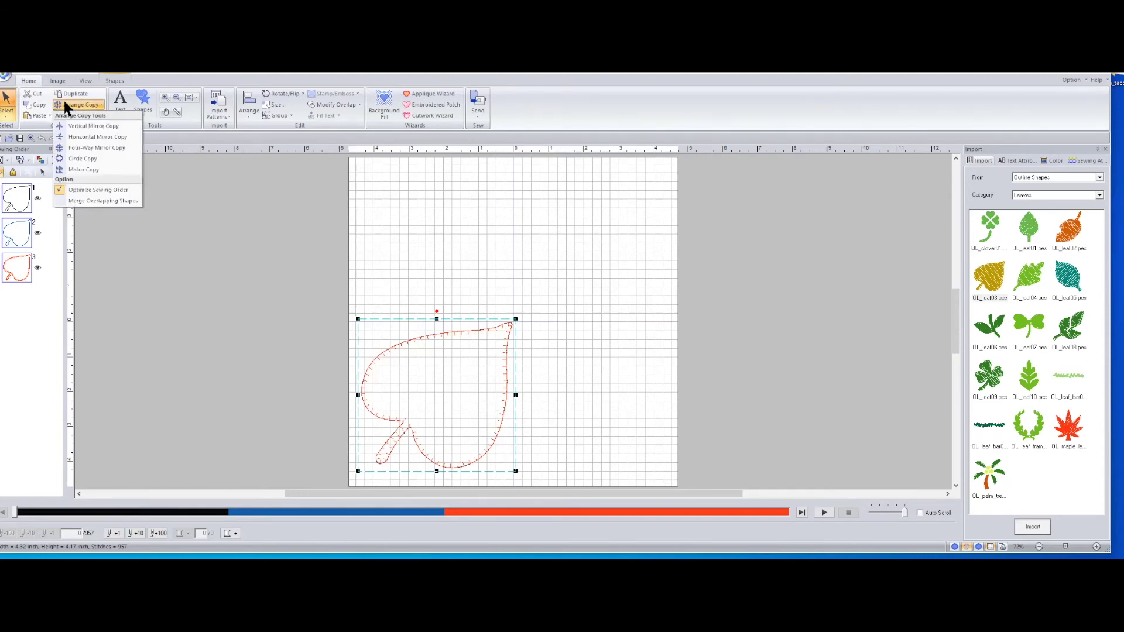
pyautogui.click(105, 126)
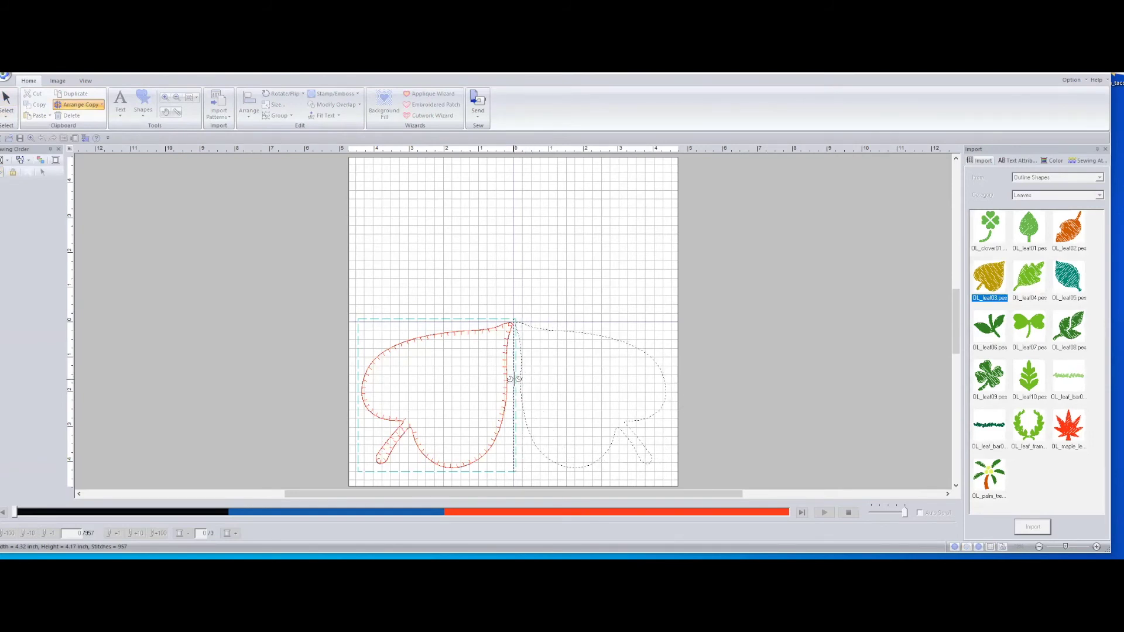
pyautogui.click(513, 378)
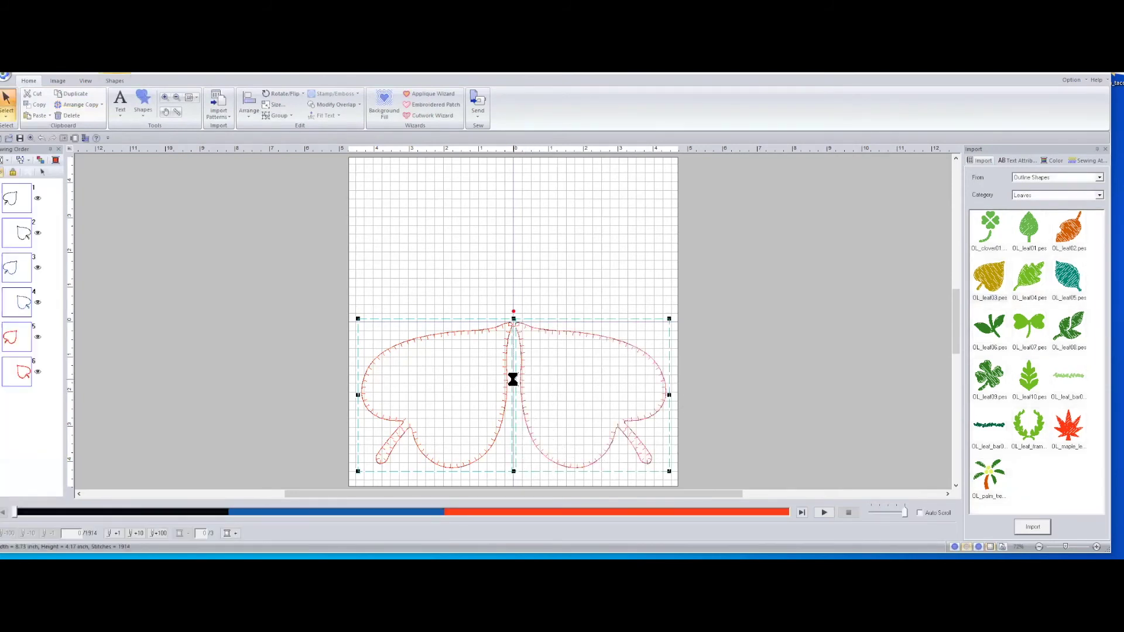
pyautogui.click(745, 298)
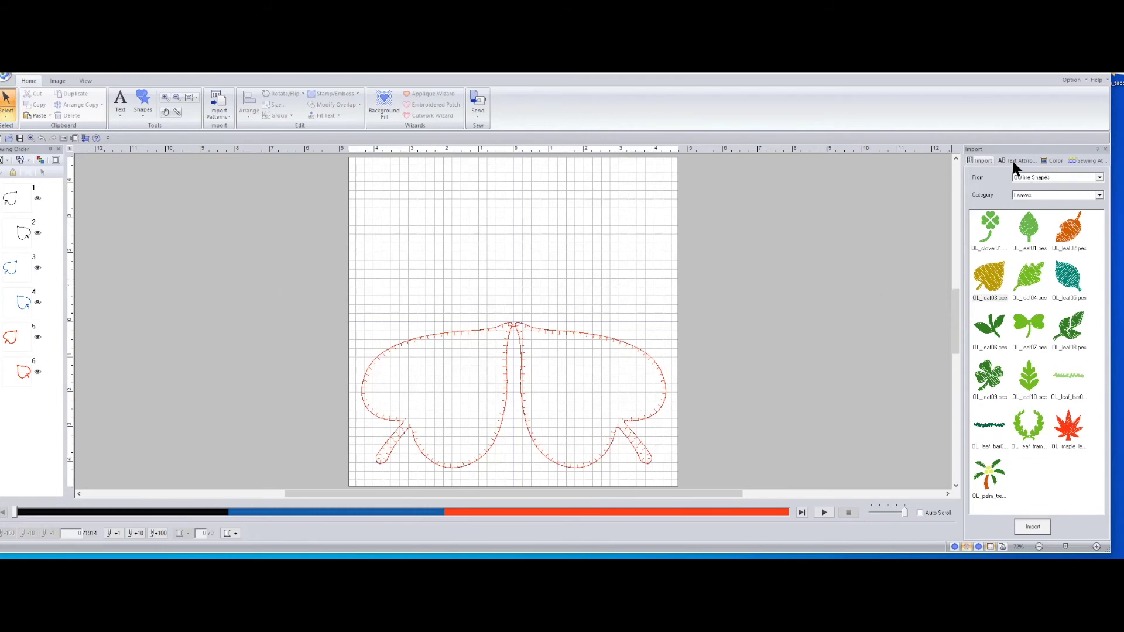
pyautogui.click(1049, 175)
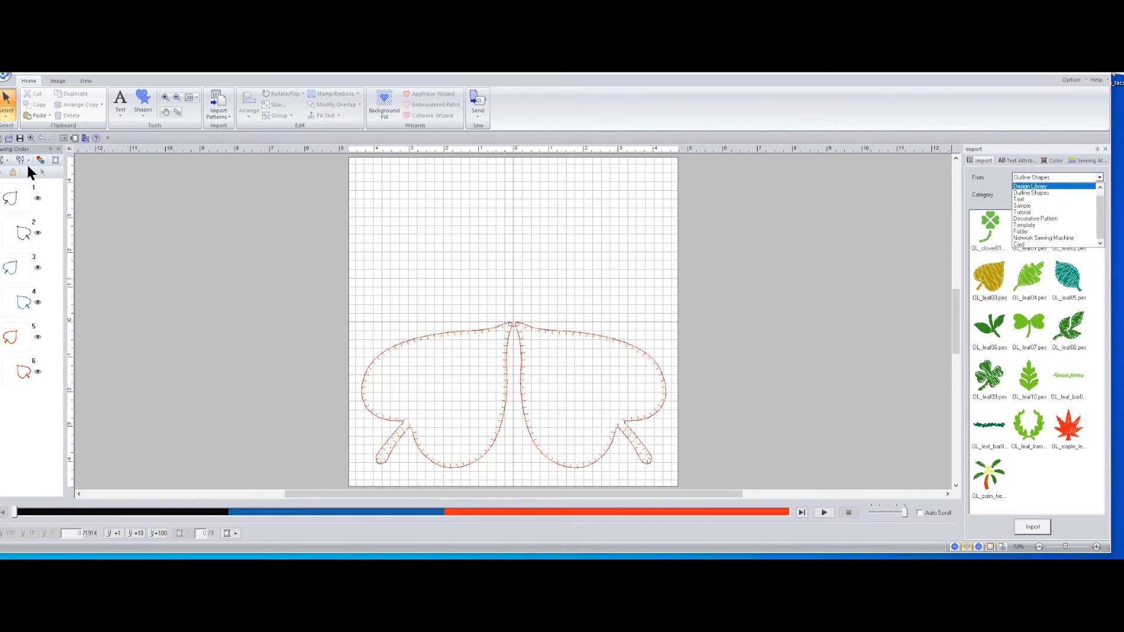
pyautogui.click(134, 89)
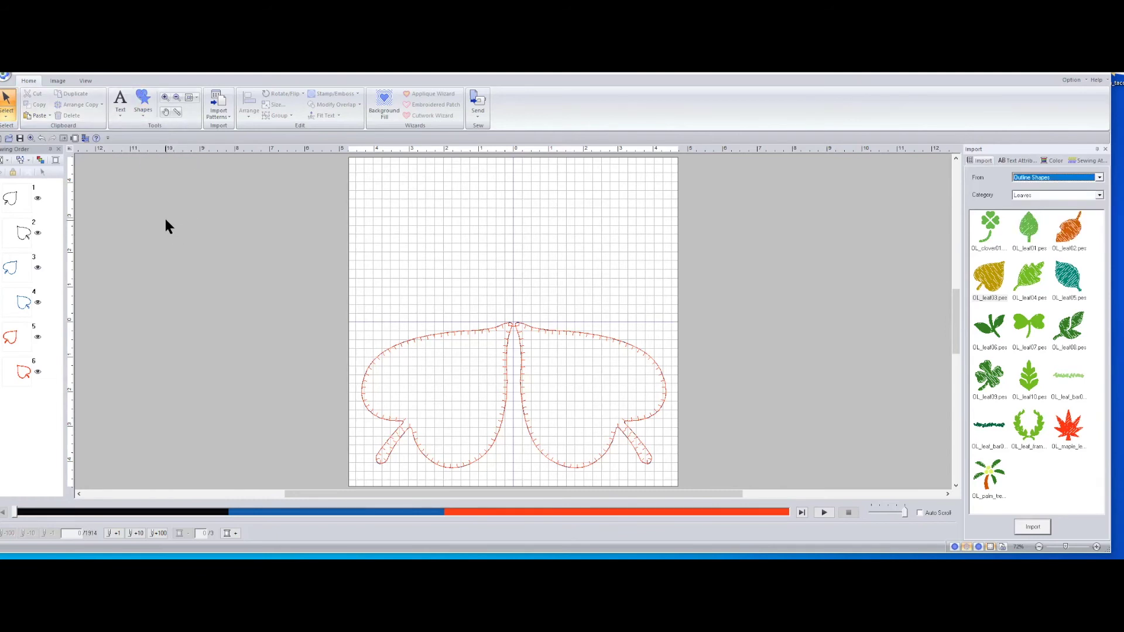
pyautogui.click(540, 287)
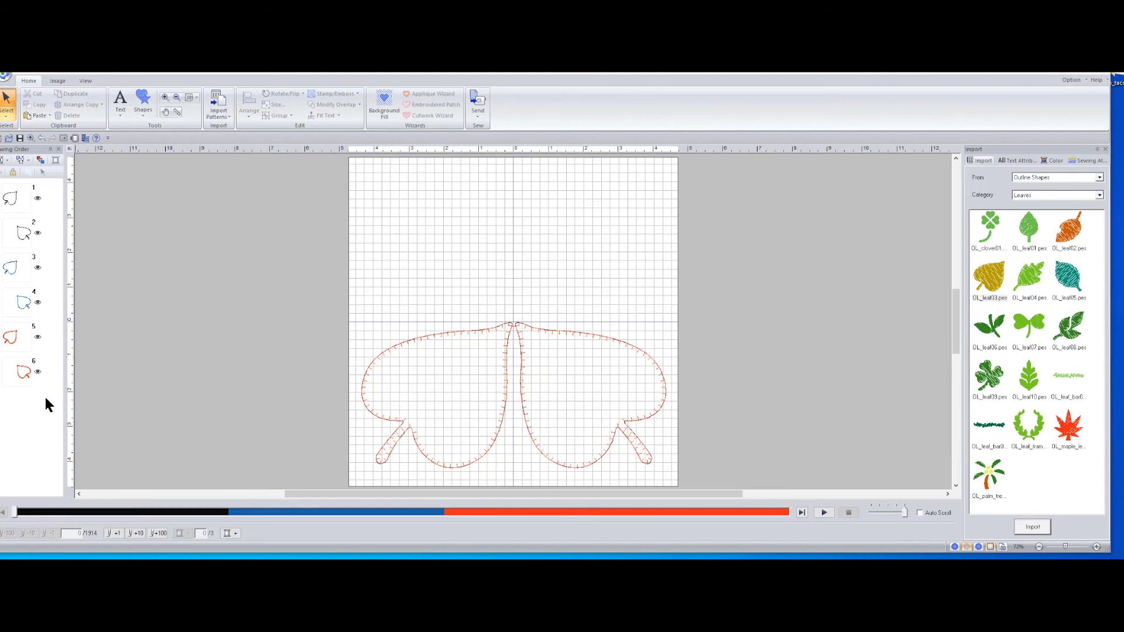
# Step: Select all six layers of the two mirrored leaves and start a Horizontal Mirror Copy of them
pyautogui.moveTo(17, 386); pyautogui.dragTo(20, 197)
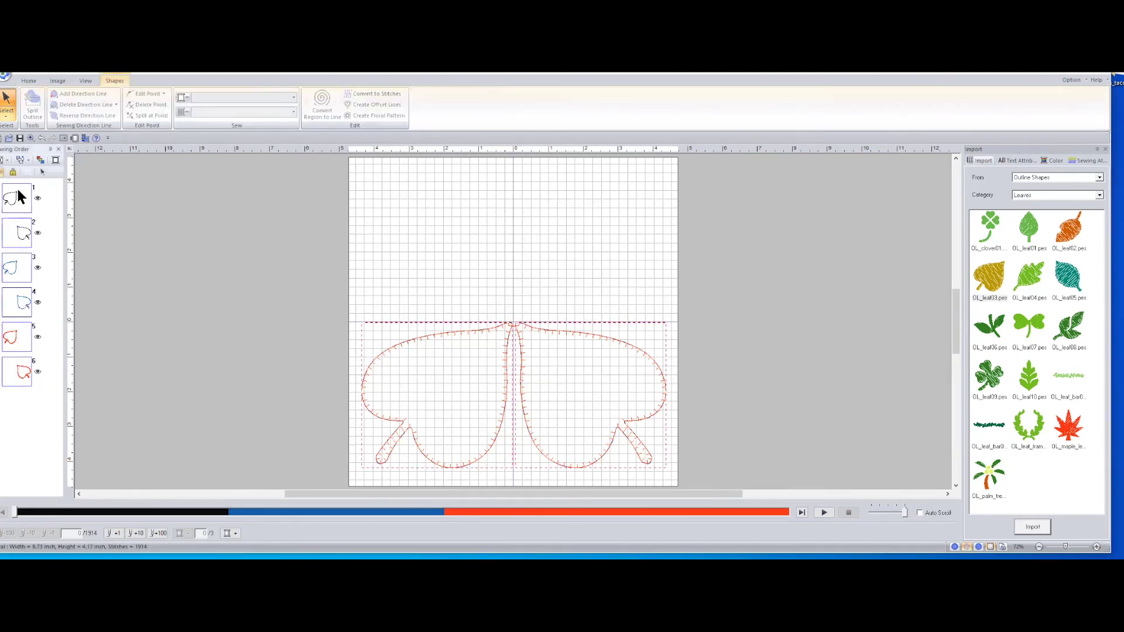
pyautogui.rightClick(18, 196)
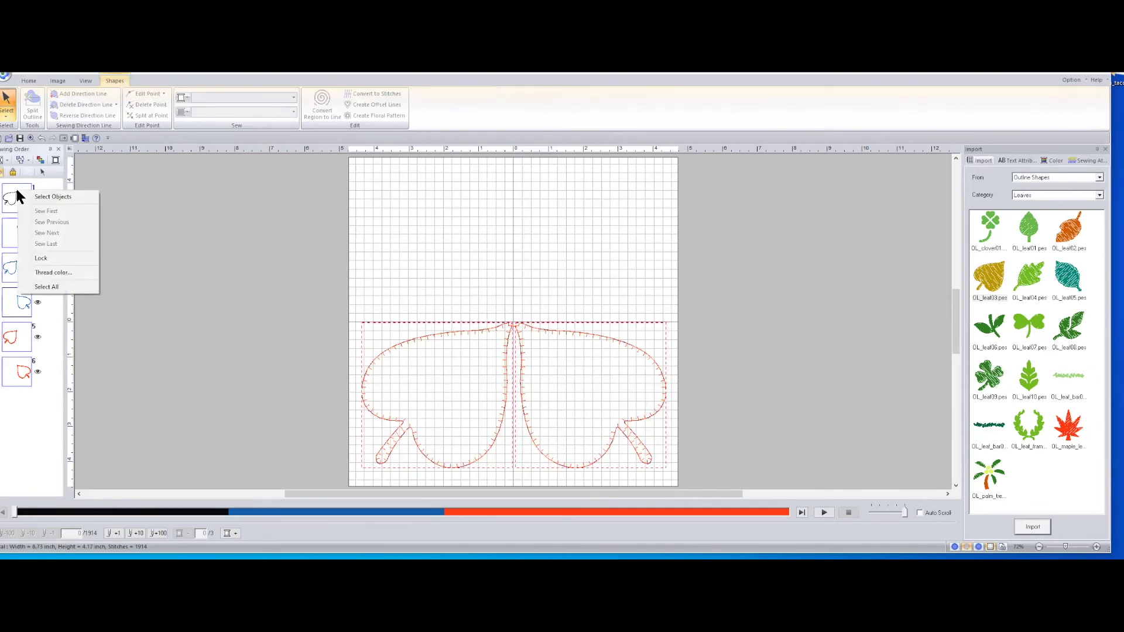
pyautogui.click(49, 197)
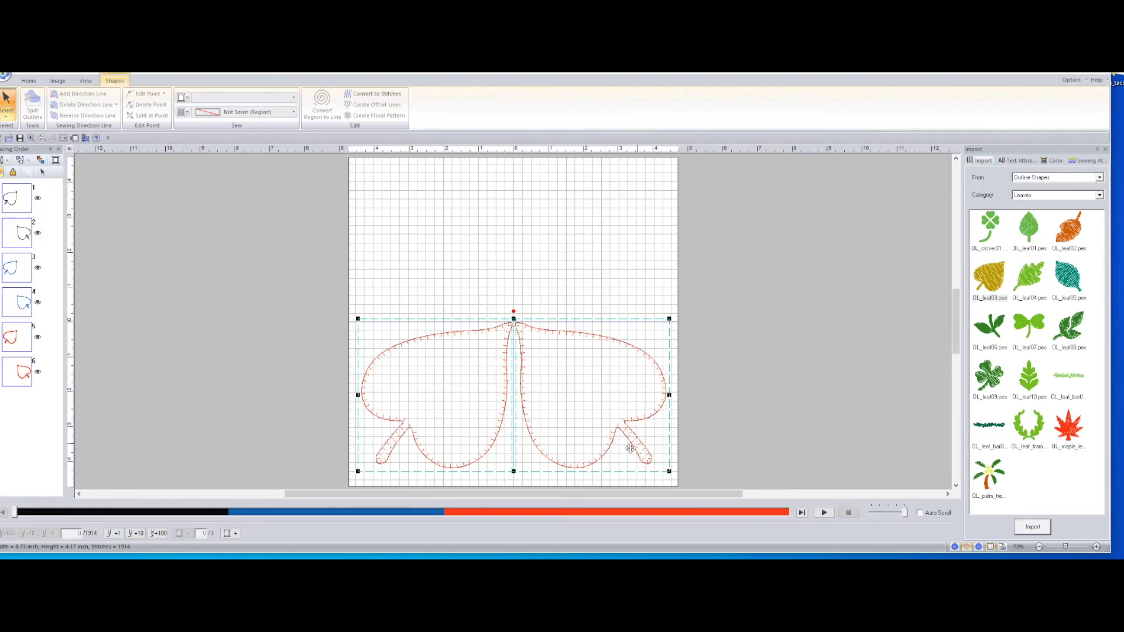
pyautogui.click(29, 80)
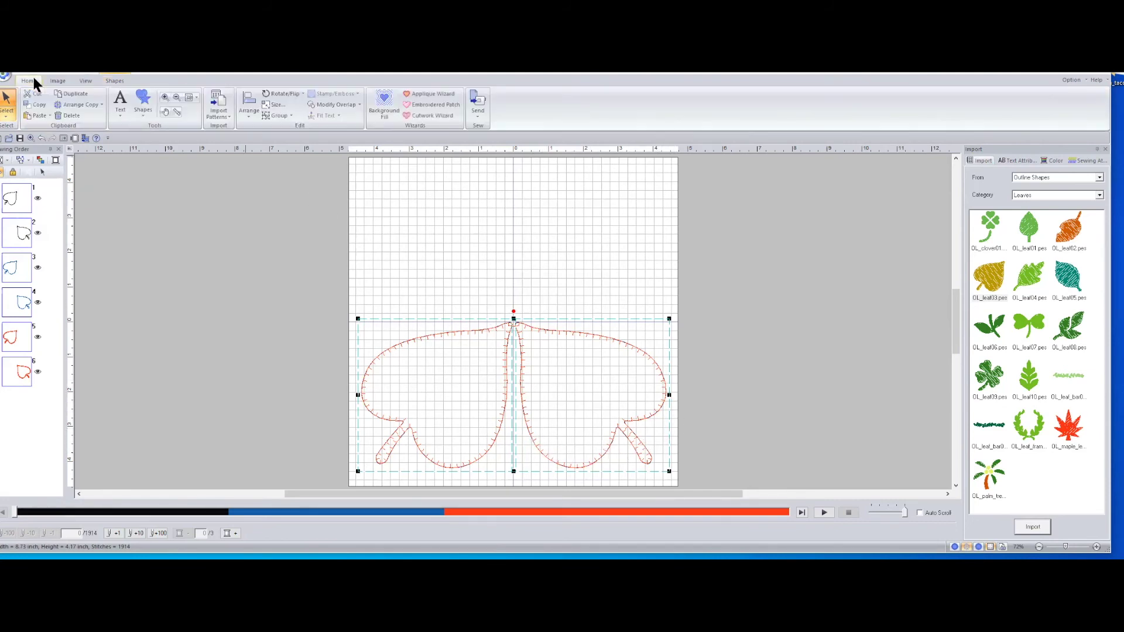
pyautogui.click(82, 106)
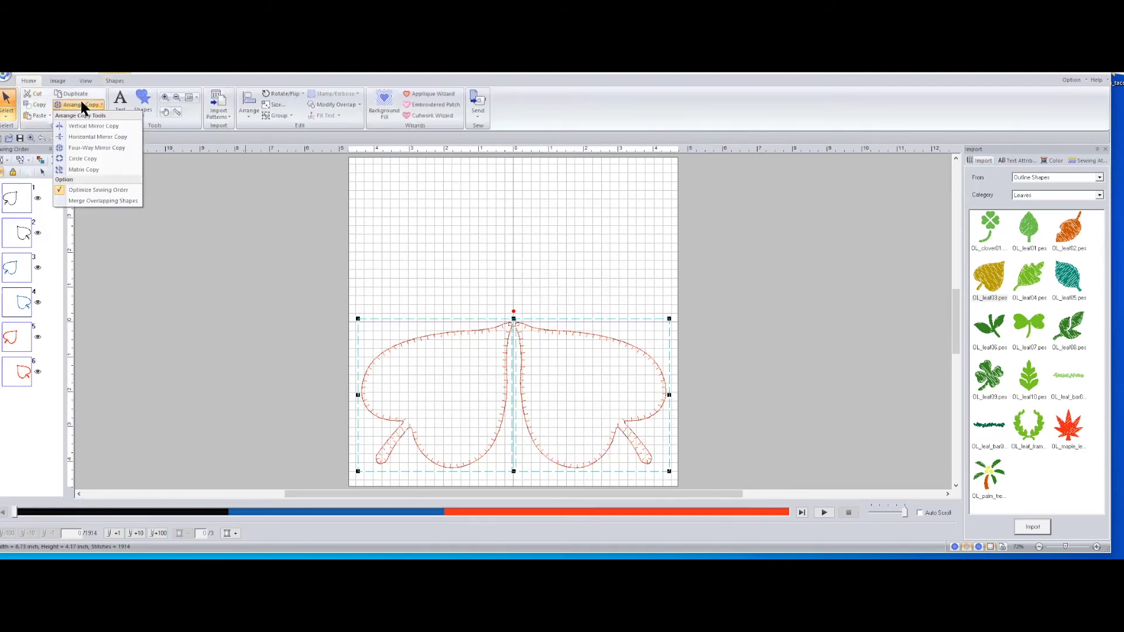
pyautogui.click(90, 138)
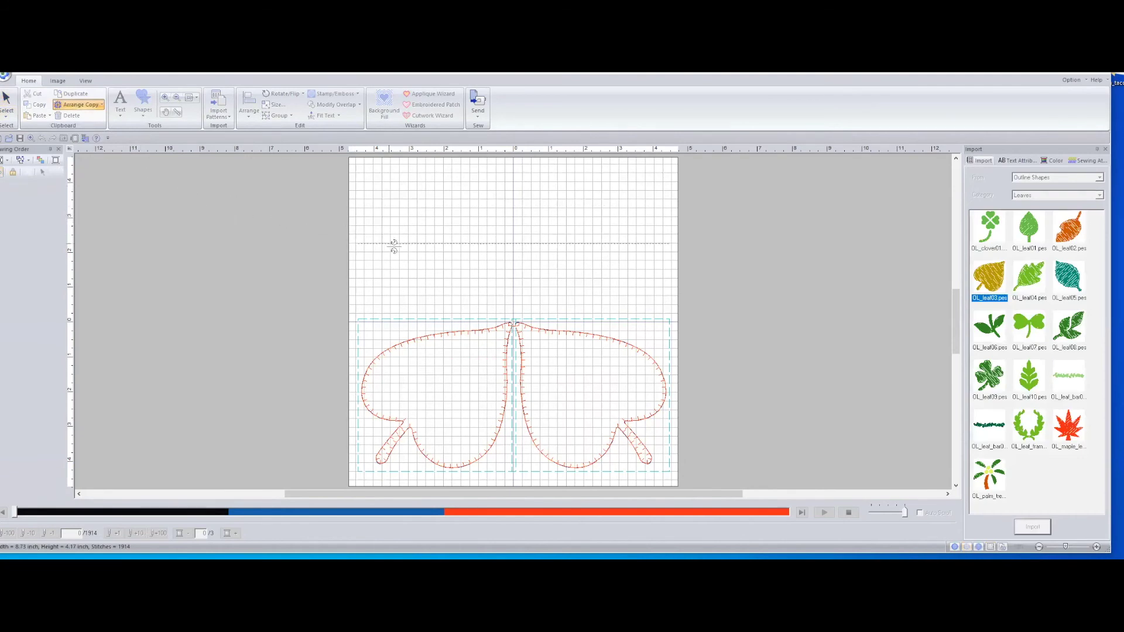
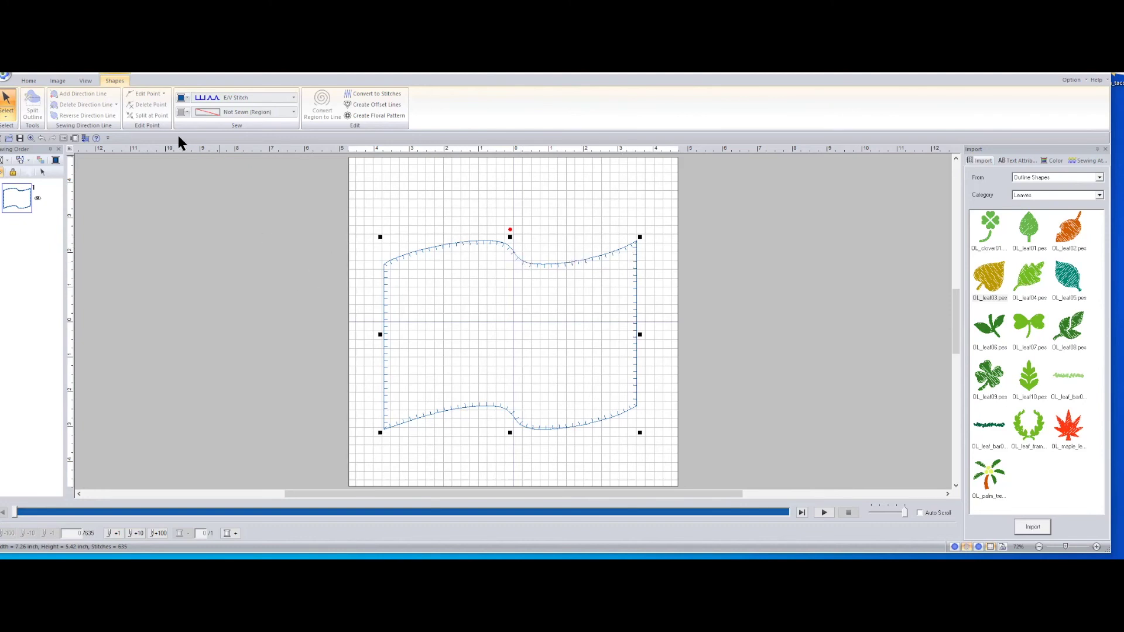
# Step: Change the flag outline's line sew type to Running Stitch
pyautogui.click(223, 94)
pyautogui.click(237, 132)
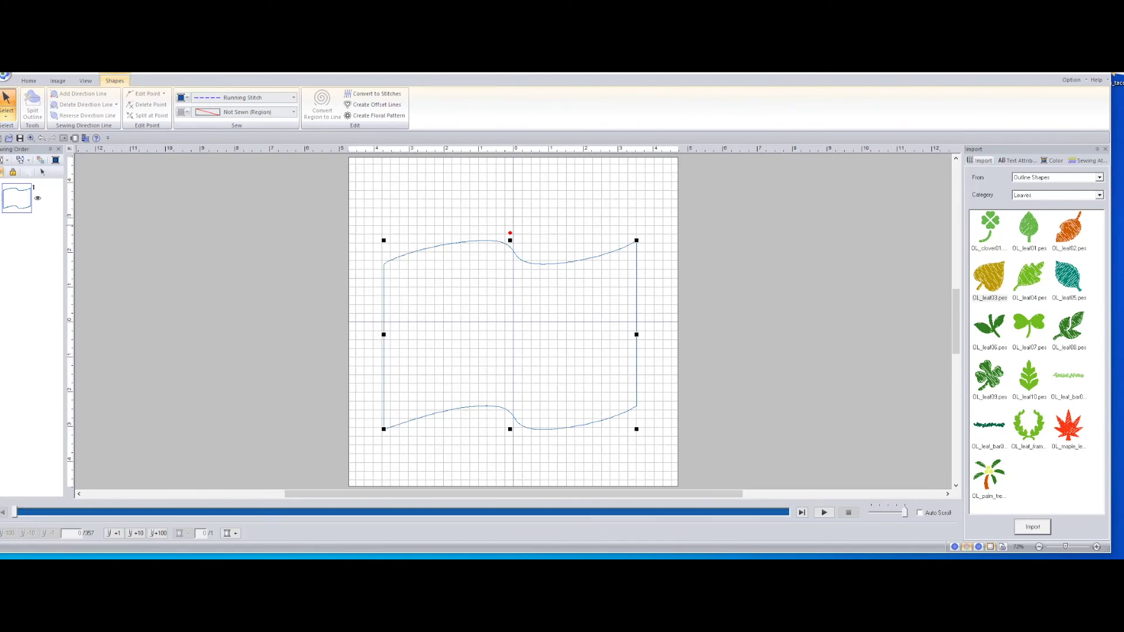
# Step: Run the Applique Wizard on the flag outline with an E Stitch covering stitch and the output pattern set to Add
pyautogui.click(29, 81)
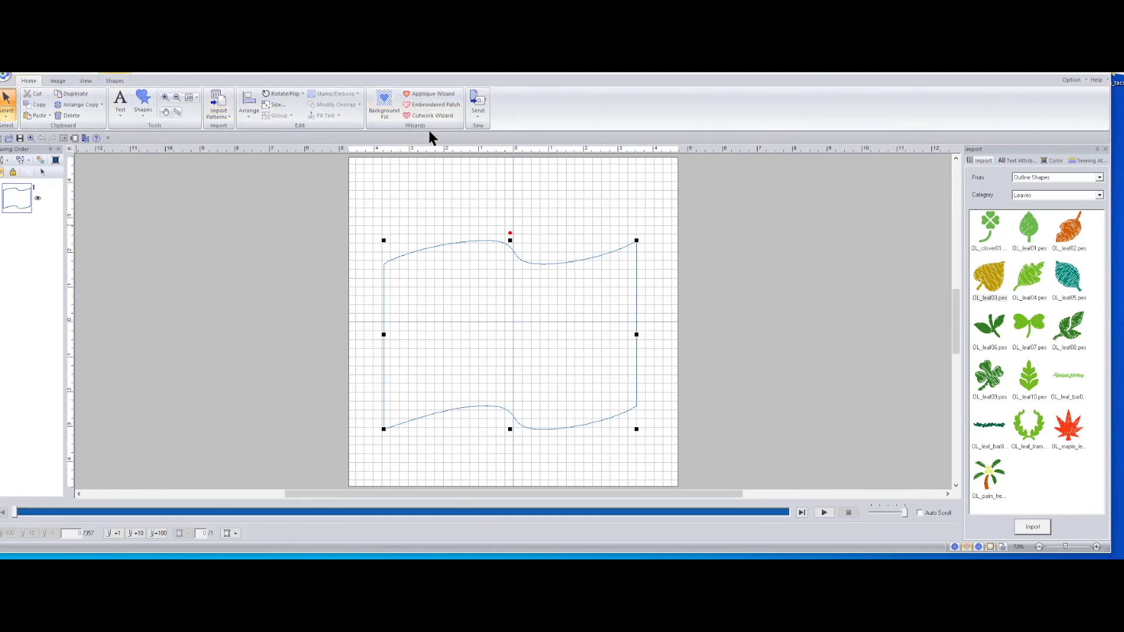
pyautogui.click(420, 93)
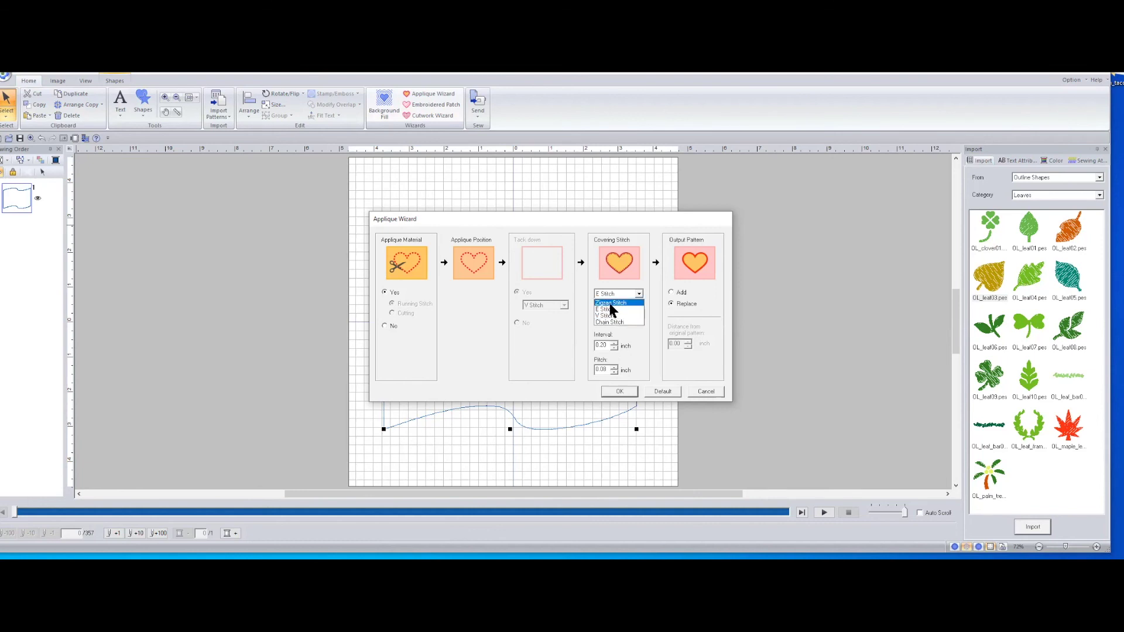
pyautogui.click(611, 310)
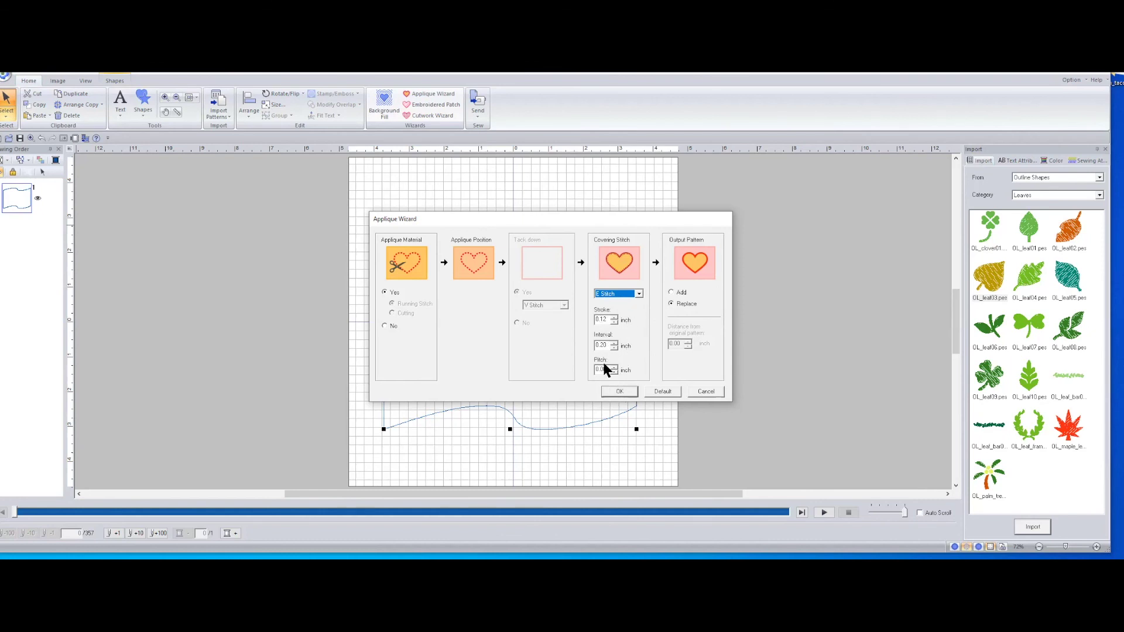
pyautogui.click(682, 293)
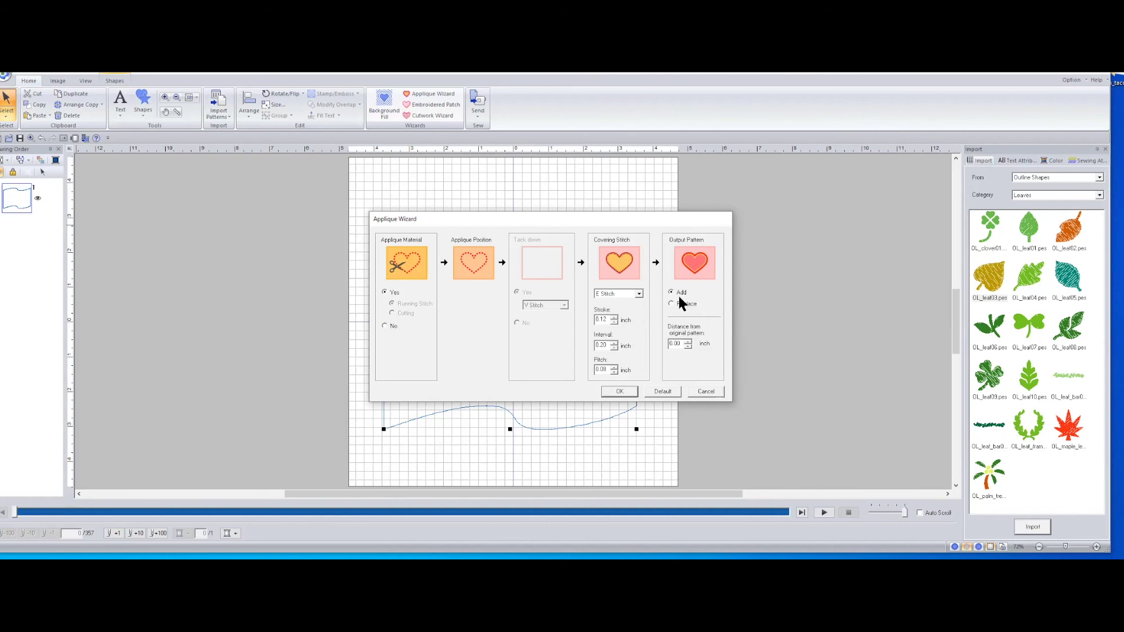
pyautogui.click(619, 391)
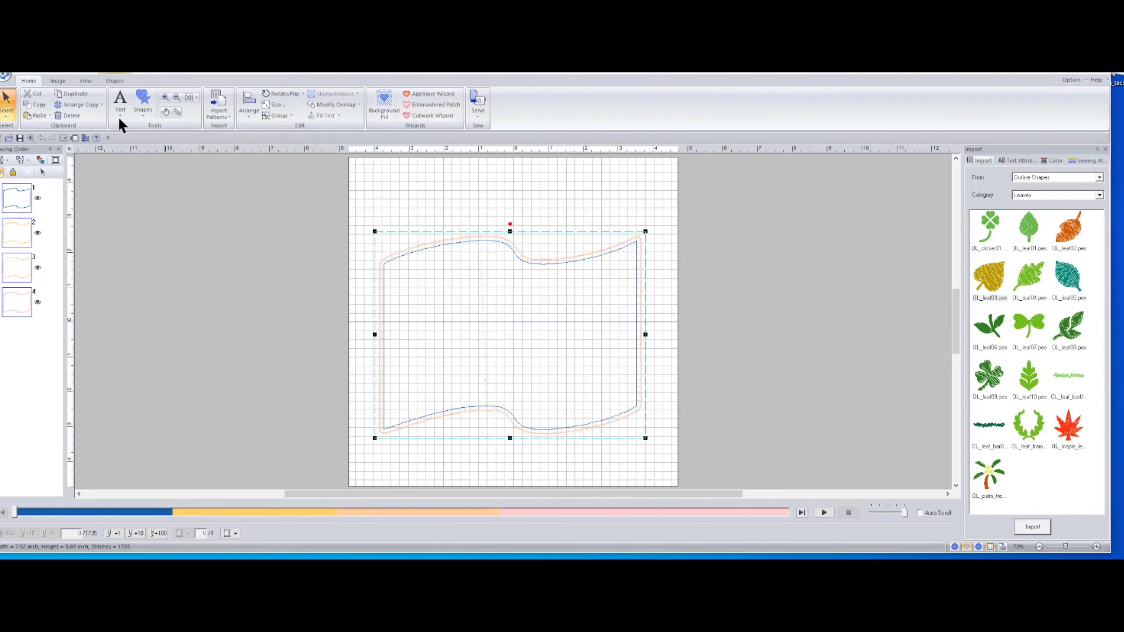
# Step: Recolour all the flag appliqué layers red and clear the selection
pyautogui.click(112, 79)
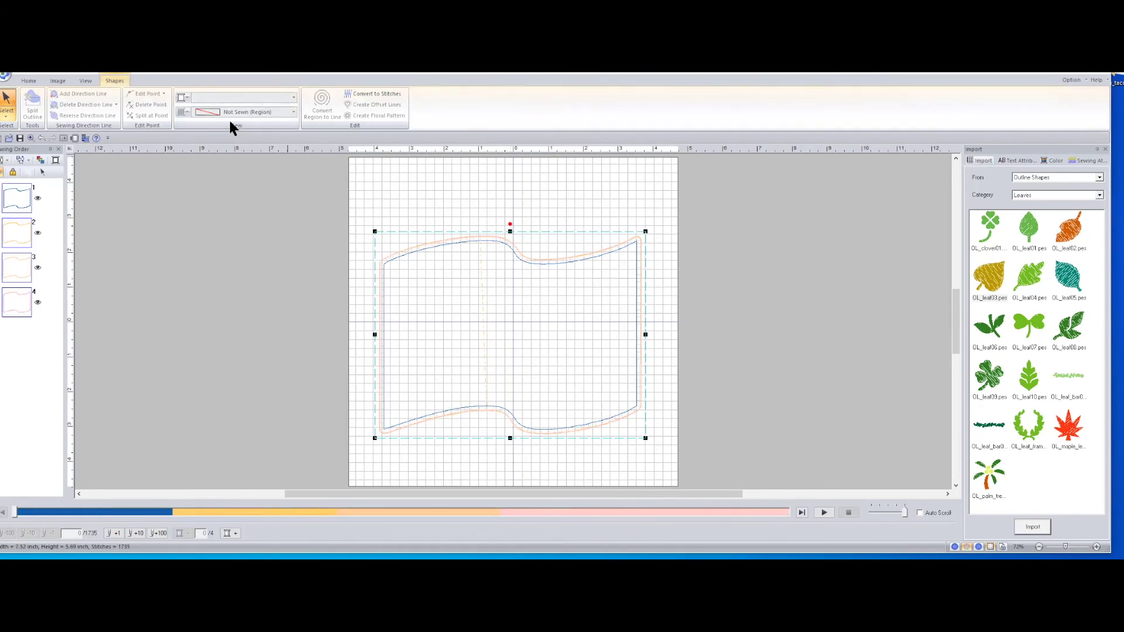
pyautogui.click(180, 99)
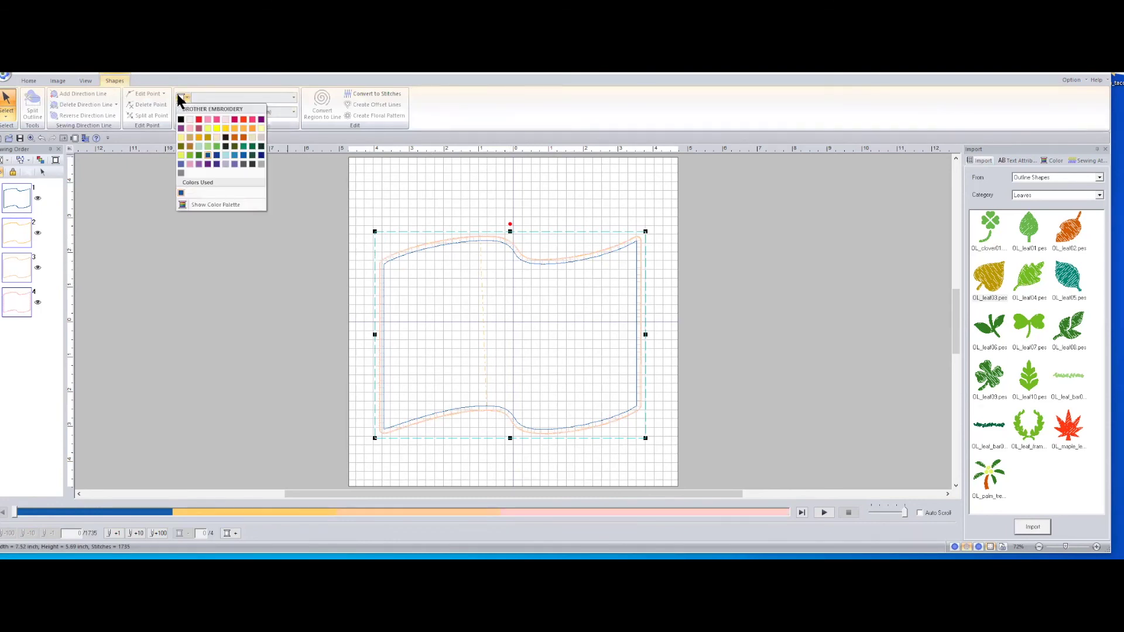
pyautogui.click(244, 120)
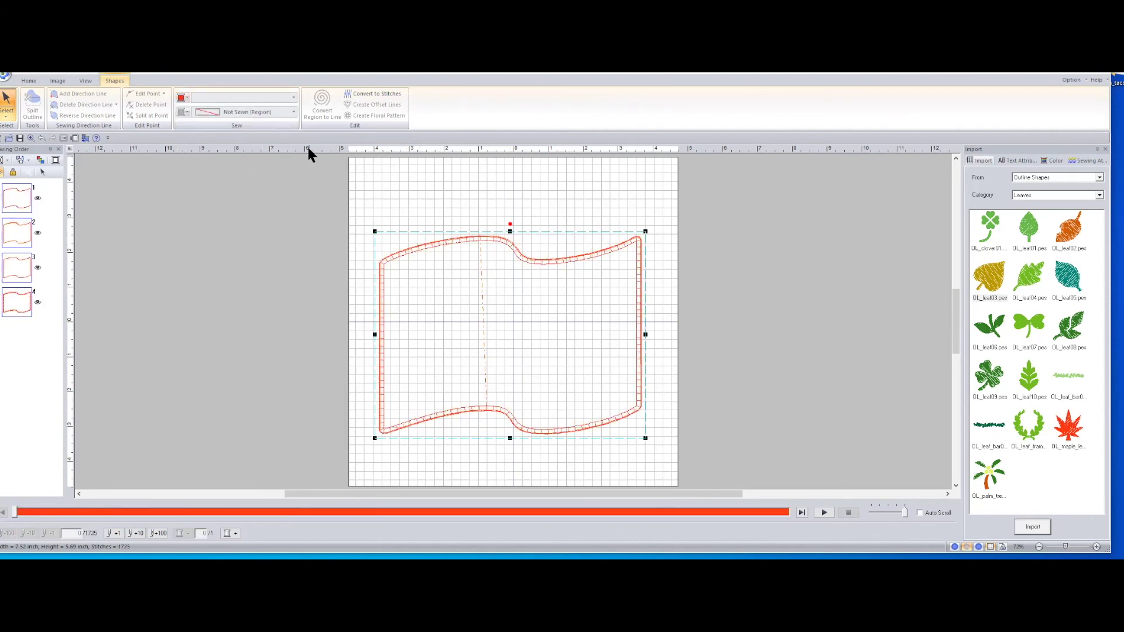
pyautogui.click(29, 82)
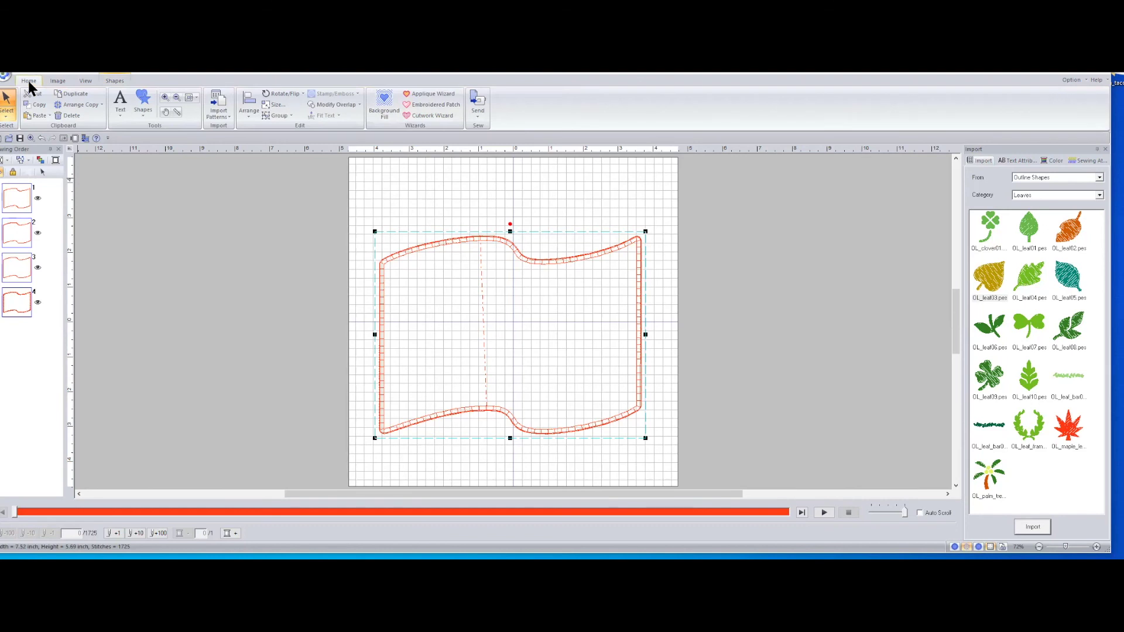
pyautogui.click(487, 185)
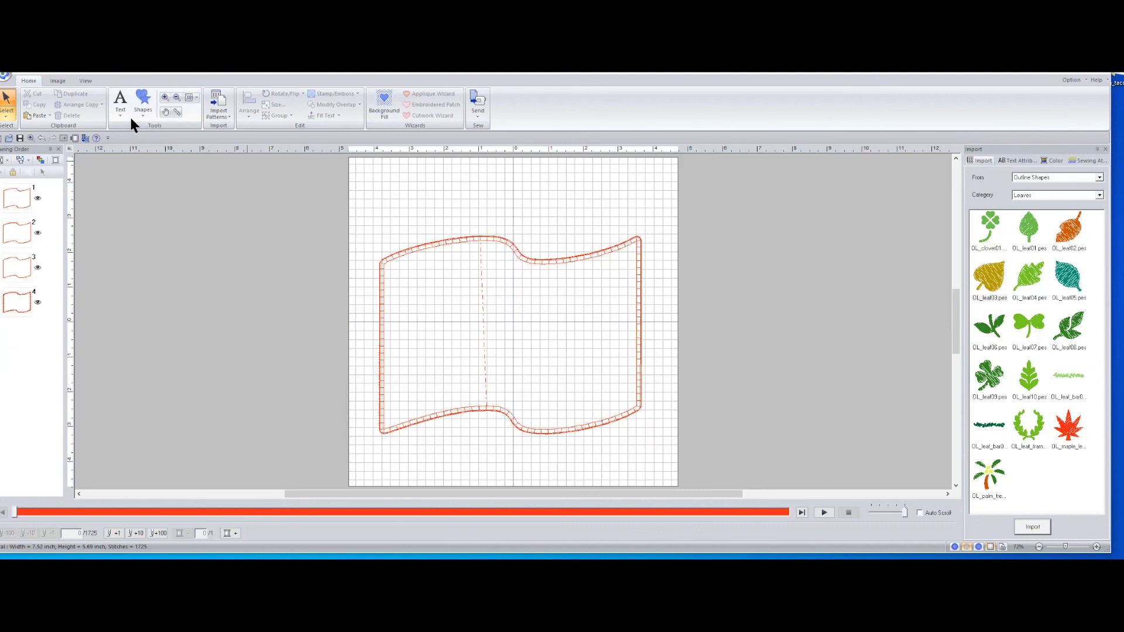
# Step: Undo the red recolouring and the Applique Wizard conversion of the flag
pyautogui.click(39, 137)
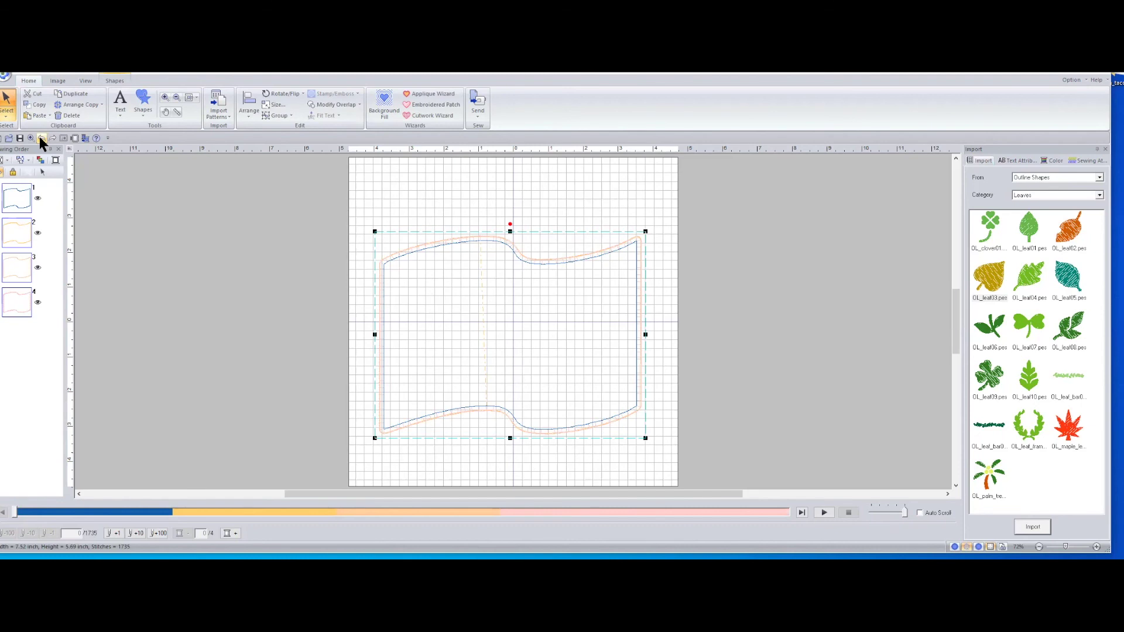
pyautogui.click(39, 136)
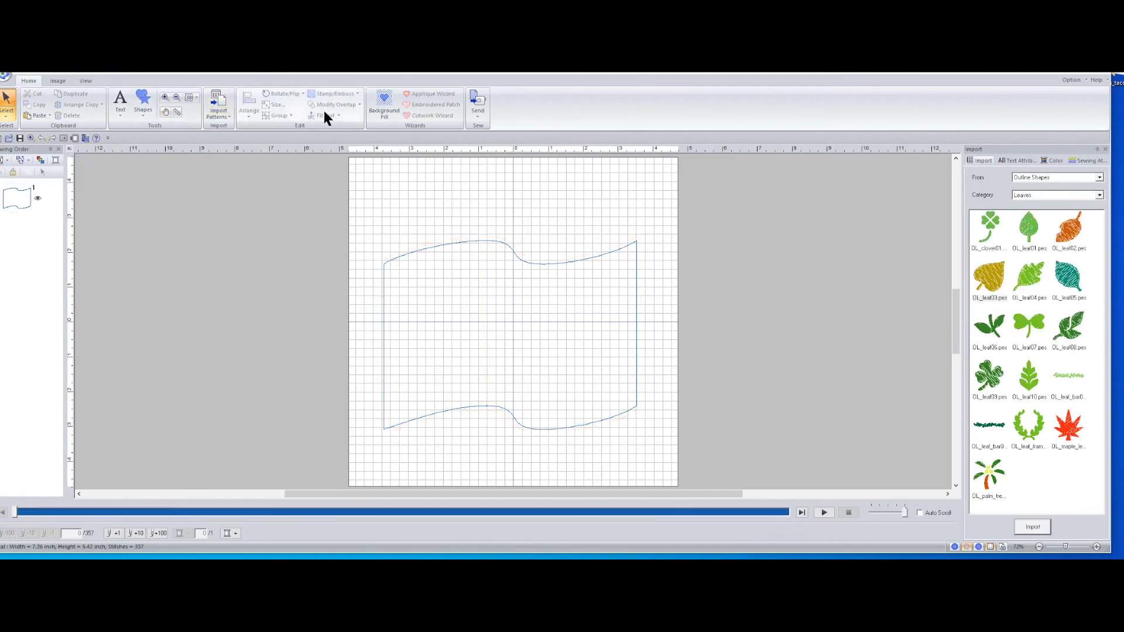
# Step: Select the flag outline and convert it with the Applique Wizard, using E Stitch covering and Replace as the output pattern
pyautogui.click(19, 193)
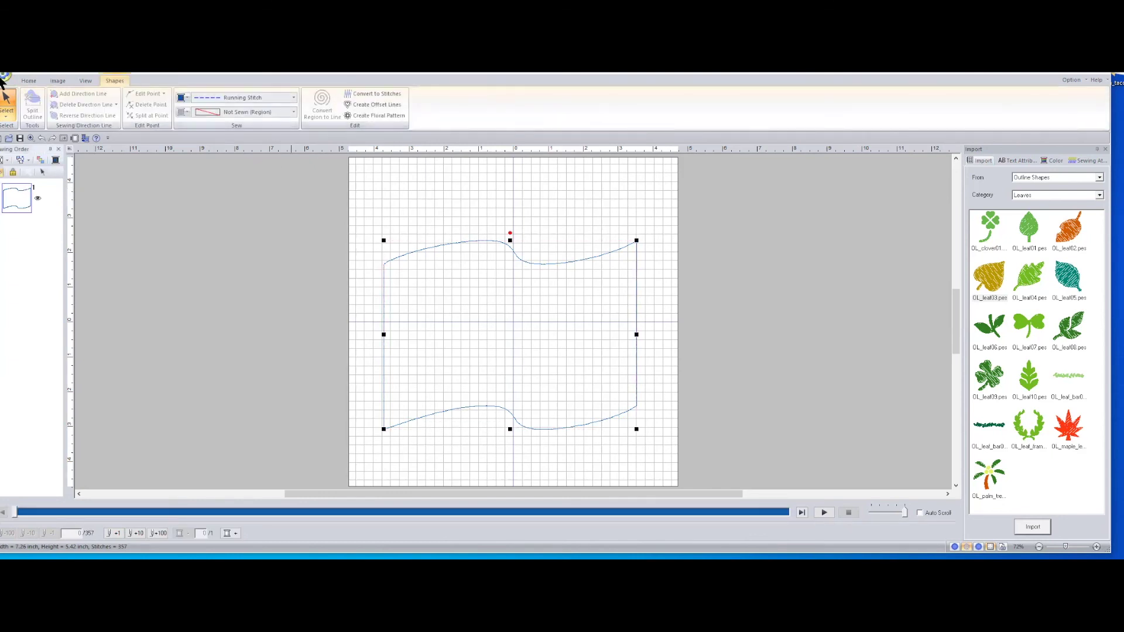
pyautogui.click(29, 80)
pyautogui.click(415, 93)
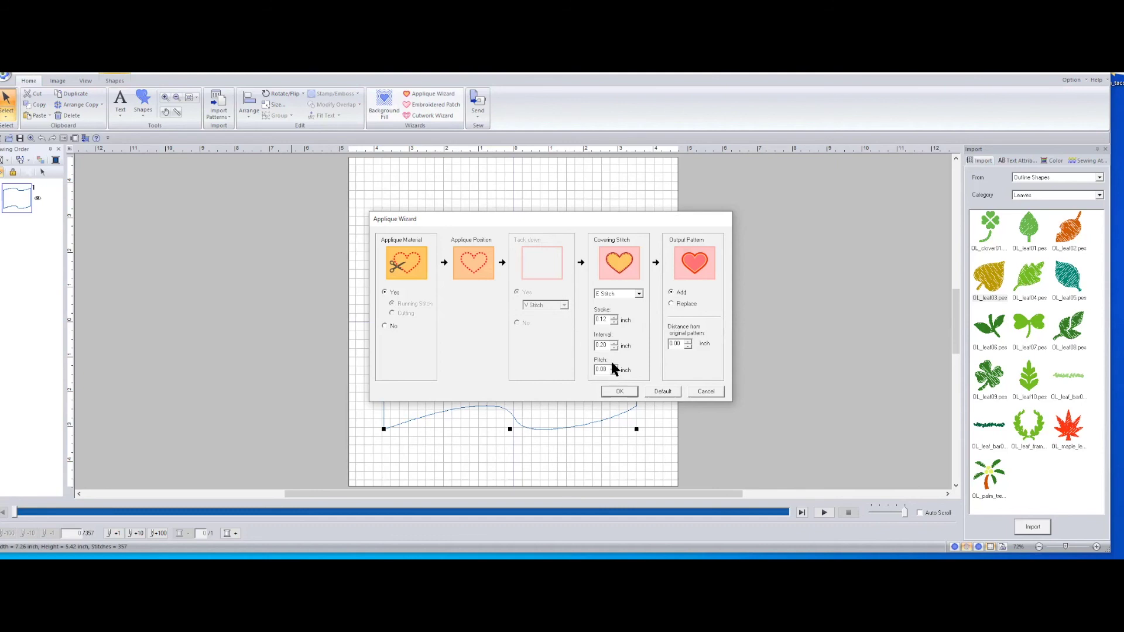
pyautogui.click(686, 302)
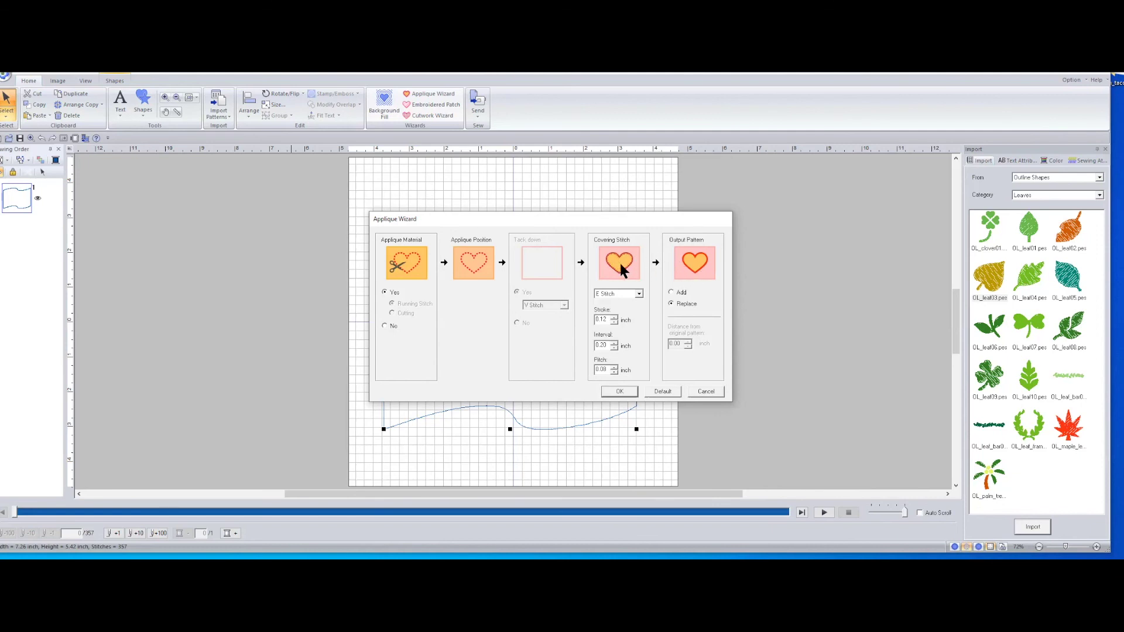
pyautogui.click(624, 393)
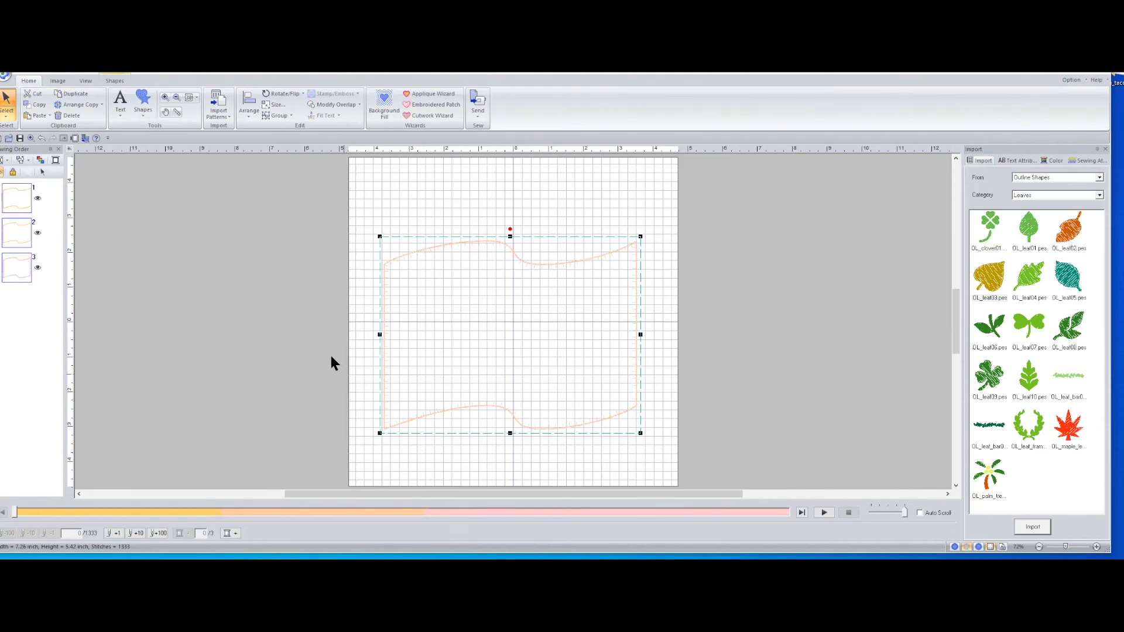
# Step: Examine the appliqué stitch layers up close along the flag's upper edge, clear the selection and return to the full hoop
pyautogui.click(165, 96)
pyautogui.click(469, 243)
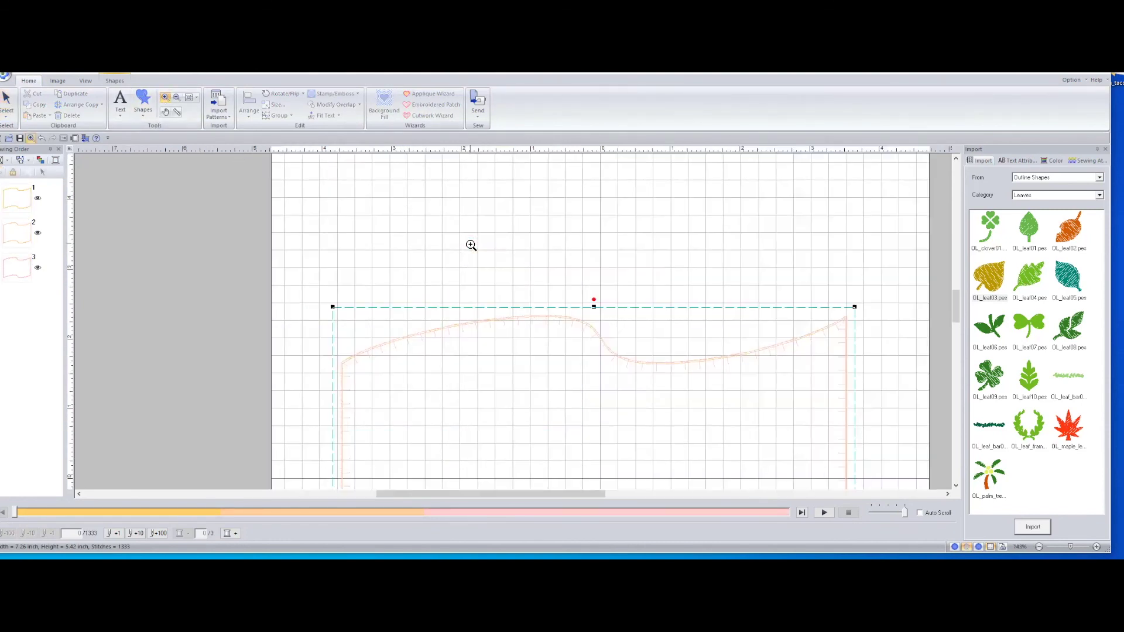
pyautogui.click(491, 321)
pyautogui.click(492, 321)
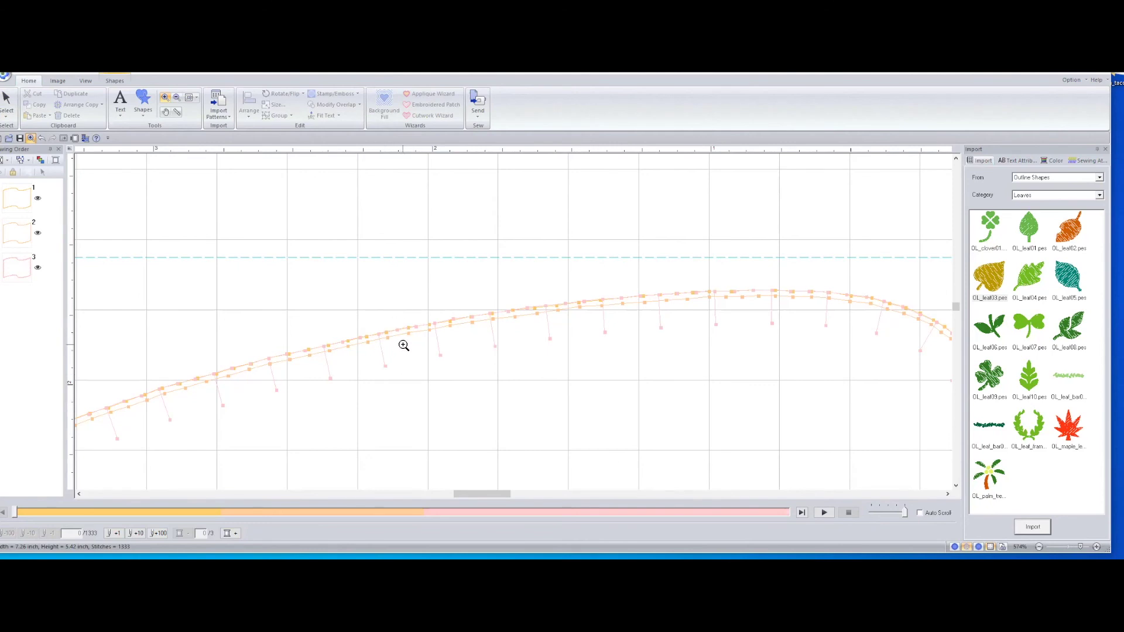
pyautogui.click(6, 99)
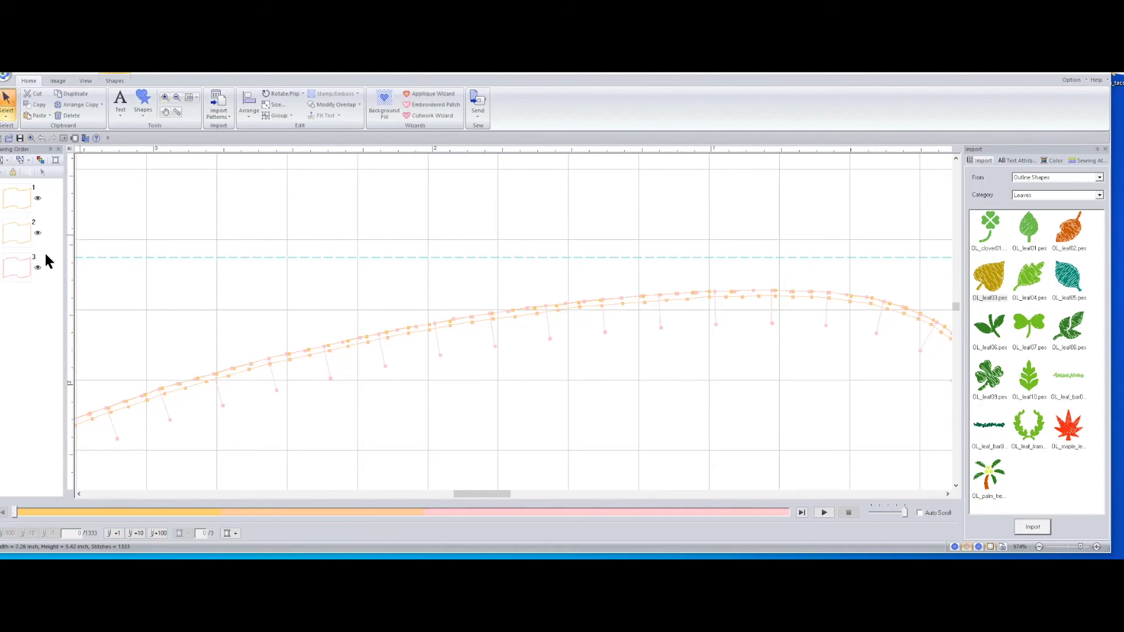
pyautogui.click(36, 309)
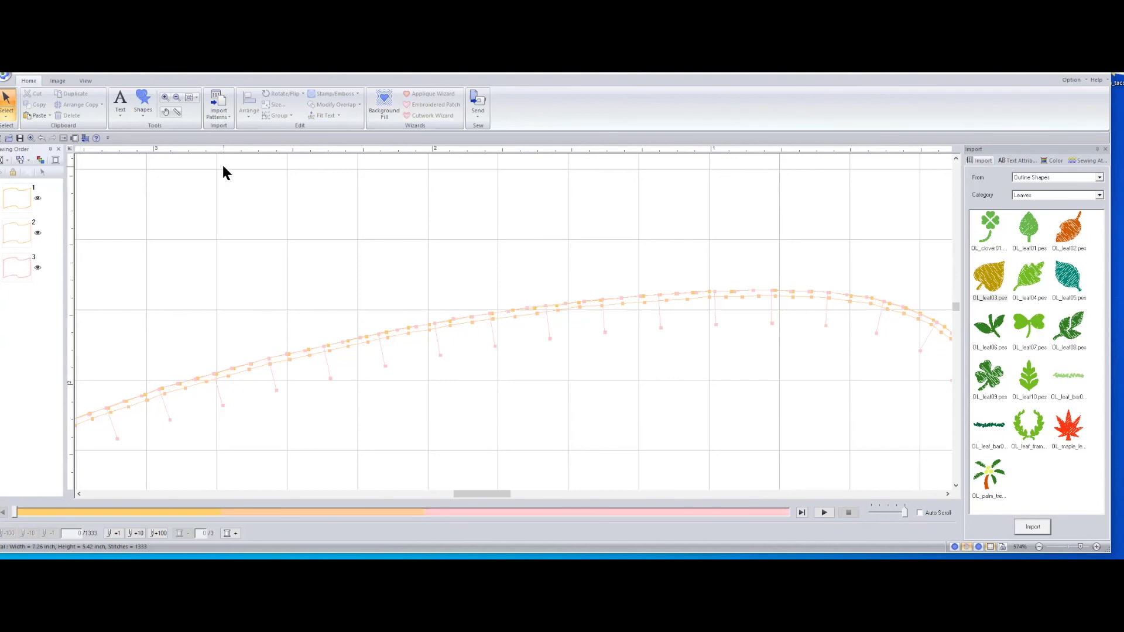
pyautogui.click(5, 100)
pyautogui.click(189, 98)
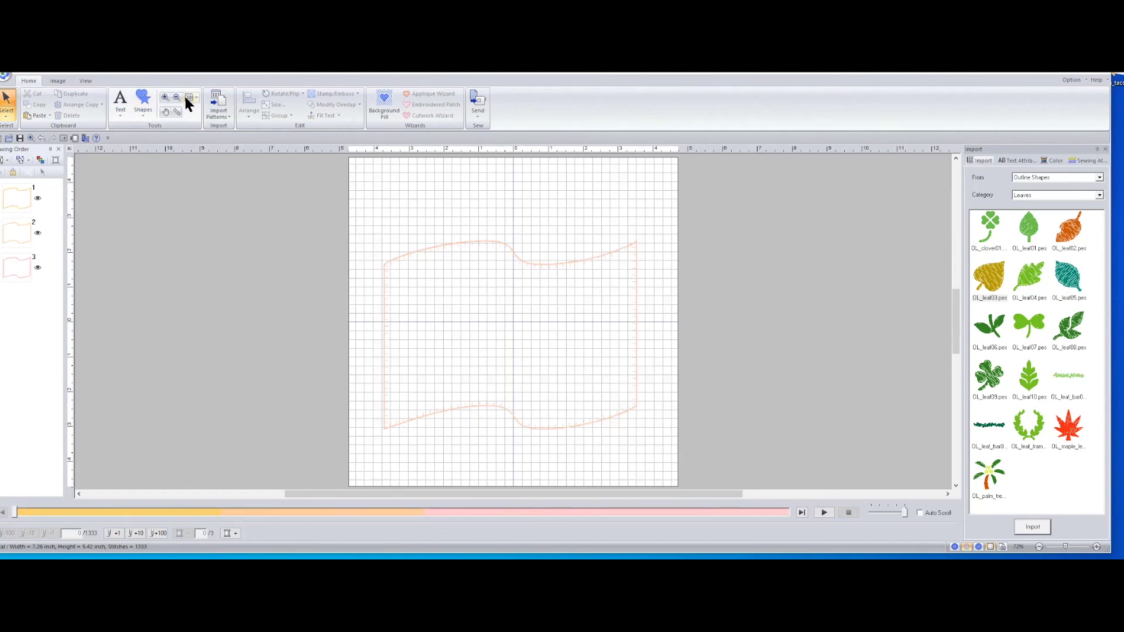